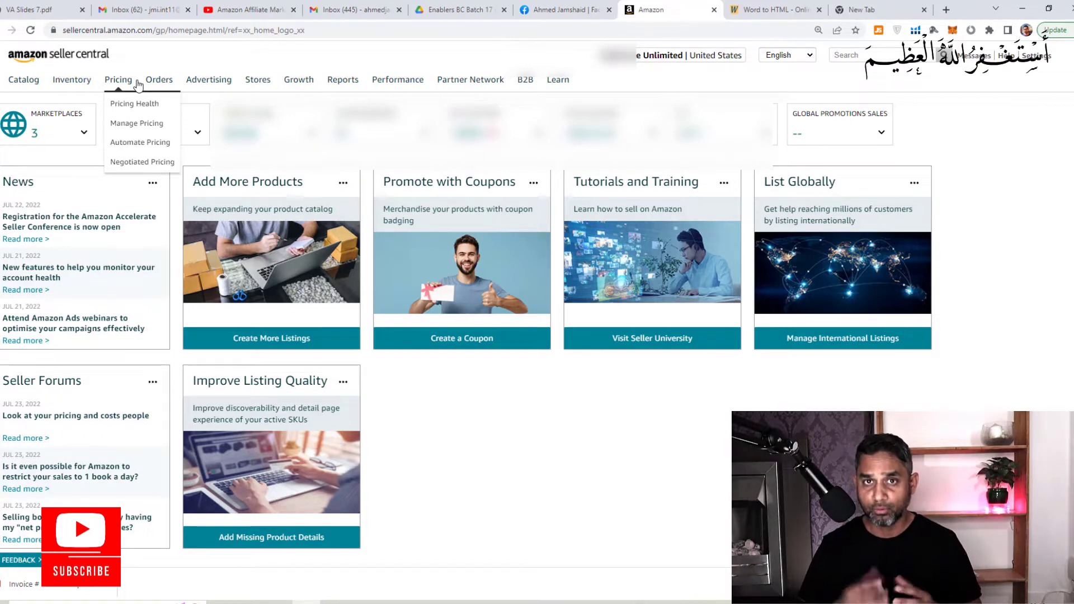
- Start adding a new product that is not yet sold on Amazon
mouse_move(74, 86)
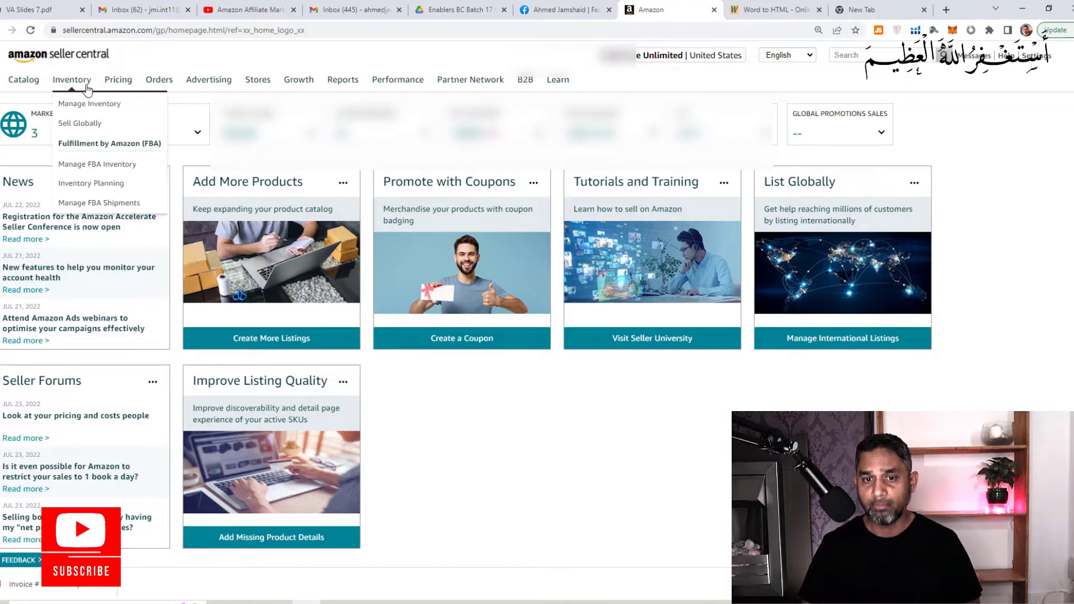
mouse_move(39, 85)
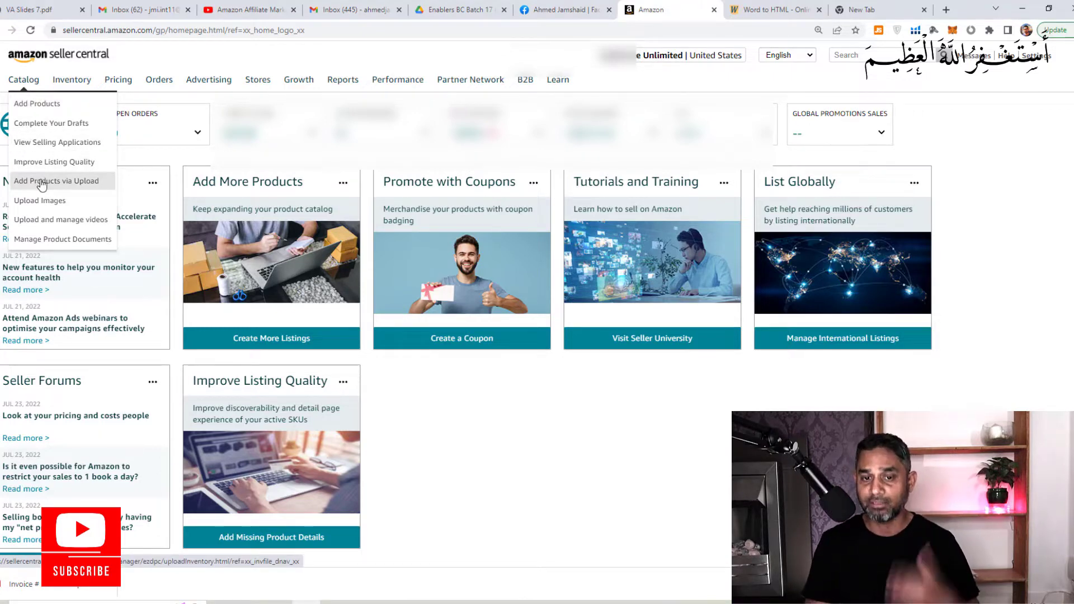
left_click(46, 107)
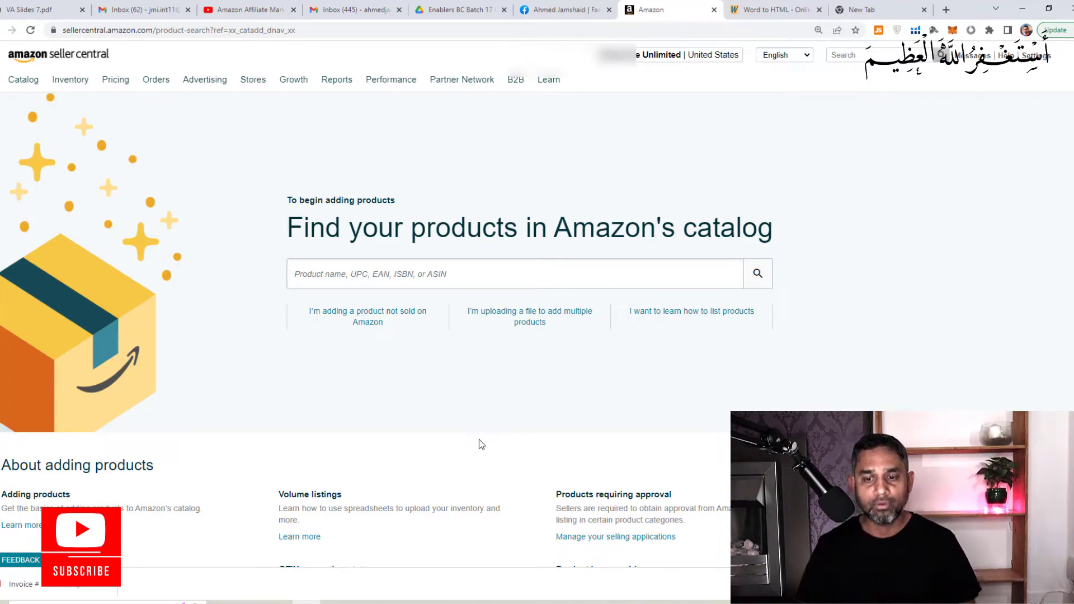
left_click(370, 320)
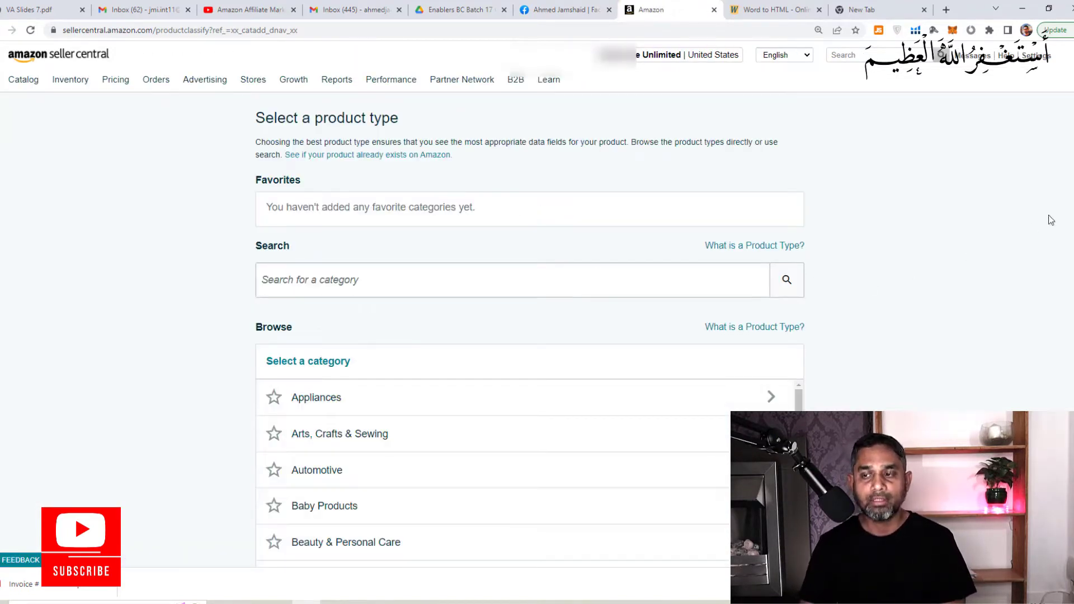
- Search the product categories for "pizza peel" and select the Kitchen Tools product type under Pasta & Pizza Tools > Pizza Peels
scroll(1030, 228, "down", 2)
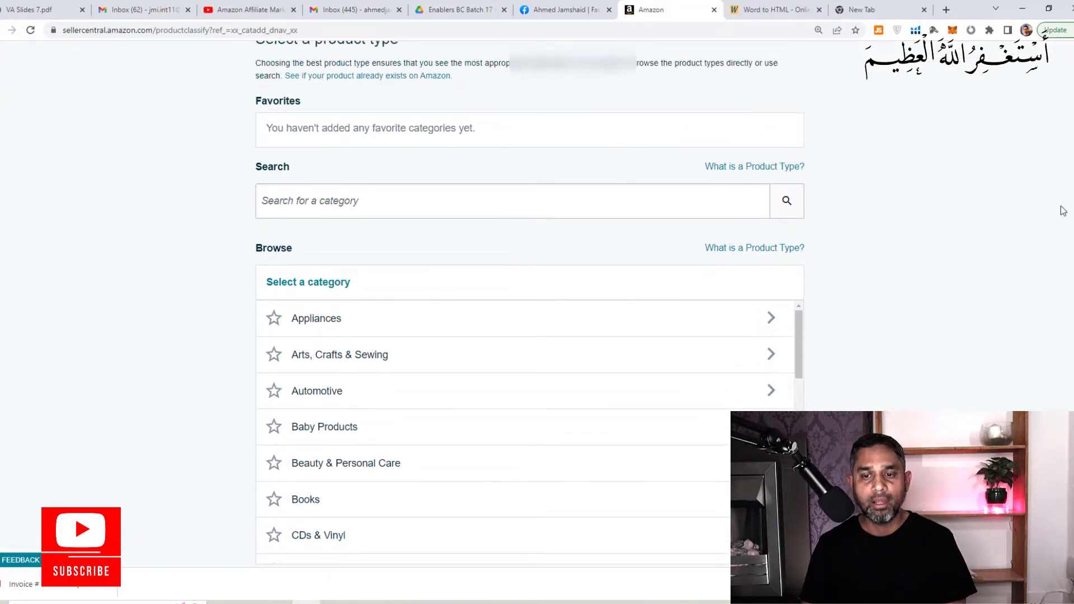
scroll(1065, 198, "up", 1)
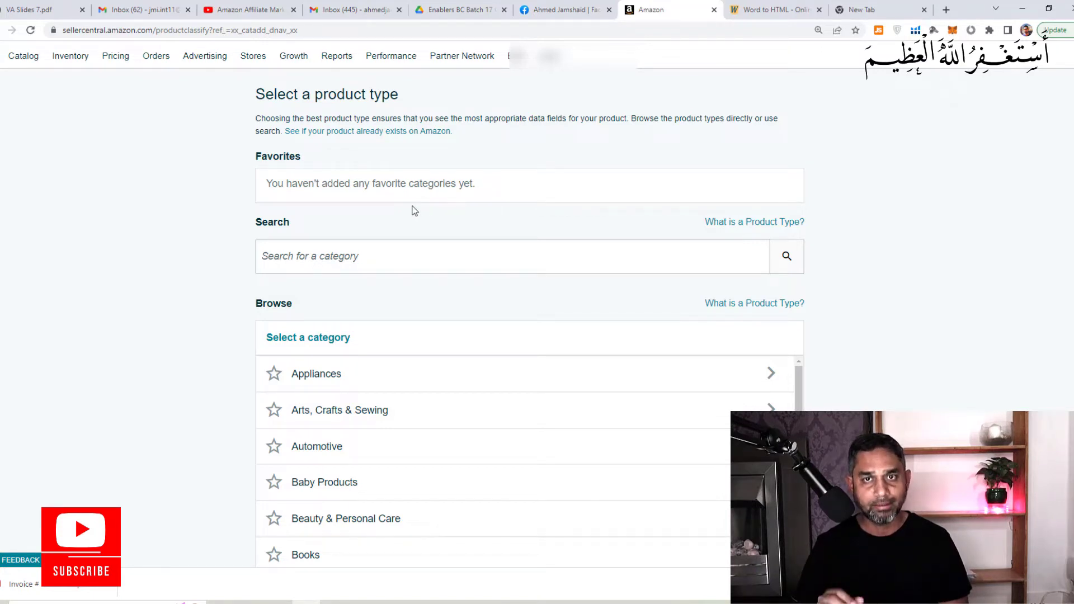
left_click(370, 256)
type("pizza peel")
scroll(355, 144, "down", 2)
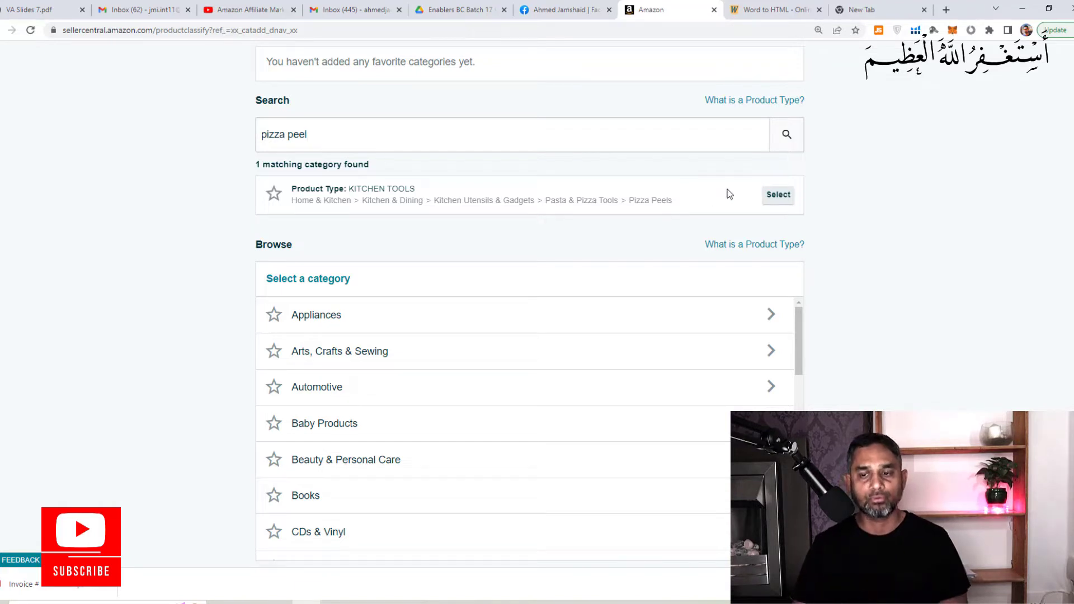
left_click(778, 196)
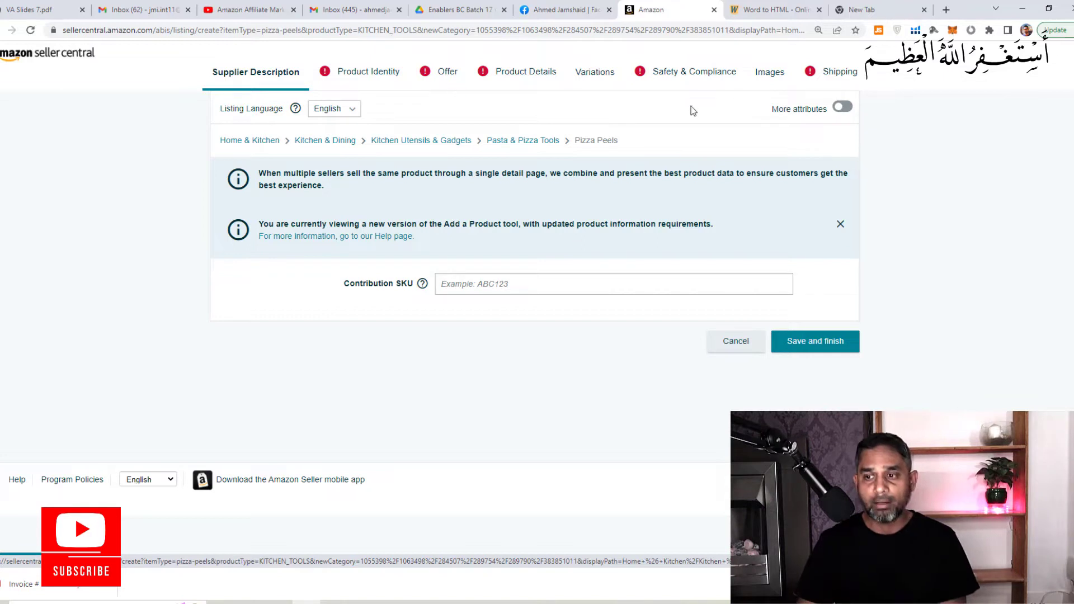
- Enable the additional attributes for the listing and open its Product Identity section
left_click(839, 108)
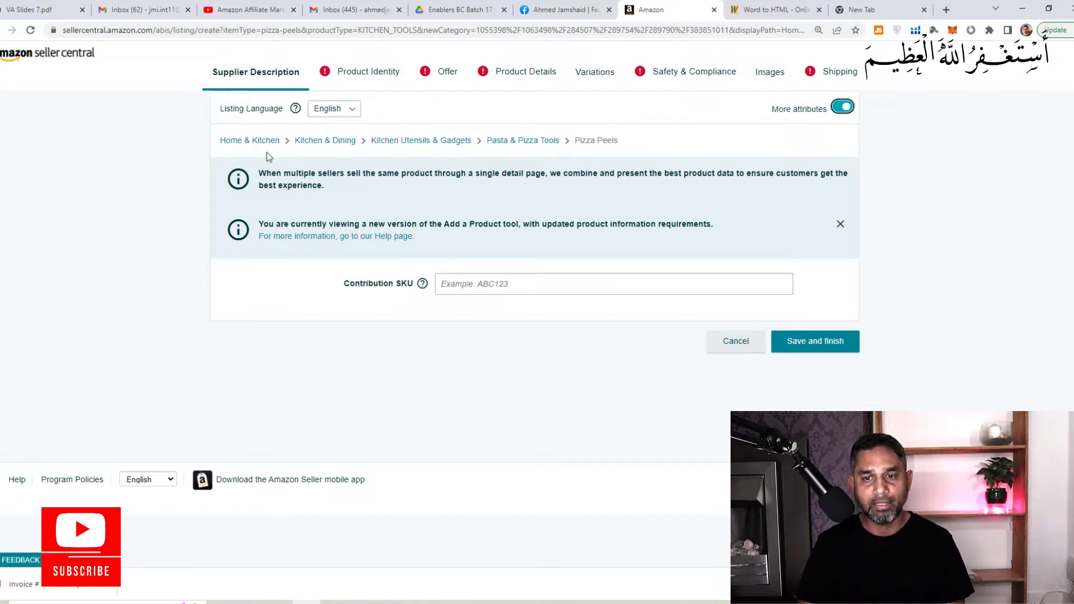
left_click(380, 77)
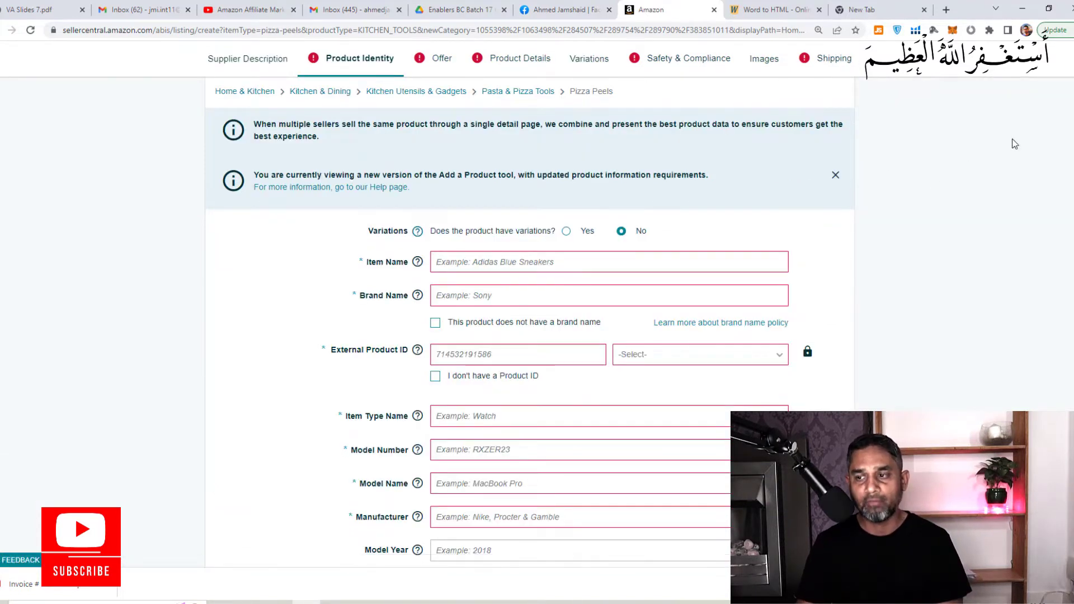
left_click_drag(250, 123, 320, 137)
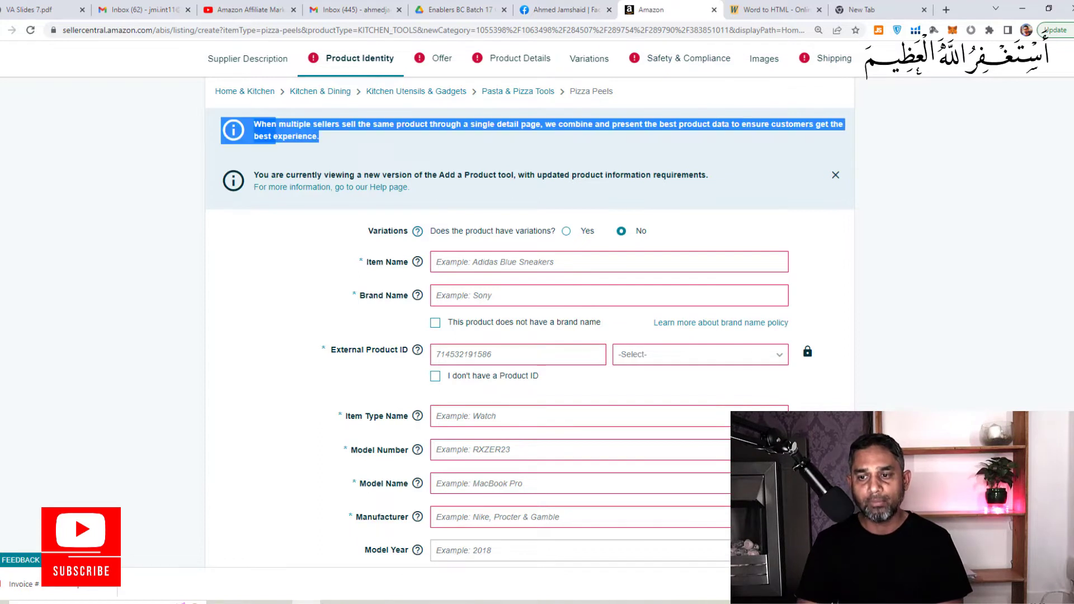
left_click(1038, 140)
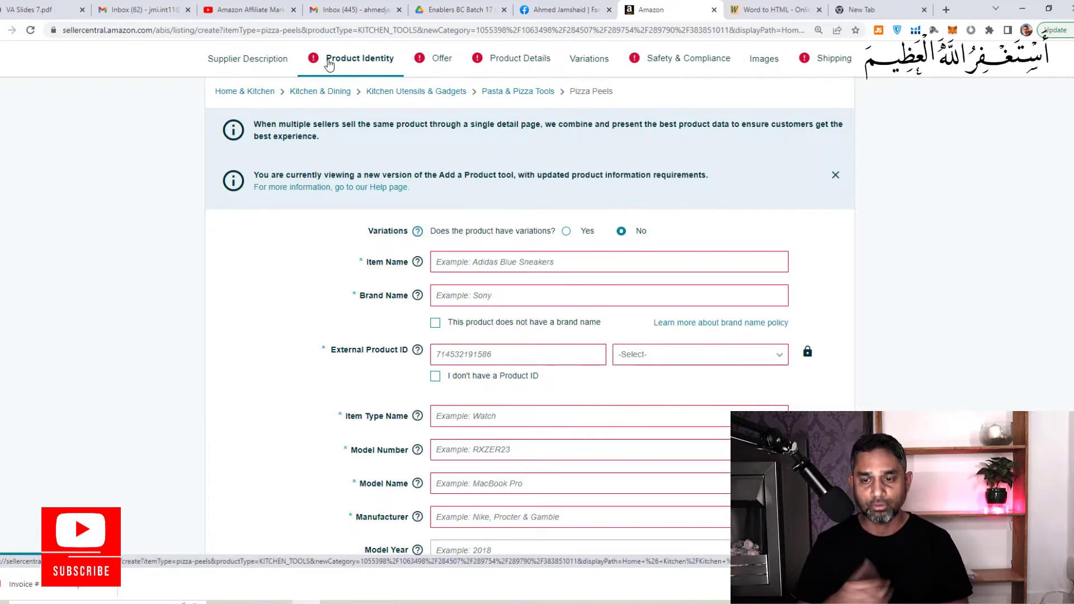
- Paste the copied pizza peel title as the item name and prefix it with ABC, giving "ABC Premium Pizza Peel Paddle | Pizza Paddle 12 Inch..."
scroll(537, 193, "down", 1)
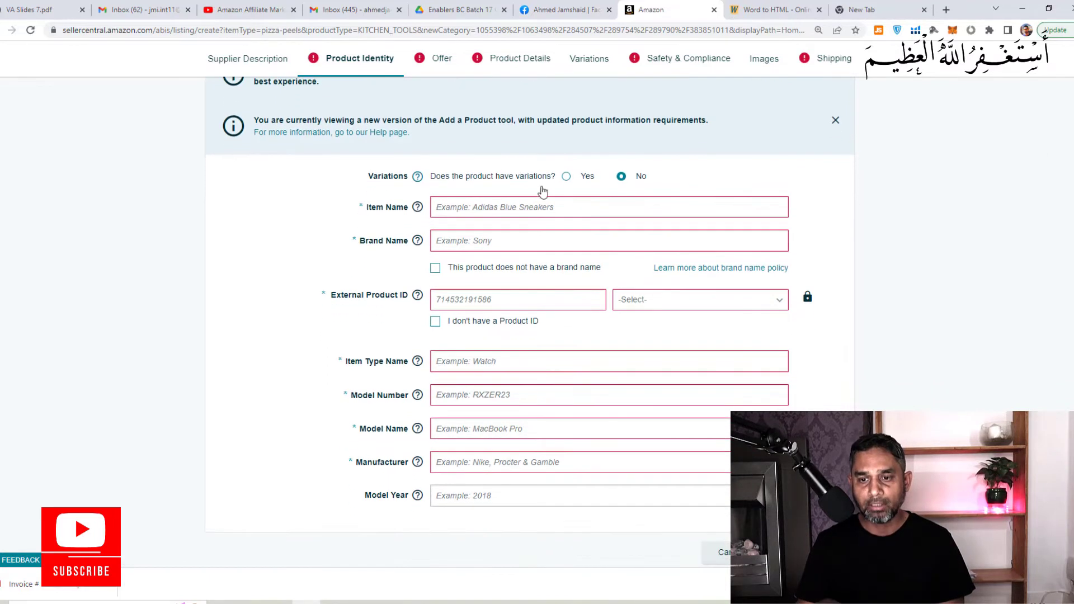
left_click(503, 201)
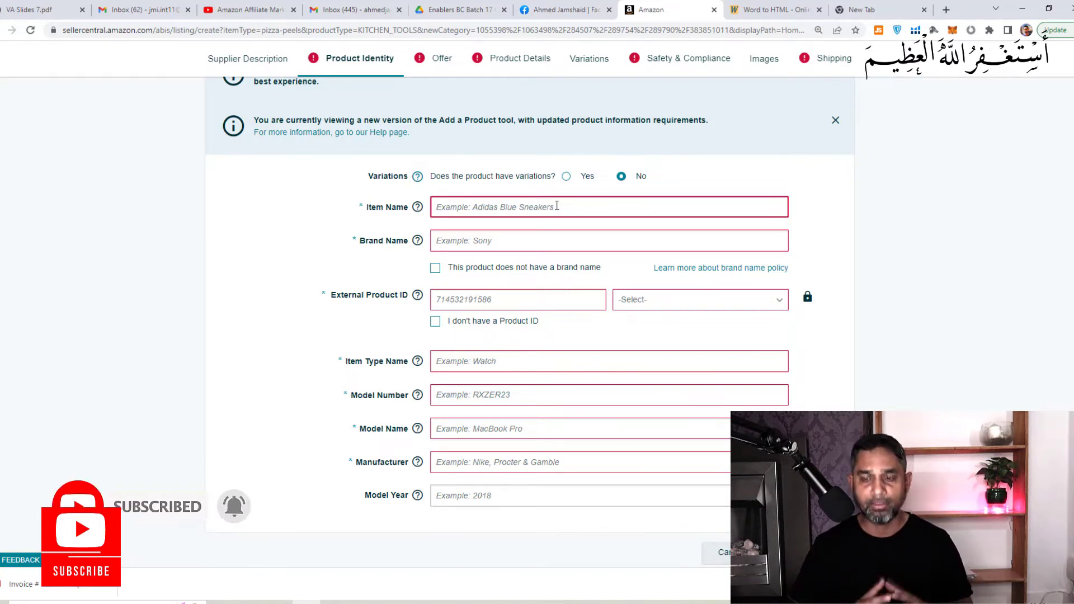
key("ctrl+v")
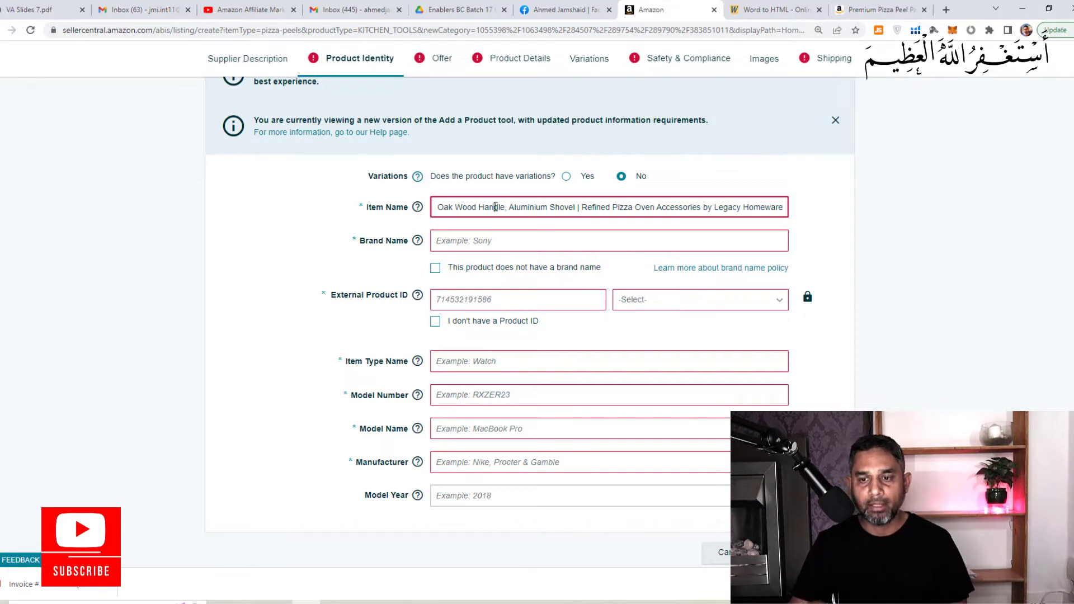
key("Home")
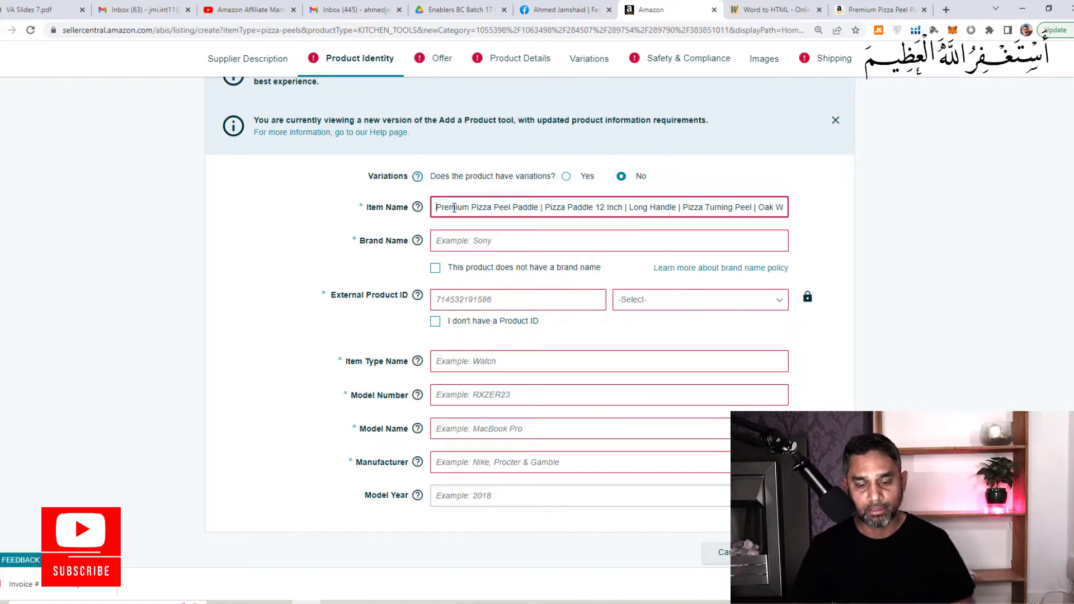
type("ABC")
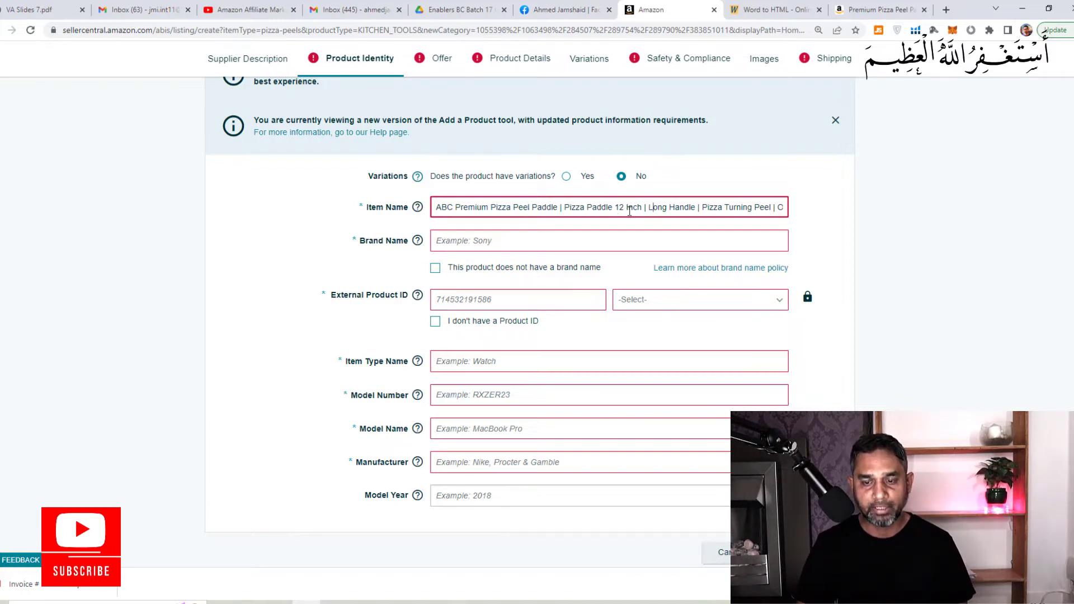
- Enter ABC as the product's brand name
left_click(511, 235)
type("ABC")
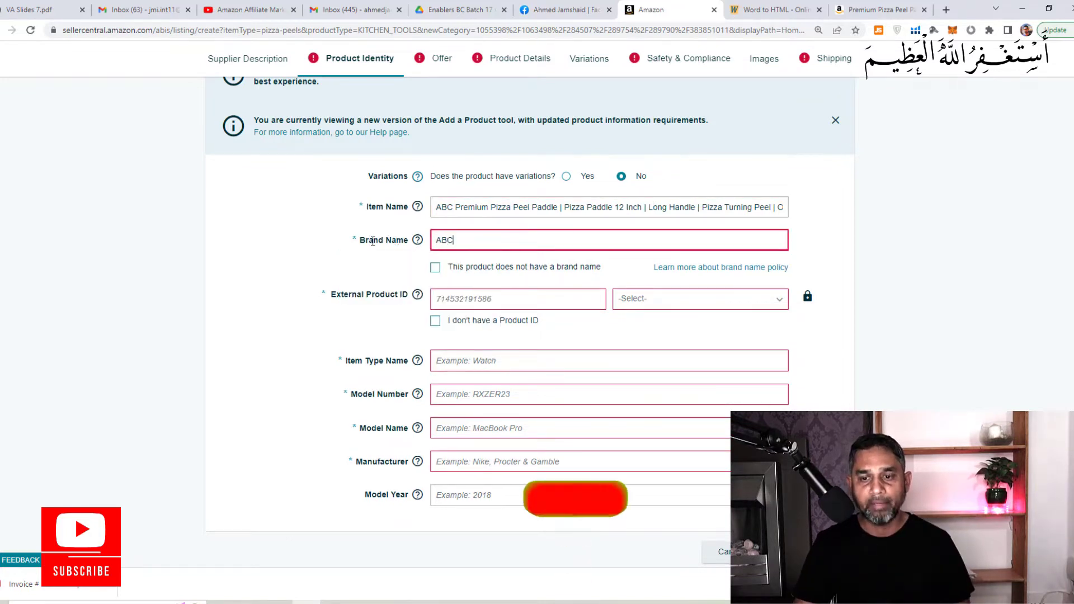
left_click(343, 241)
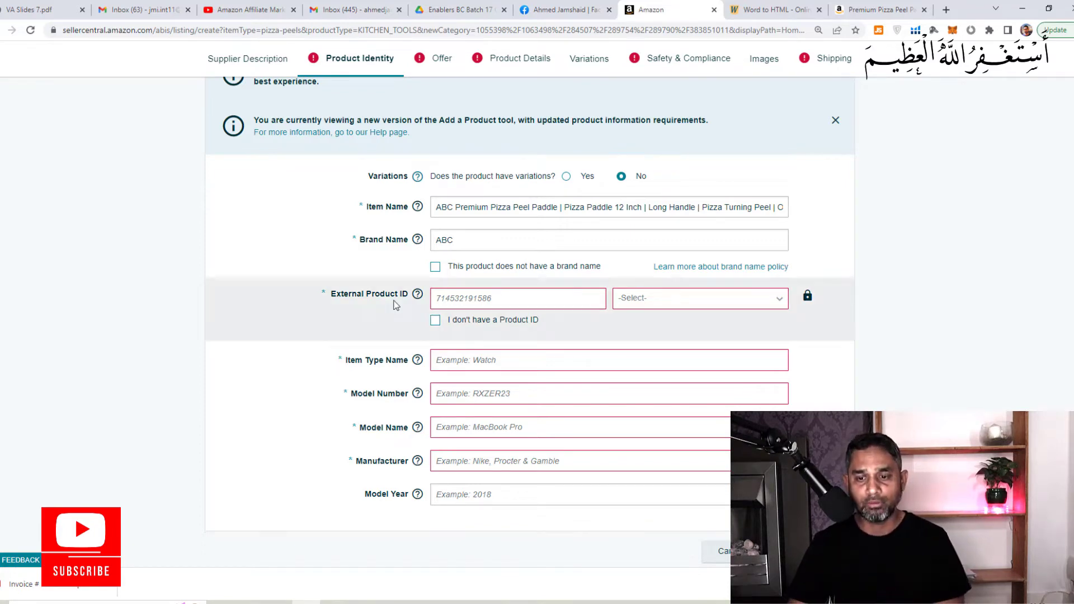
- Set the external product ID type to EAN
left_click(448, 293)
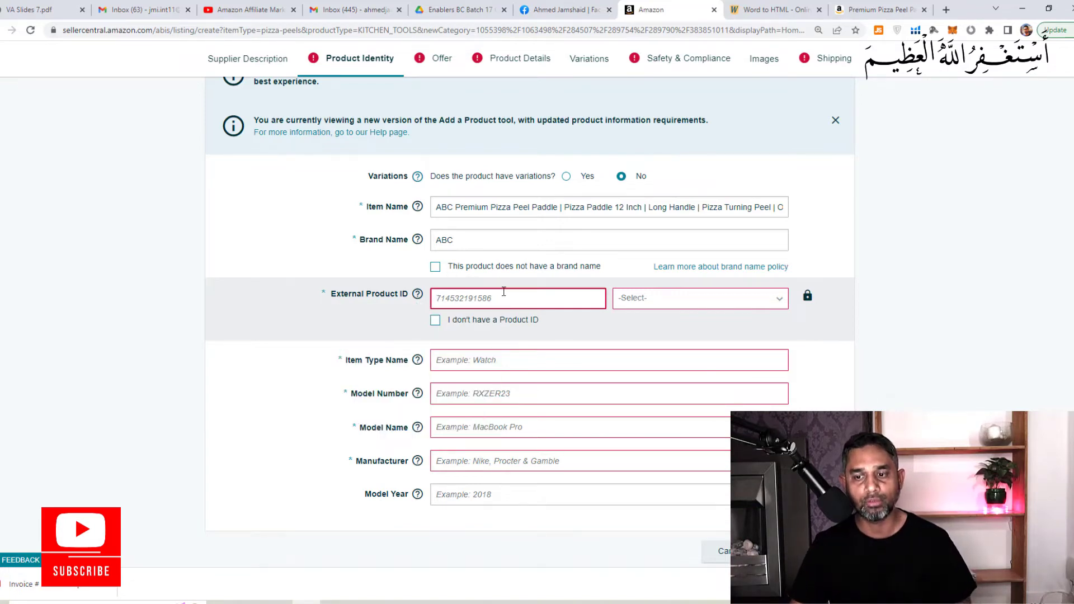
left_click(770, 300)
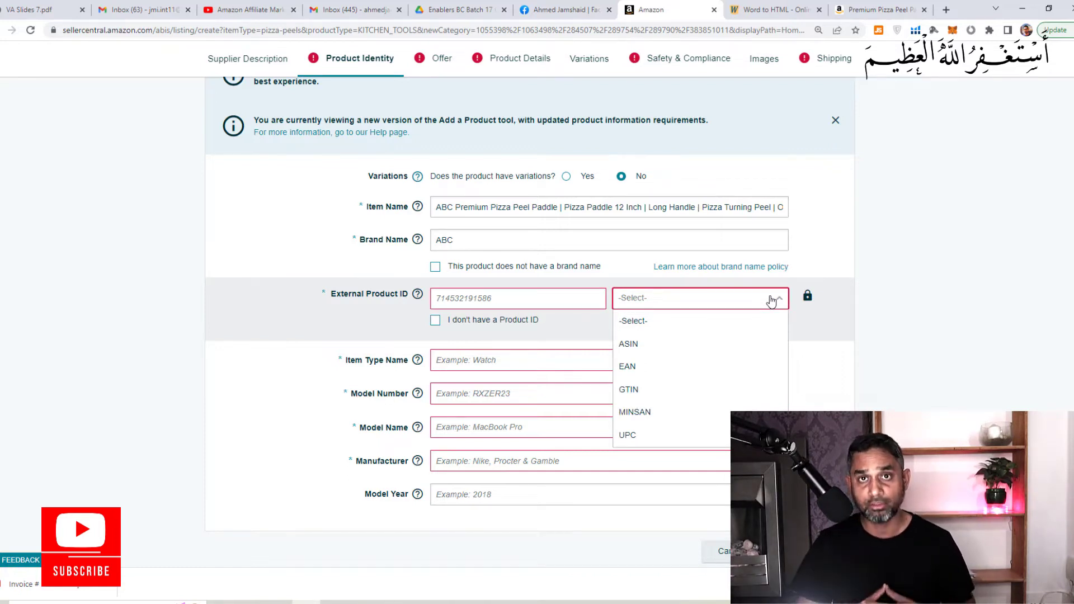
left_click(651, 374)
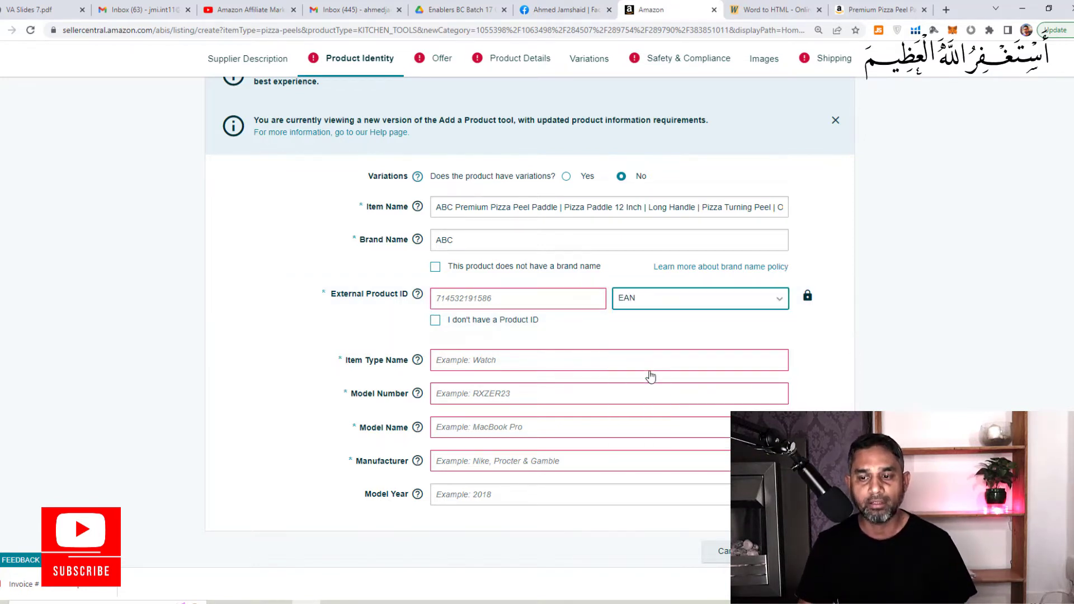
left_click(736, 309)
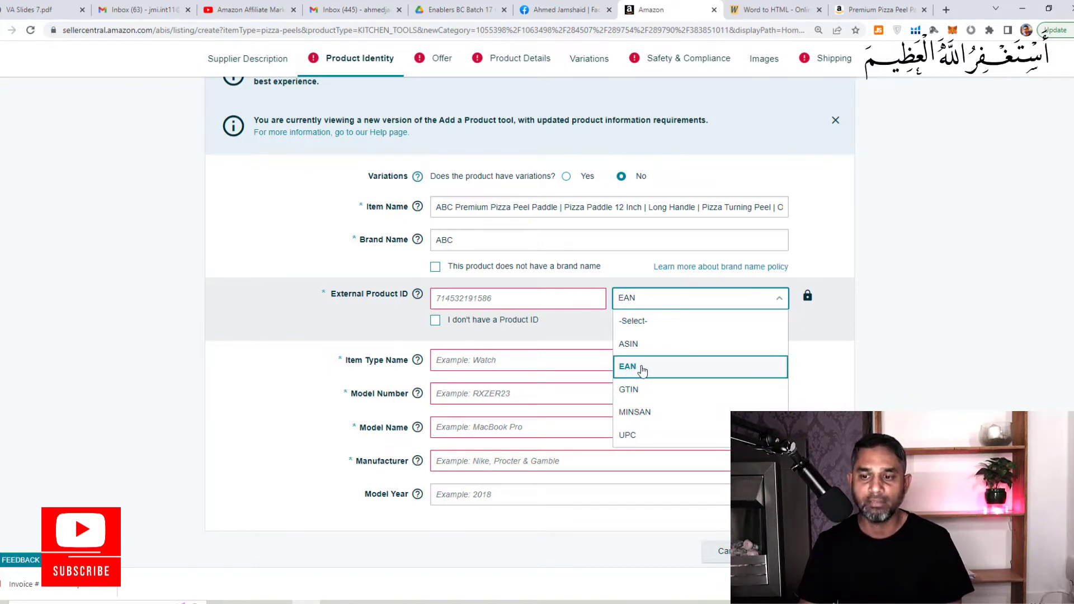
left_click(641, 435)
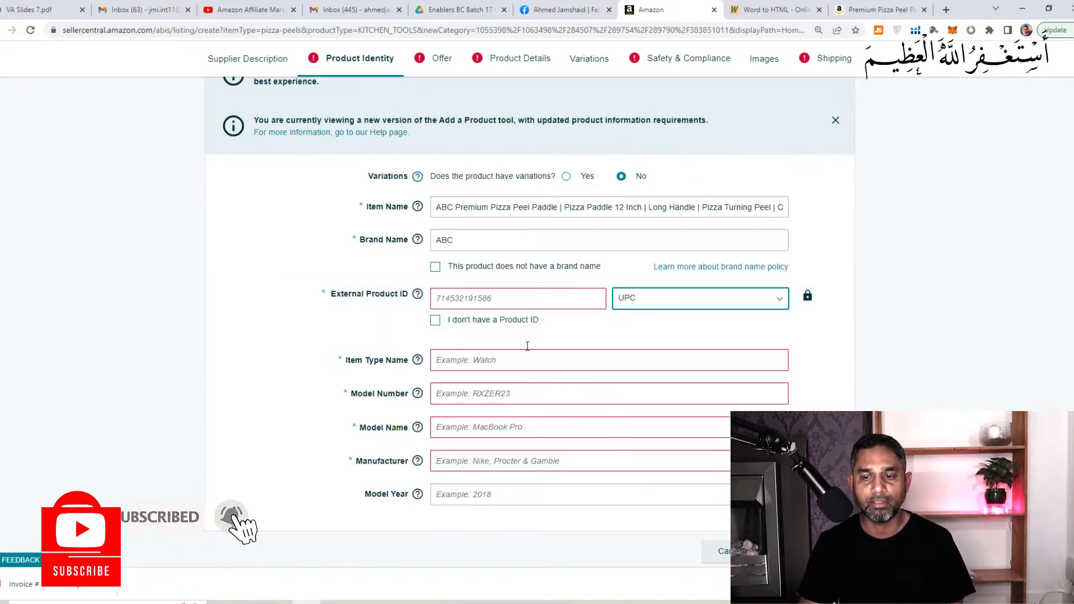
left_click(499, 294)
type("121313132454")
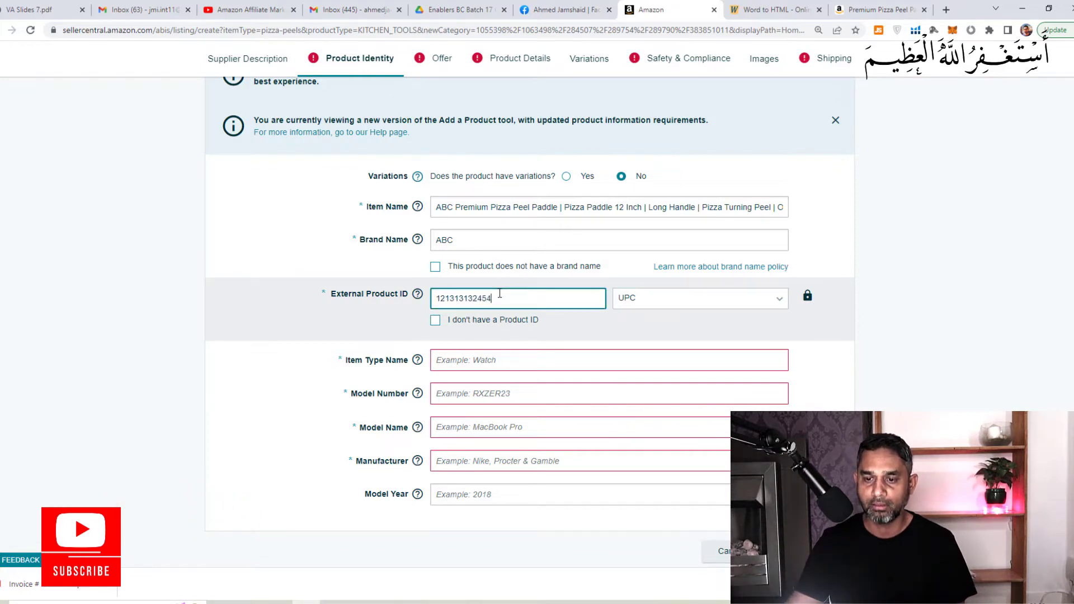
left_click(831, 338)
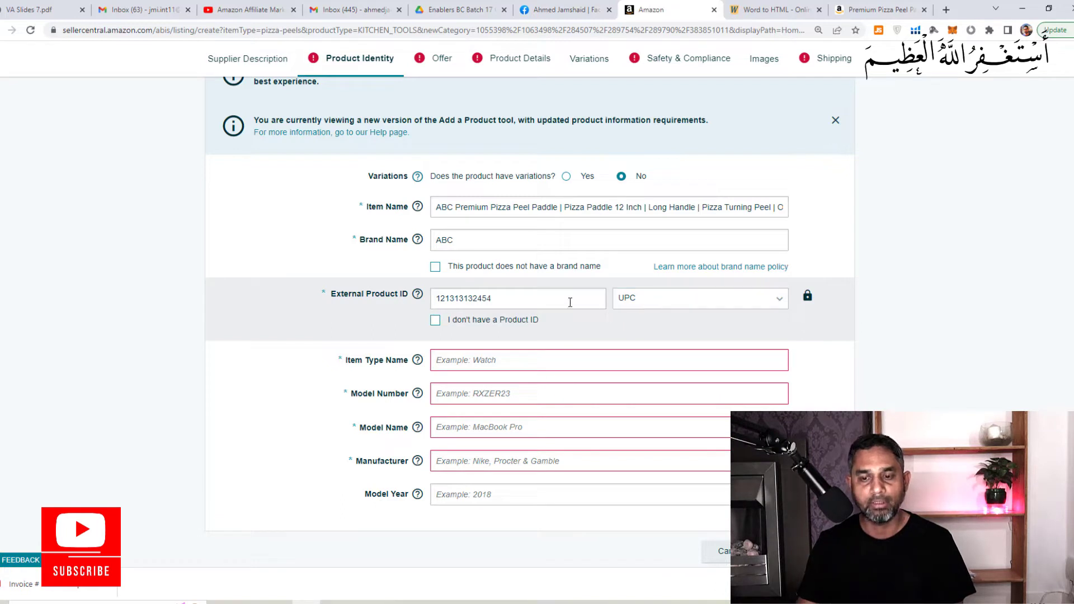
- Enter "Kitchen tool" as the item type name
left_click(470, 366)
type("Kitchen tool")
left_click(844, 368)
- Enter PPUS001 as the product's model number
left_click(515, 399)
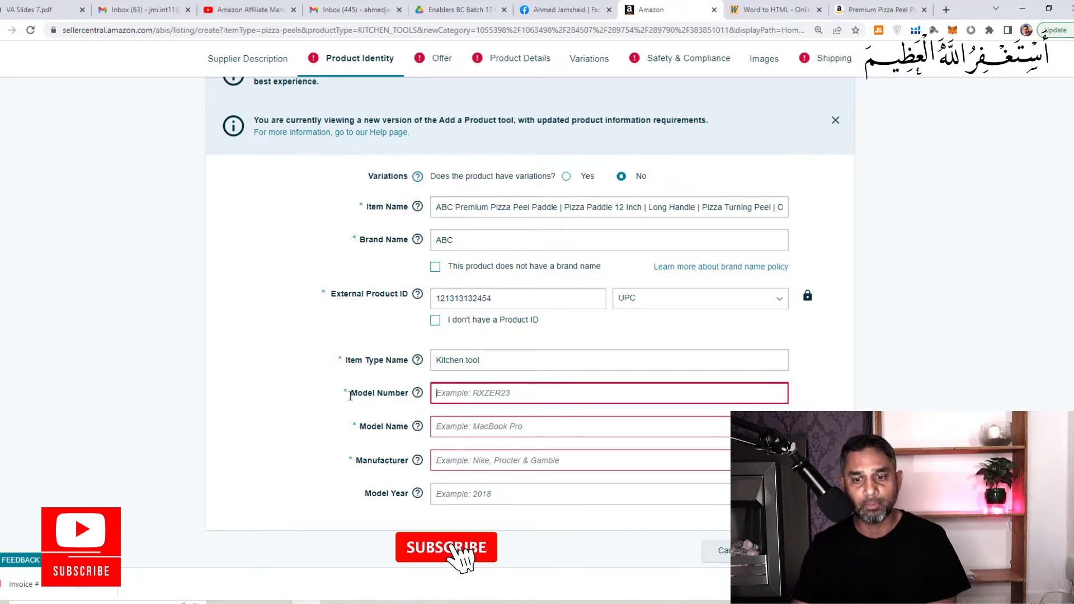
left_click_drag(337, 394, 363, 394)
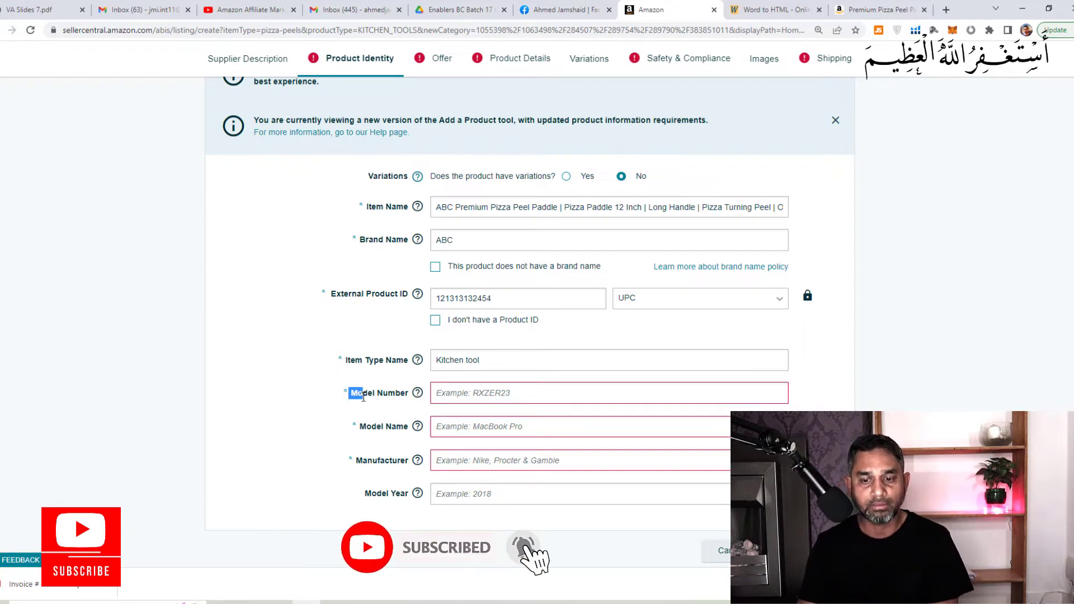
left_click(459, 400)
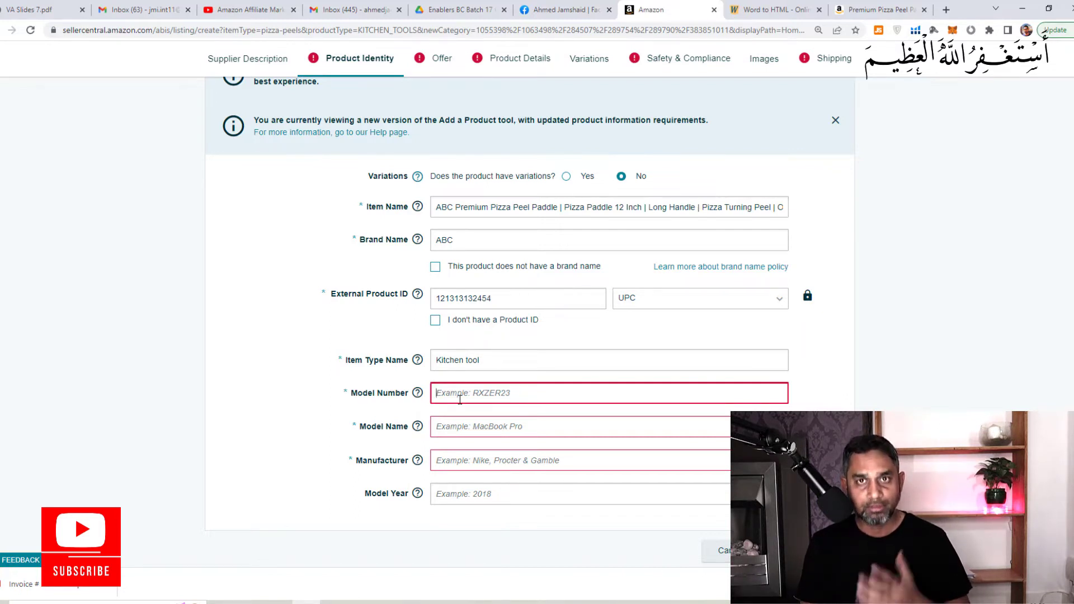
type("PPUS001")
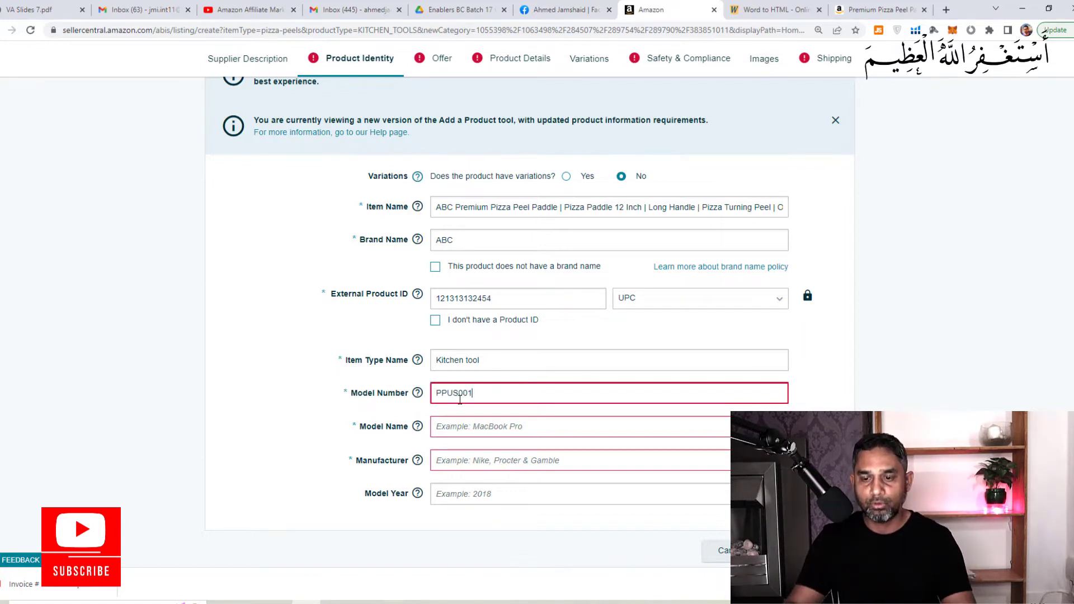
- Copy the model number PPUS001 into the model name
left_click(481, 419)
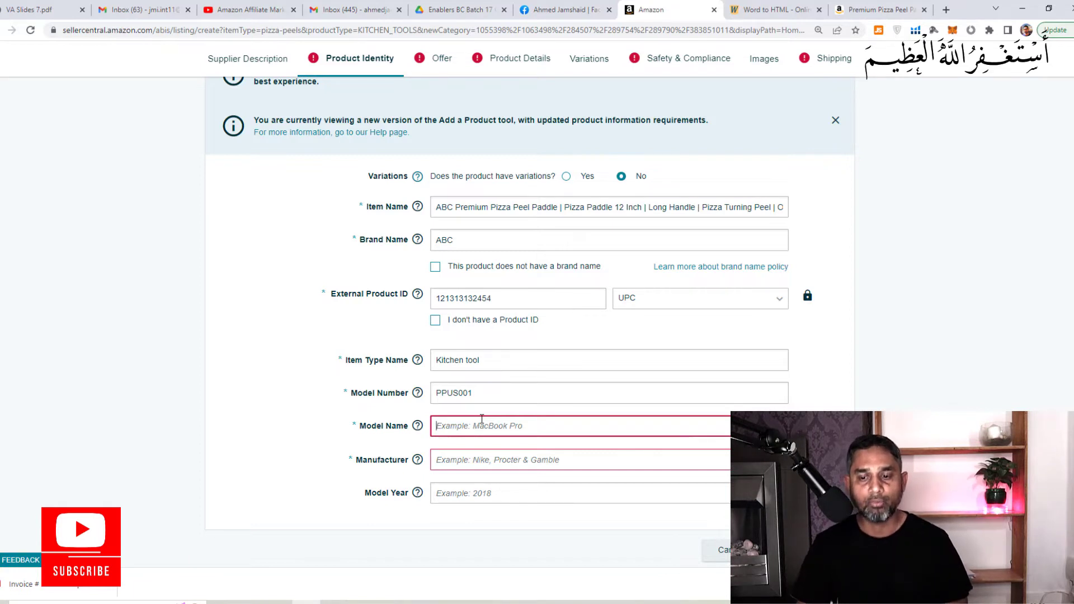
double_click(480, 392)
key("ctrl+c")
left_click(487, 426)
key("ctrl+v")
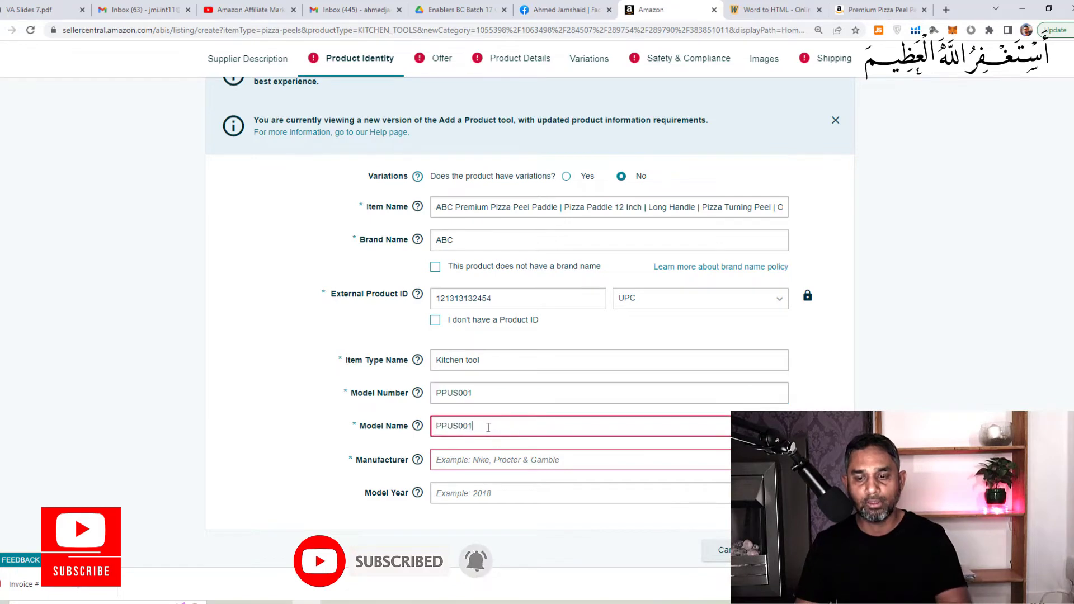
- Enter ABC as the manufacturer and leave the model year empty
left_click(480, 460)
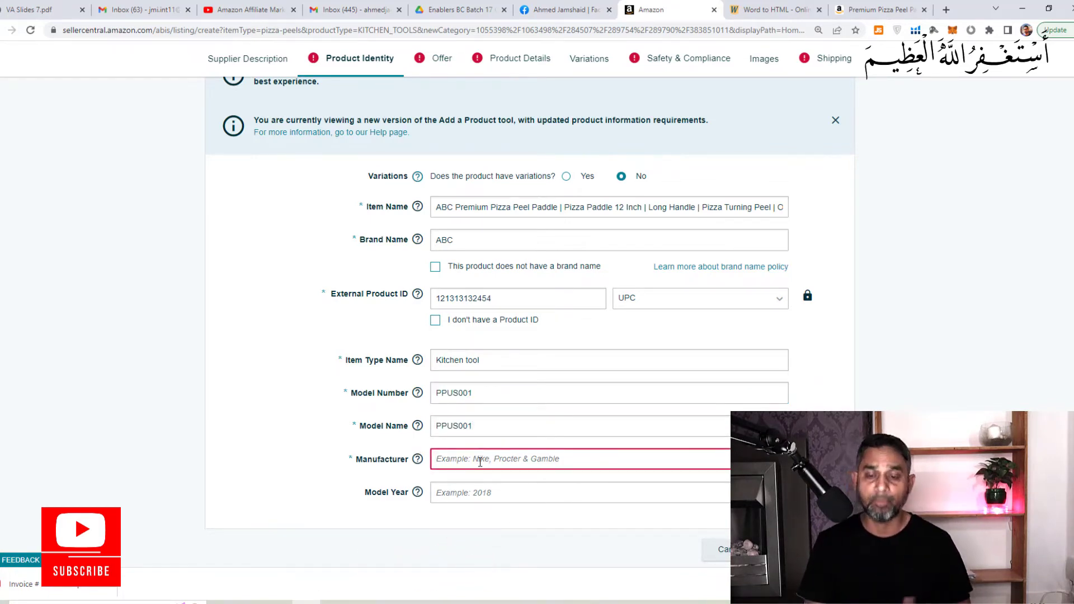
type("ABC")
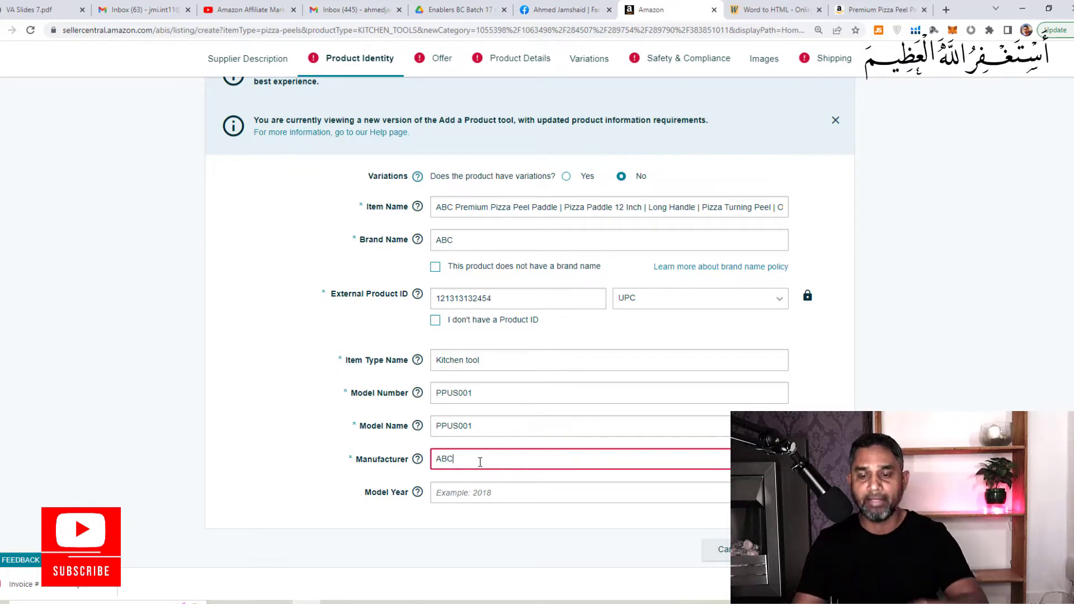
left_click(485, 487)
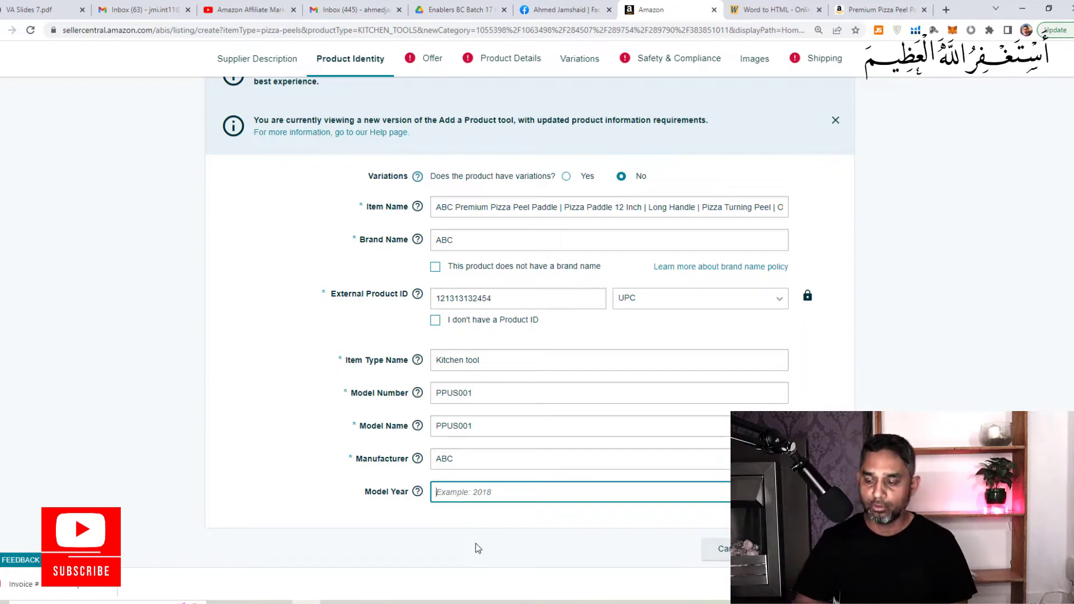
- Set the product's model year to 2022
type("2022")
left_click(504, 544)
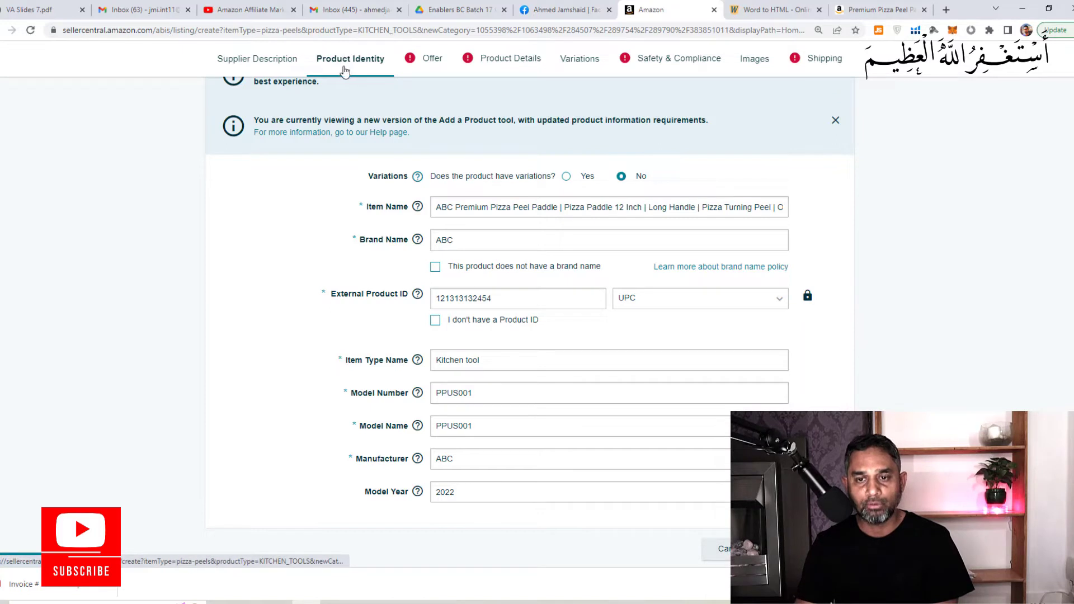
- Go to the offer details and set the fulfillment channel to Amazon shipping and providing customer service (Fulfilled by Amazon)
left_click(436, 59)
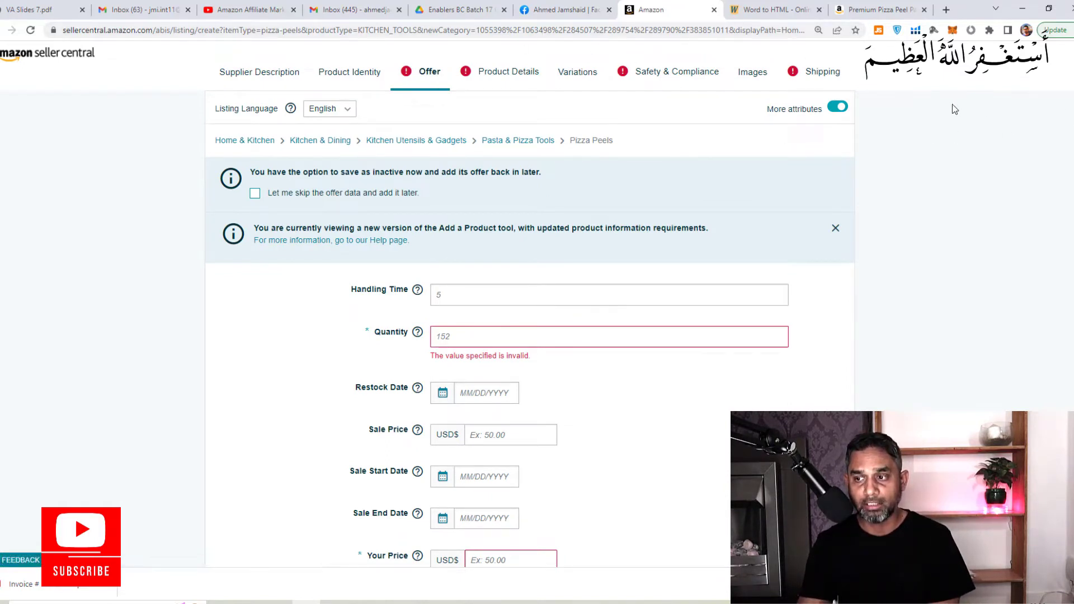
scroll(1026, 143, "down", 3)
scroll(1025, 145, "up", 3)
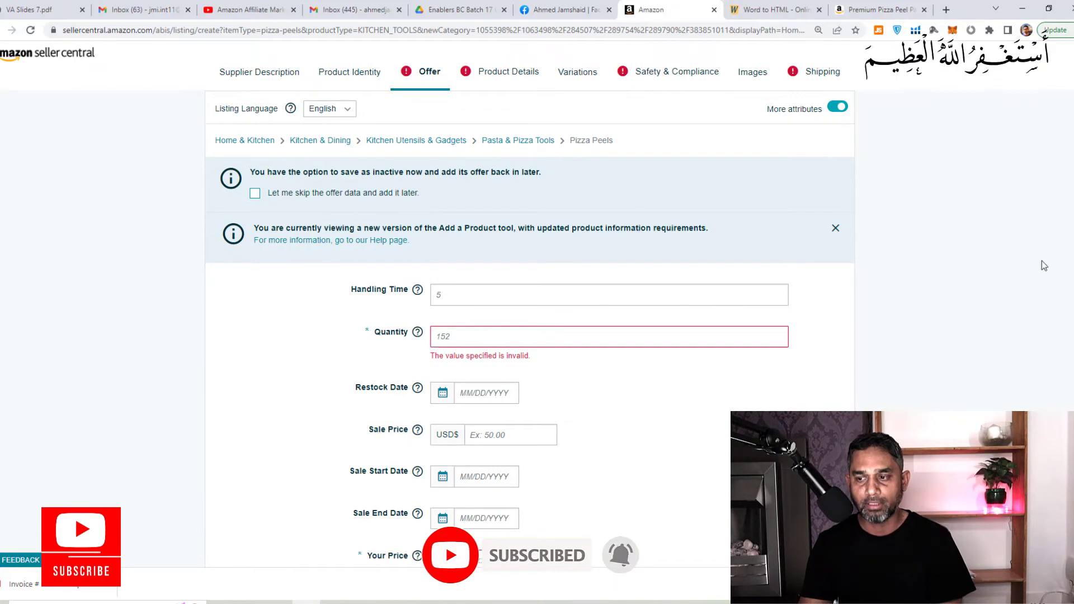
scroll(1041, 261, "down", 8)
scroll(462, 442, "down", 4)
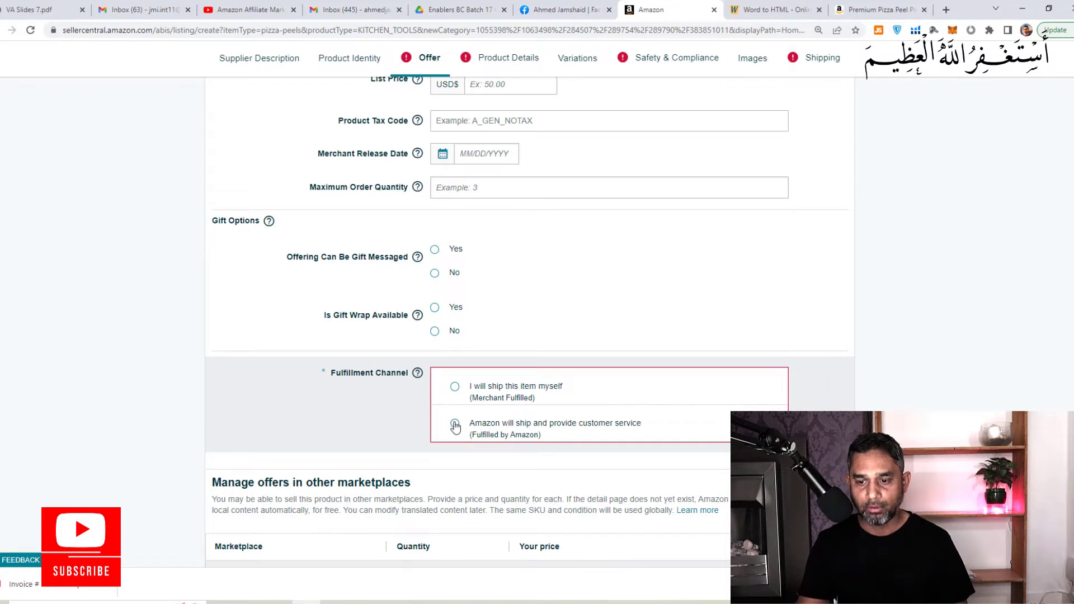
left_click(455, 425)
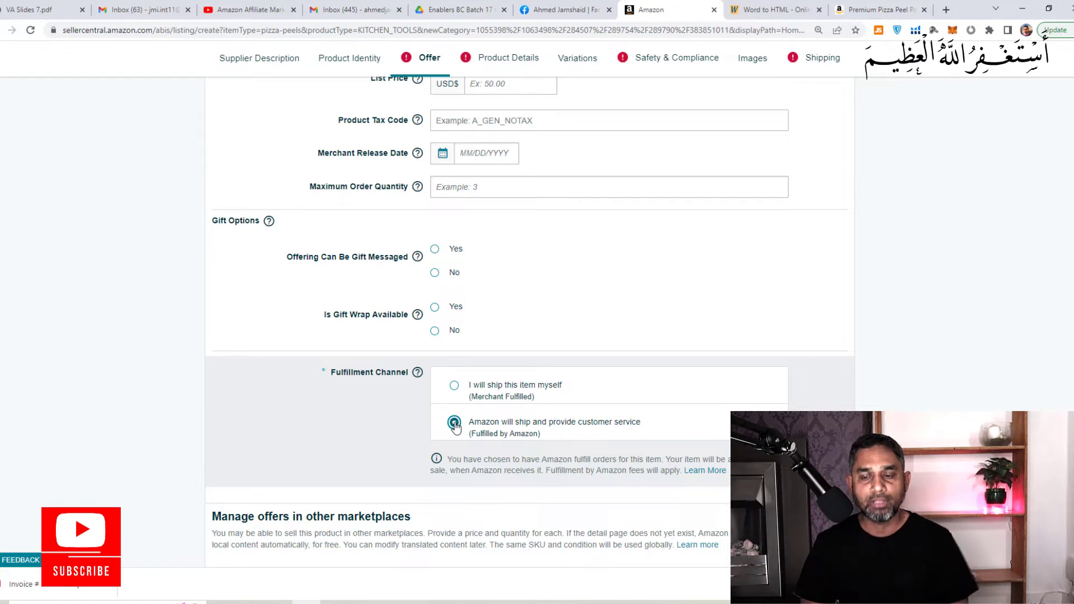
- Set the offer's sale price to USD 30
scroll(526, 318, "up", 8)
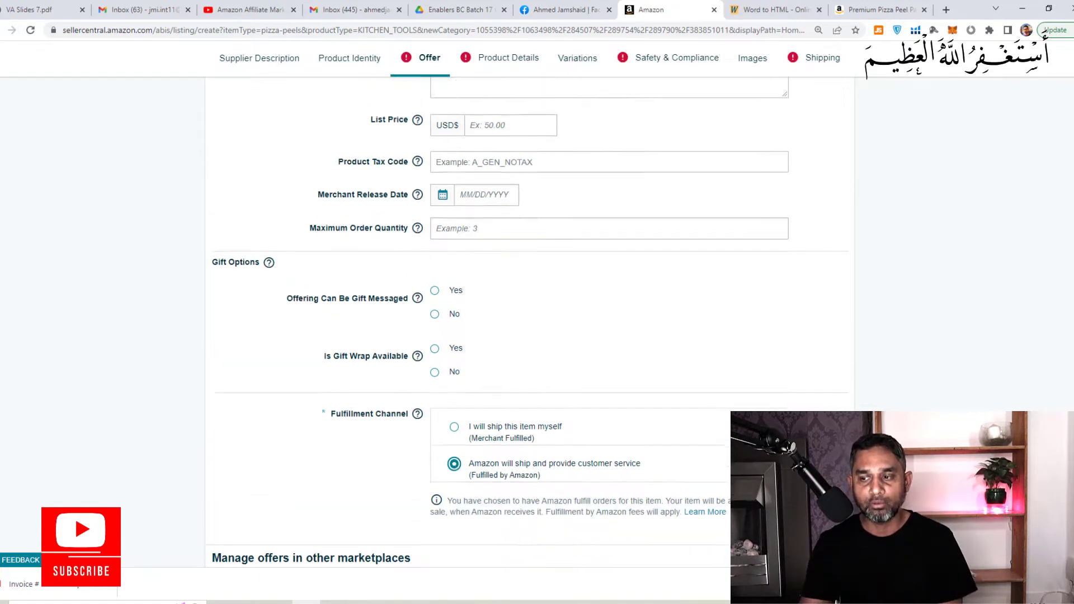
scroll(529, 322, "up", 1)
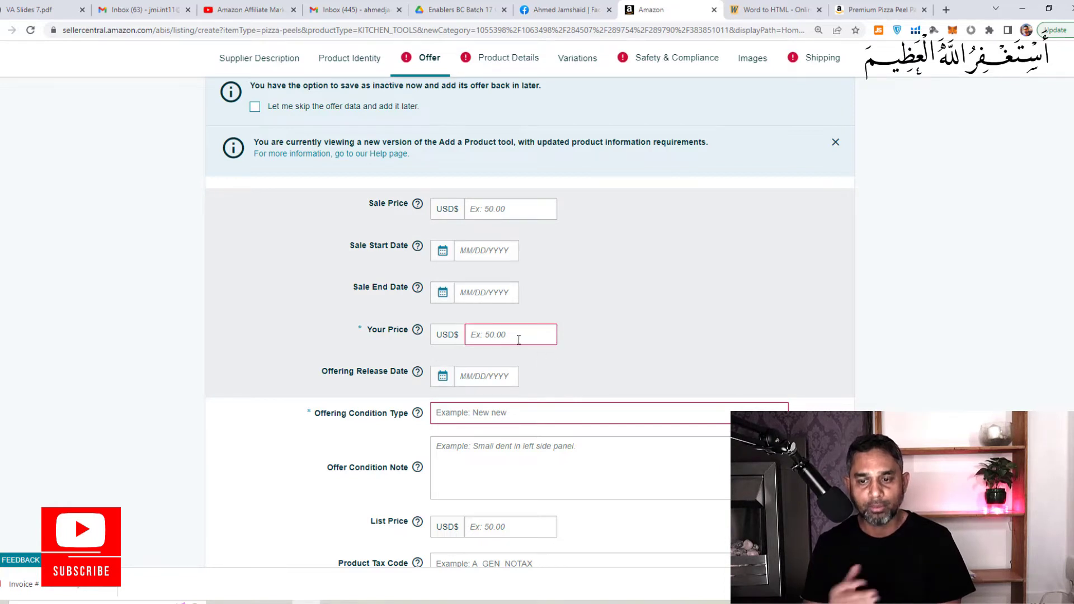
left_click(501, 206)
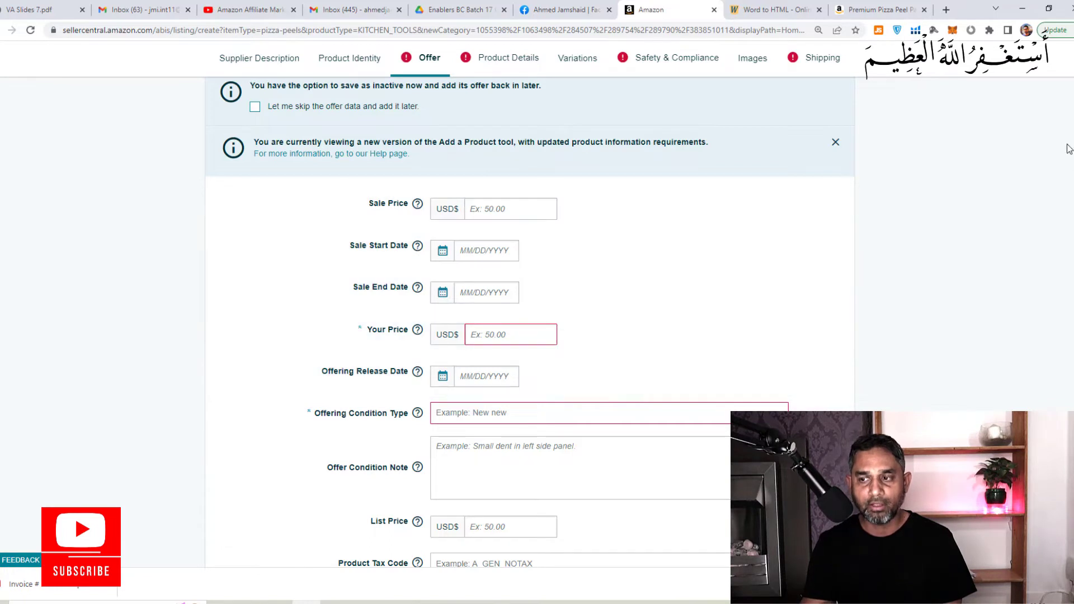
left_click(495, 208)
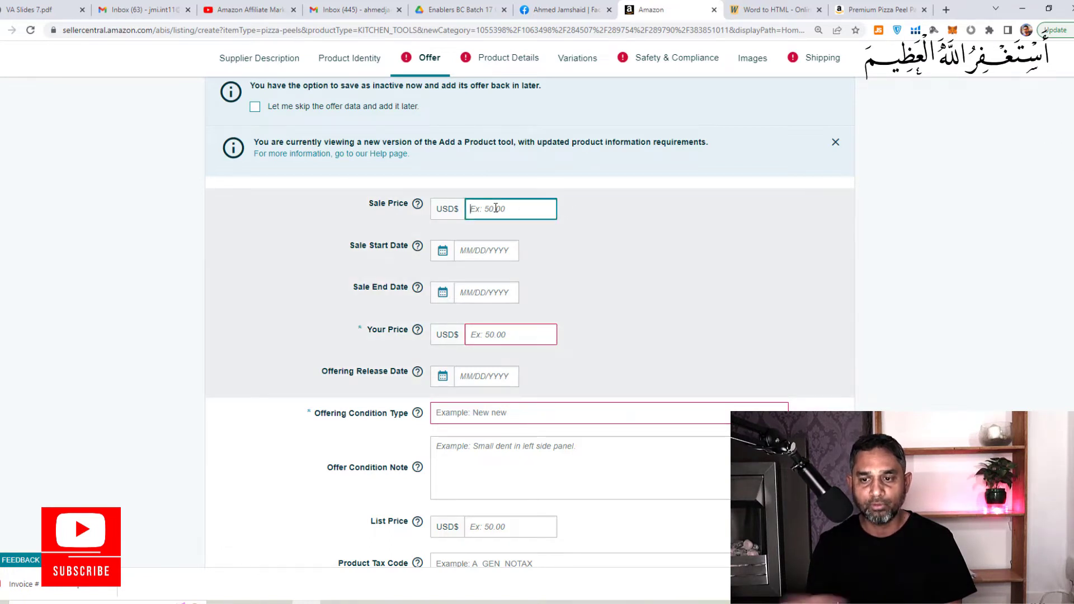
type("30")
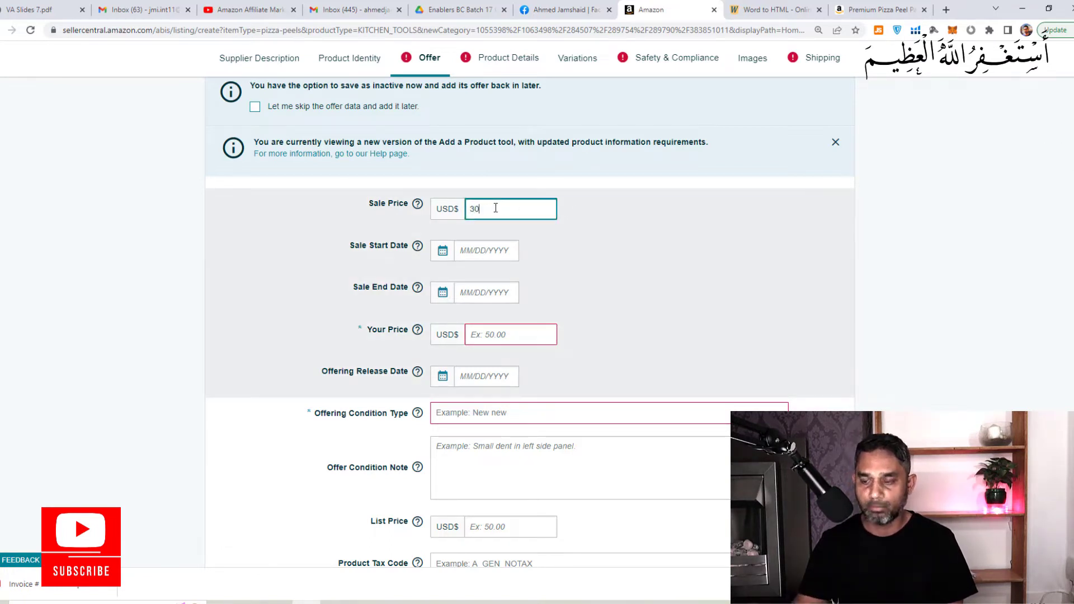
left_click(656, 296)
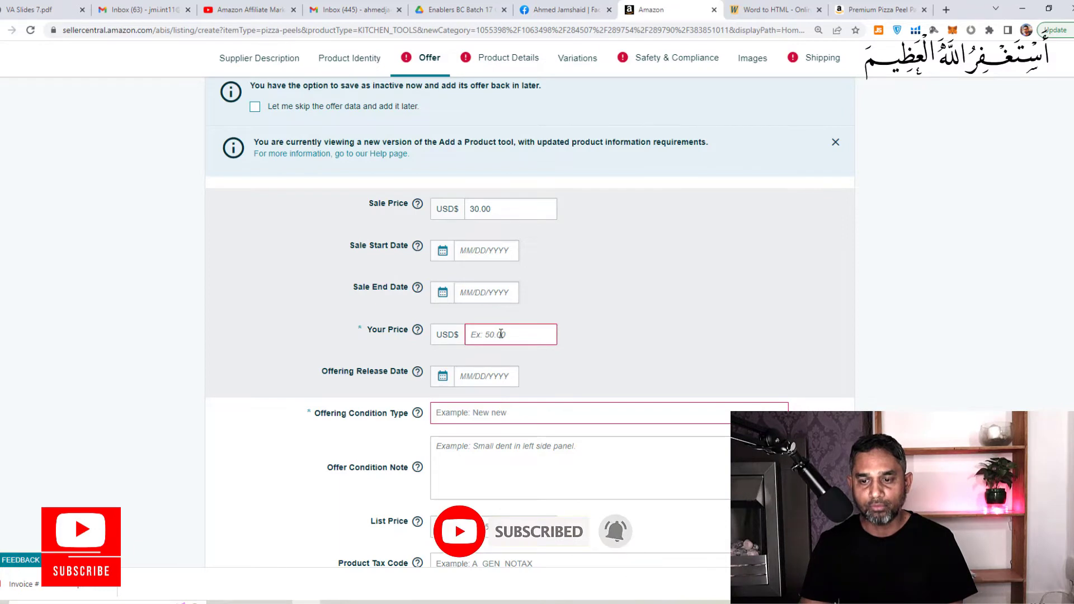
- Enter 39.99 USD as the regular selling price (Your Price) of the offer
left_click(513, 211)
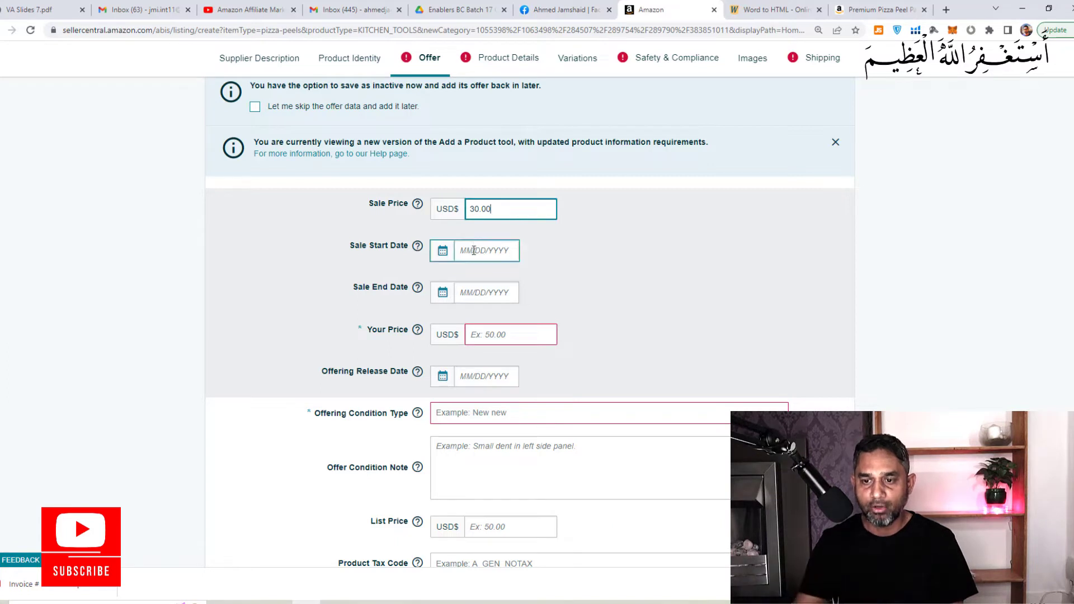
left_click(485, 335)
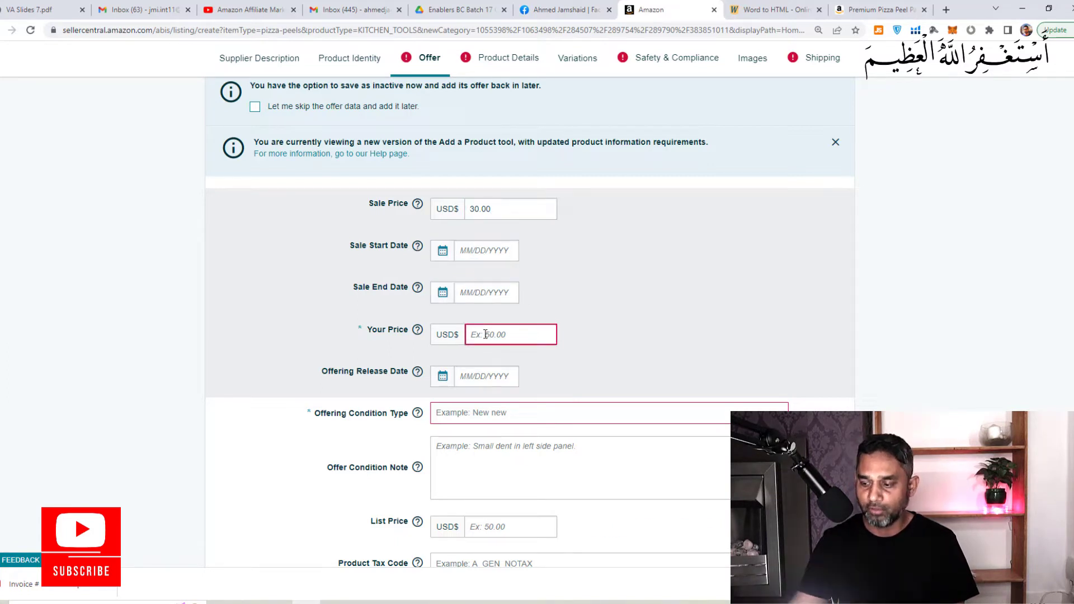
type("39.99")
left_click(667, 354)
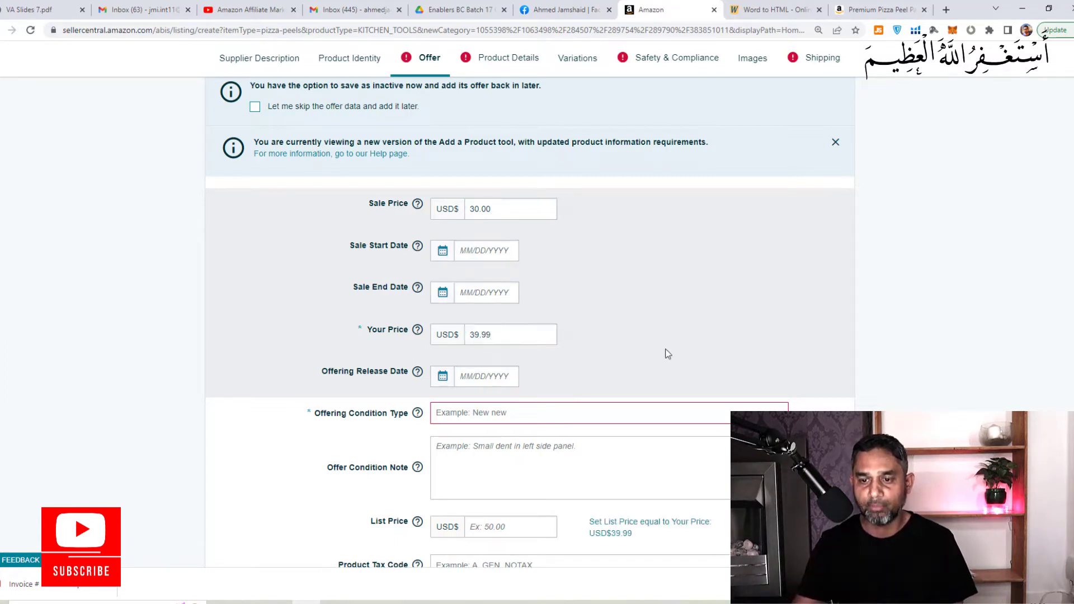
- Set the sale period to start on 07/25/2022 and end on 07/31/2022
left_click(529, 212)
left_click(478, 251)
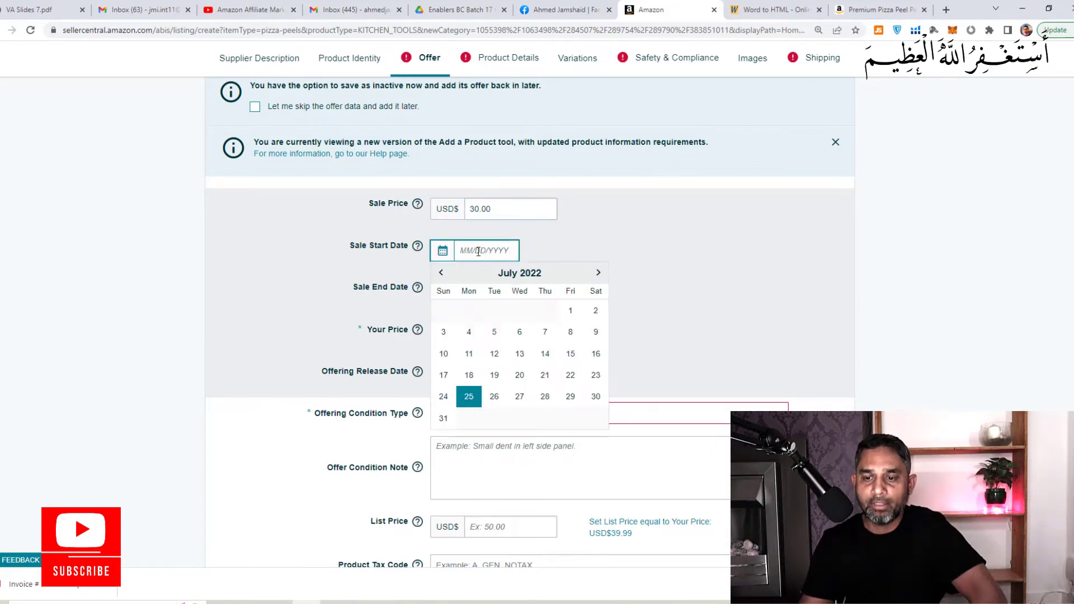
left_click(468, 396)
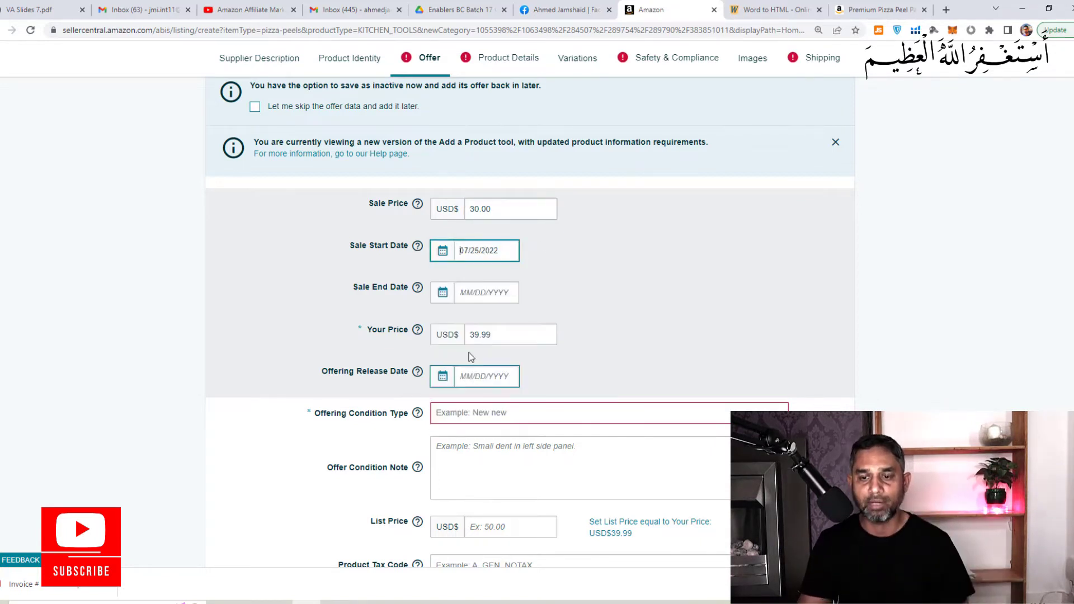
left_click(470, 296)
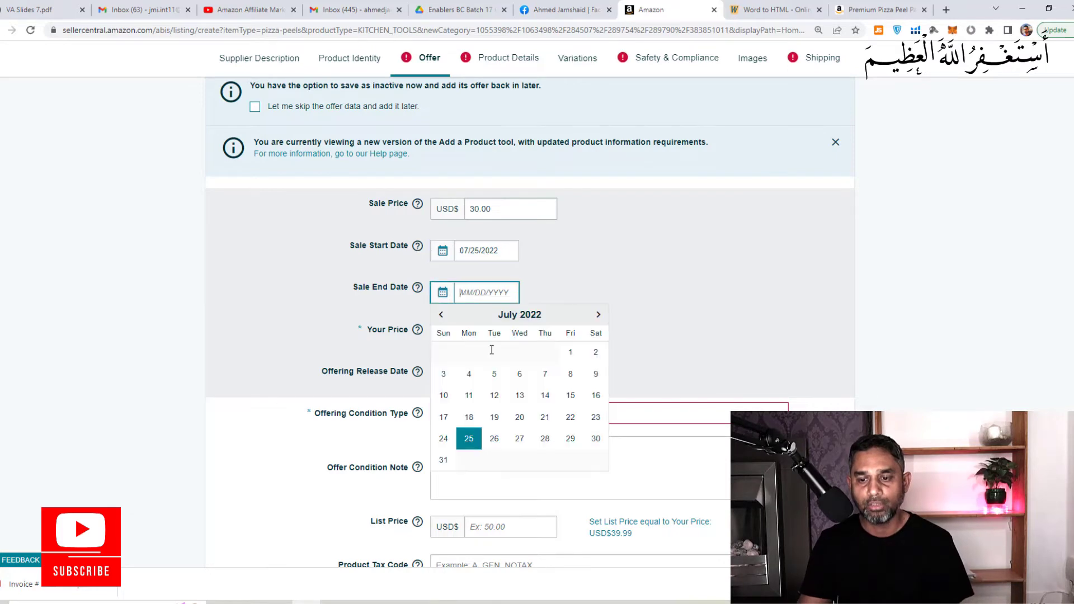
left_click(447, 464)
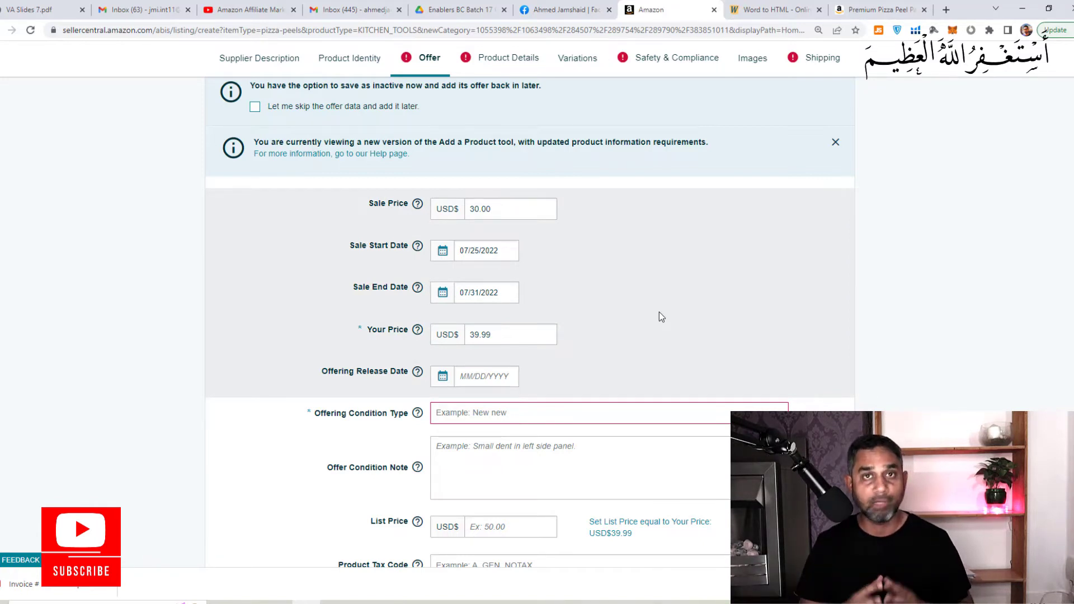
left_click(513, 303)
left_click(495, 339)
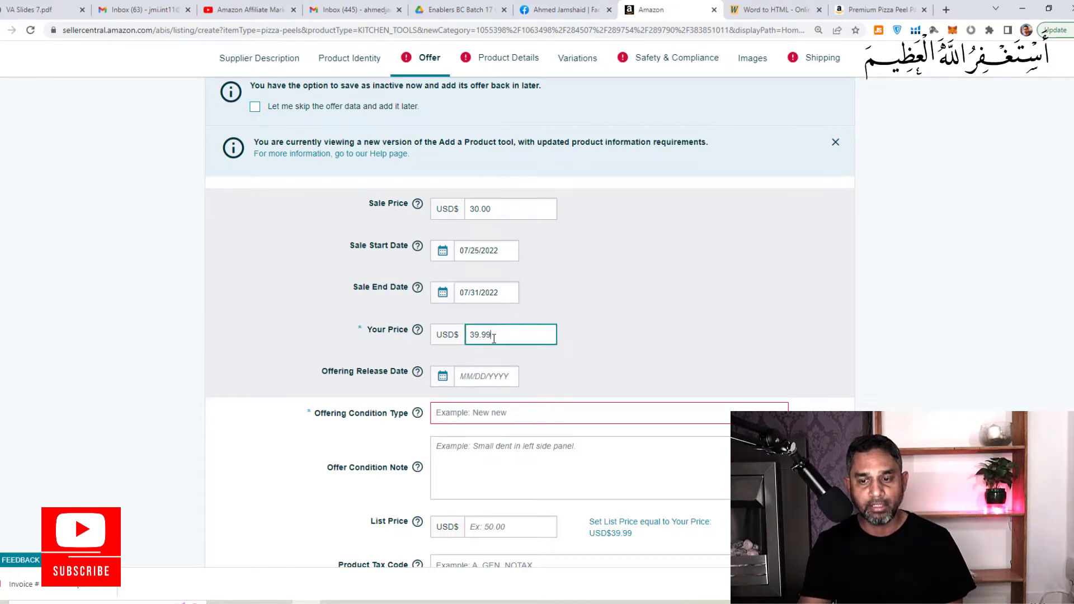
key("ctrl+a")
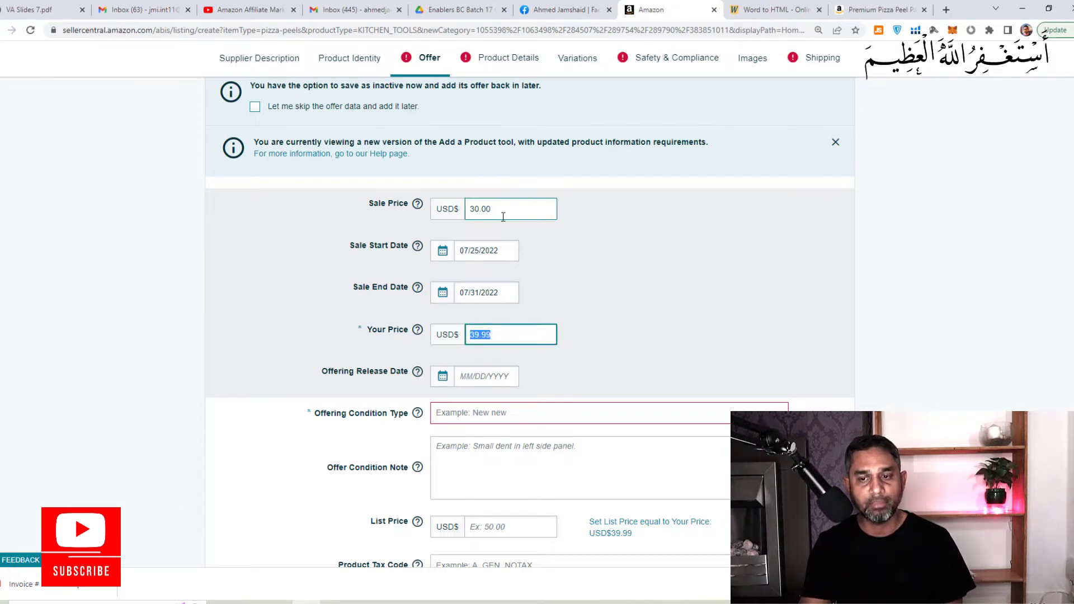
left_click(516, 344)
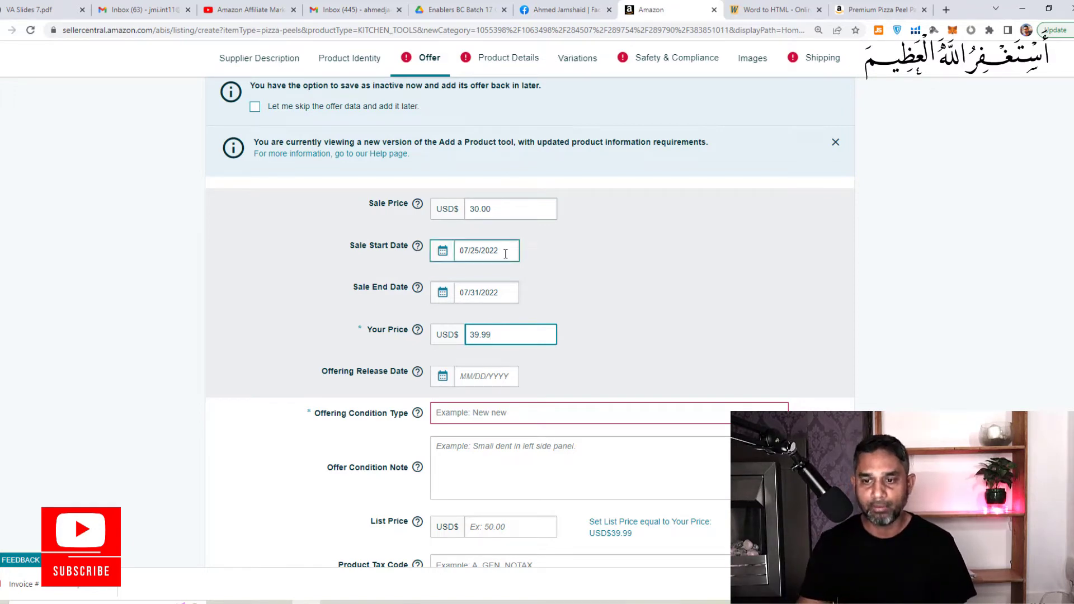
- Change the sale end date to 08/06/2022
left_click(506, 296)
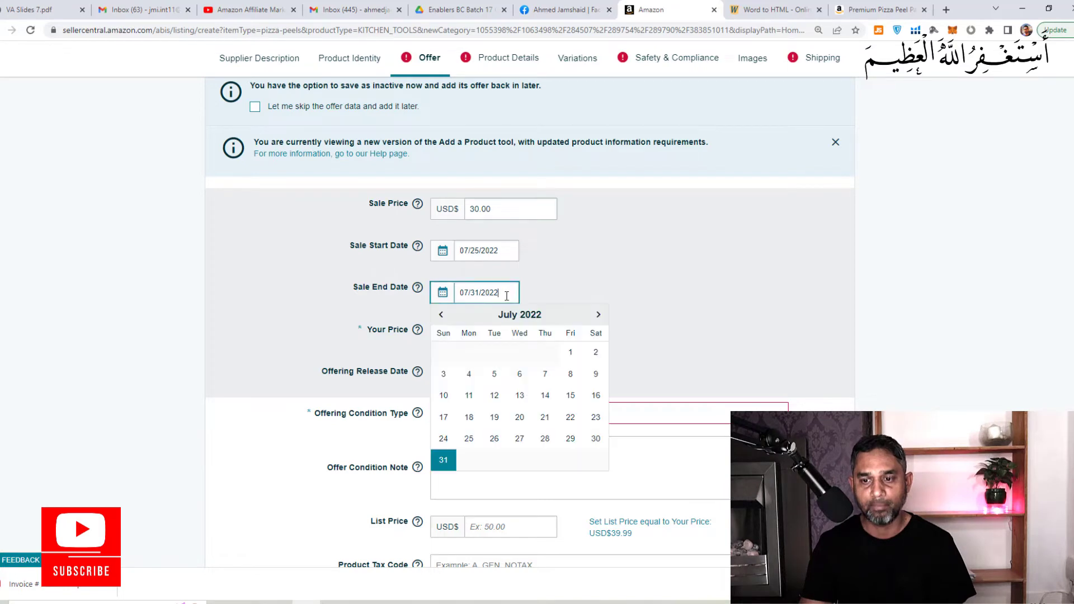
left_click(598, 315)
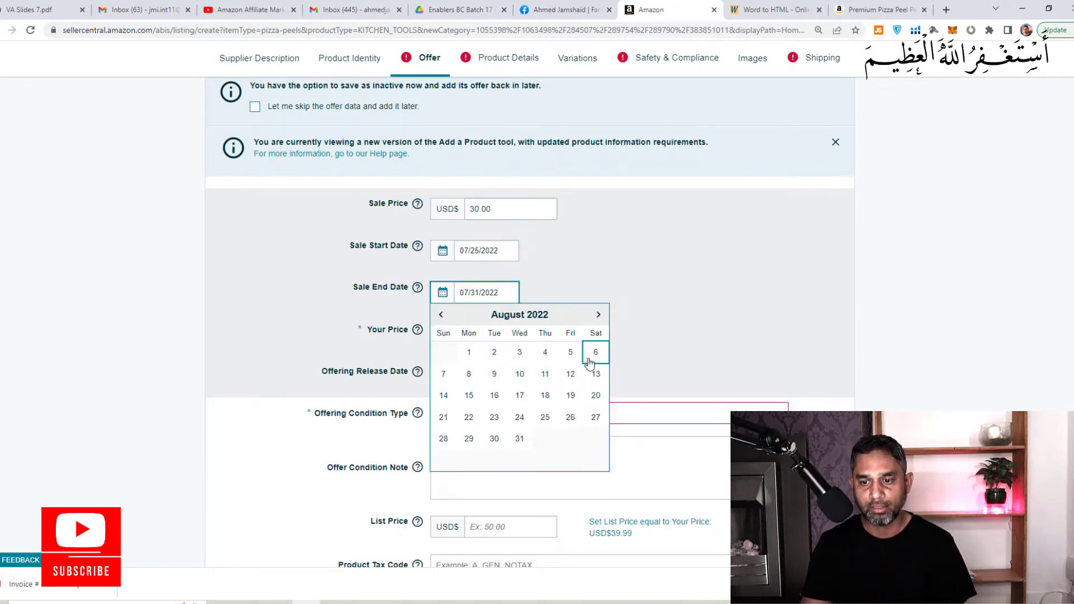
left_click(590, 354)
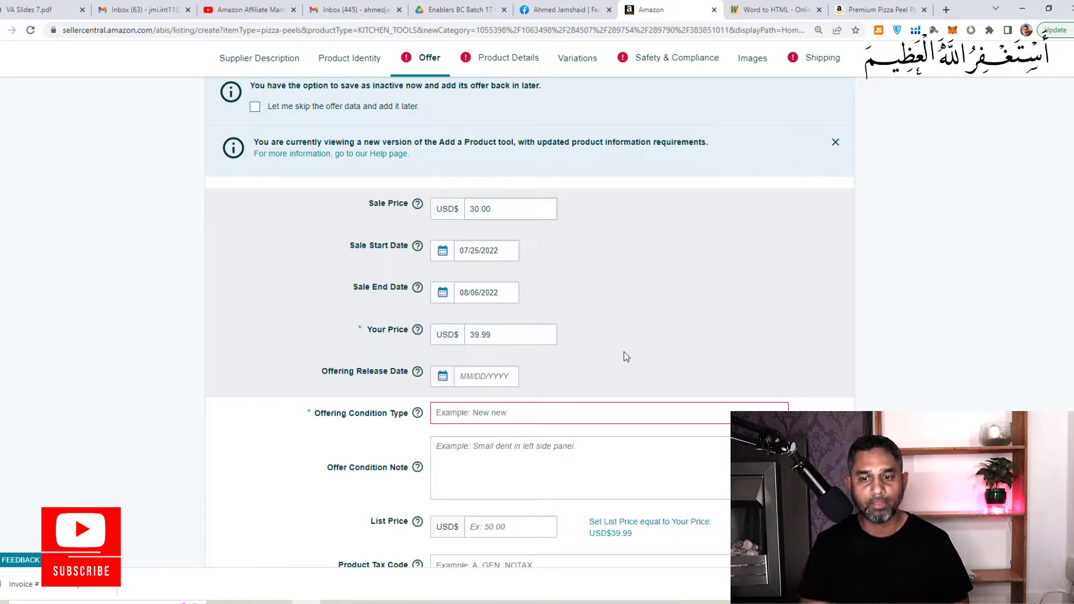
- Set the offering release date to 08/15/2022
left_click(507, 379)
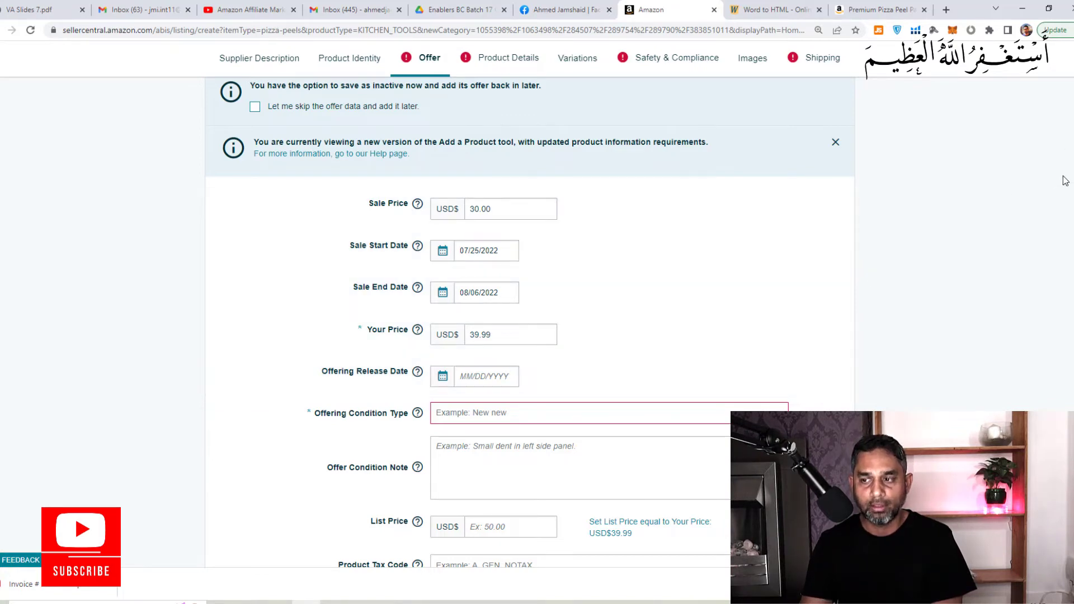
scroll(529, 323, "down", 2)
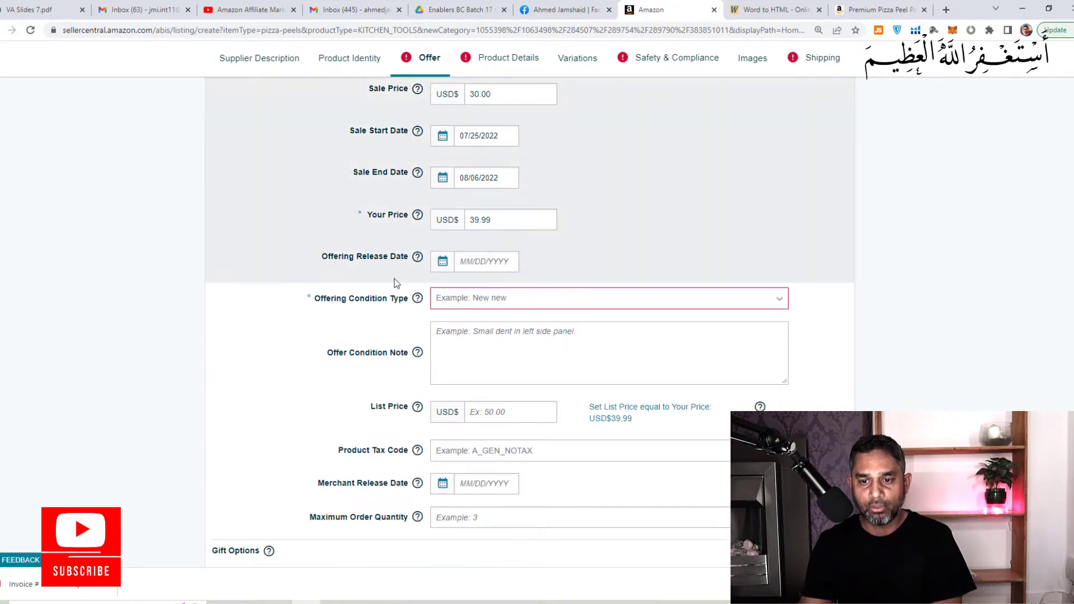
left_click(464, 265)
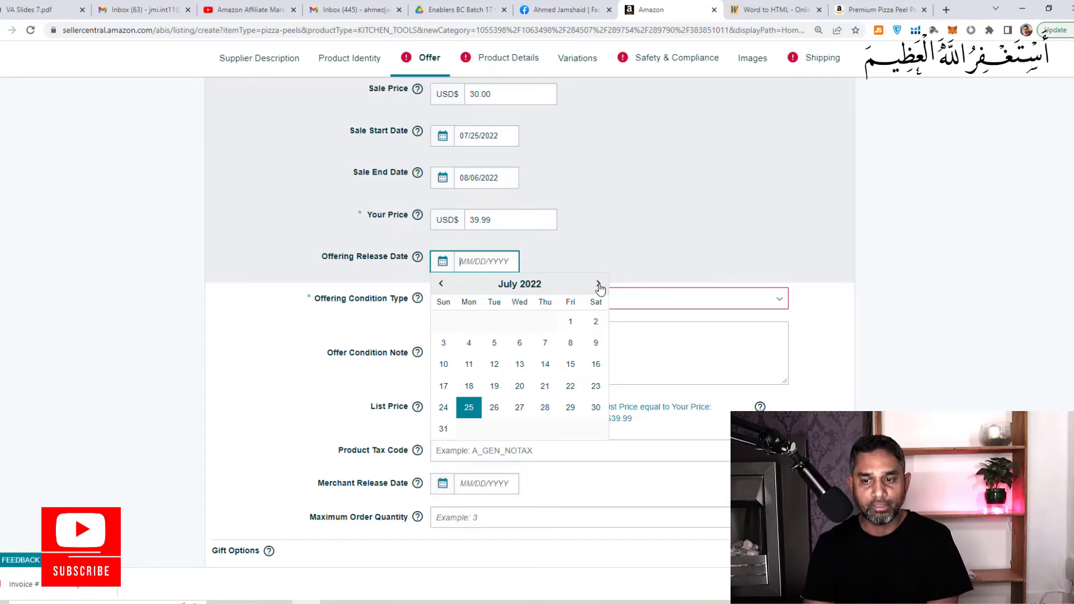
left_click(599, 283)
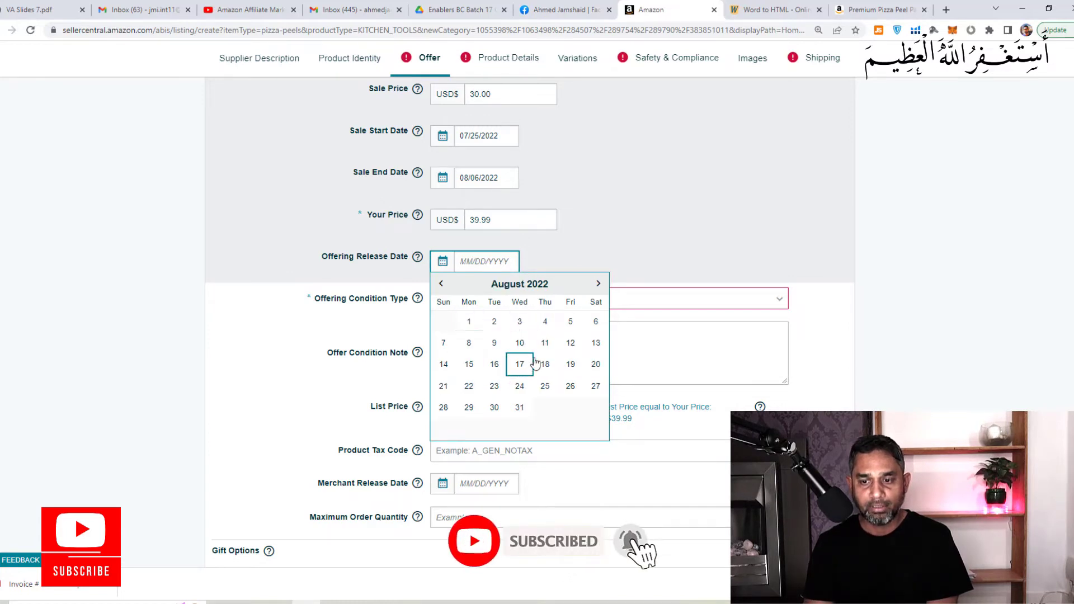
left_click(470, 369)
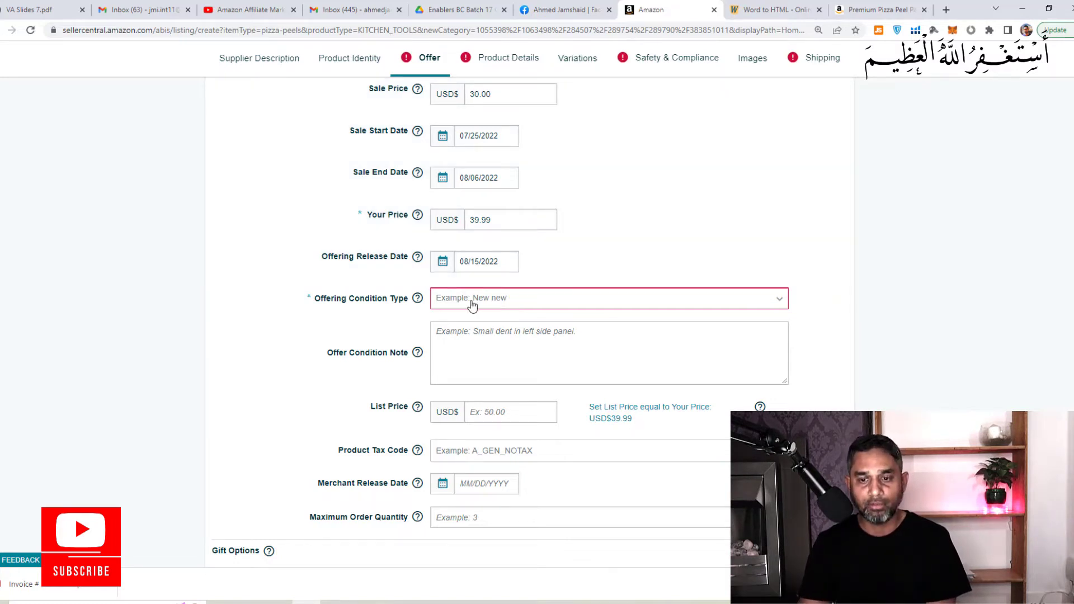
- Set the offering condition type to New and make the list price equal to Your Price, USD 39.99
left_click(472, 304)
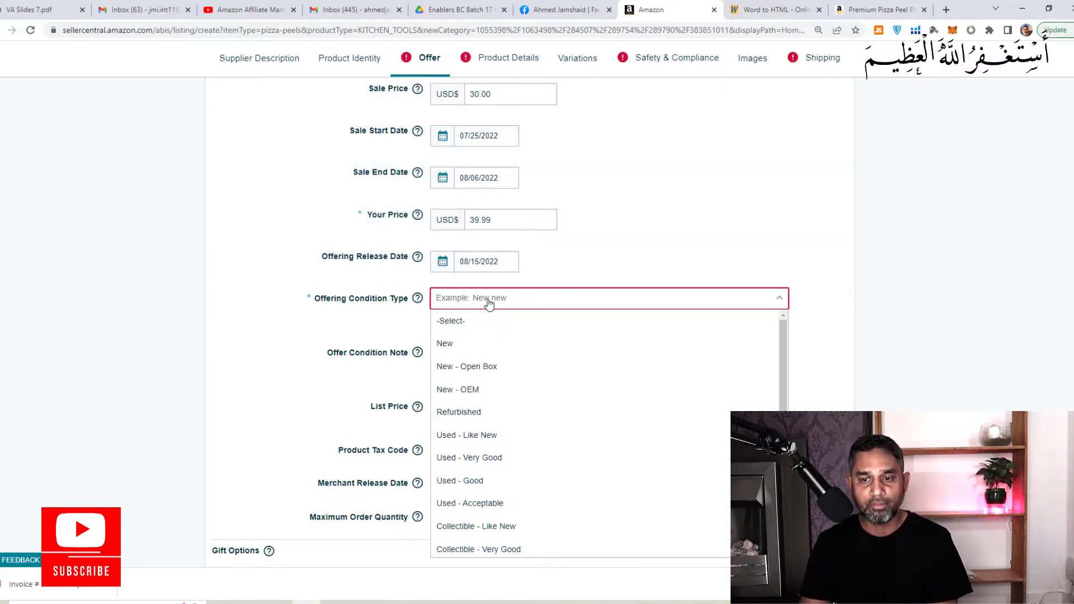
left_click(456, 345)
left_click(499, 343)
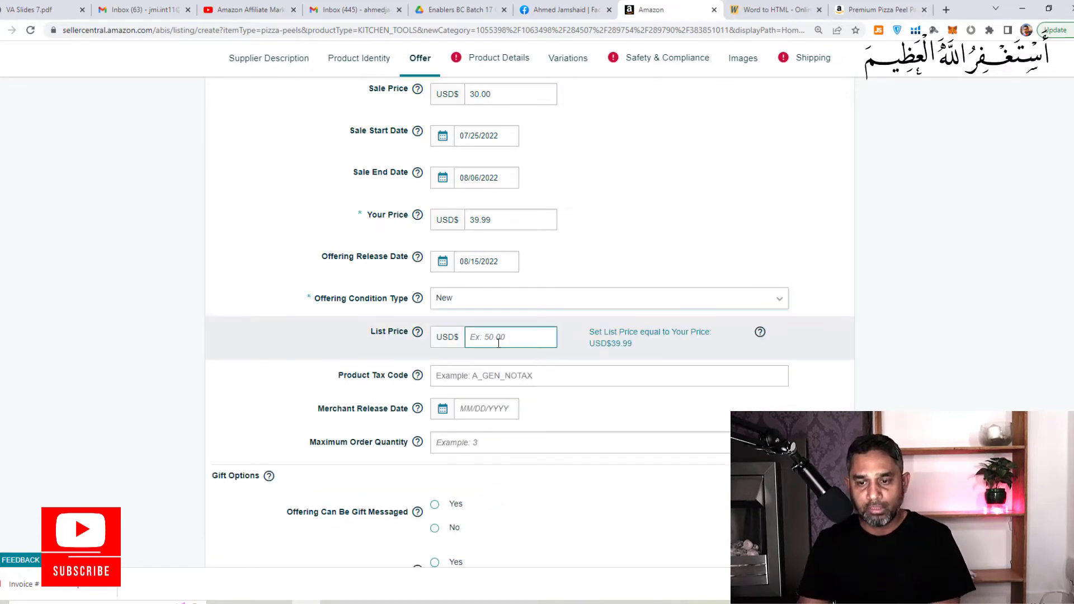
left_click(496, 220)
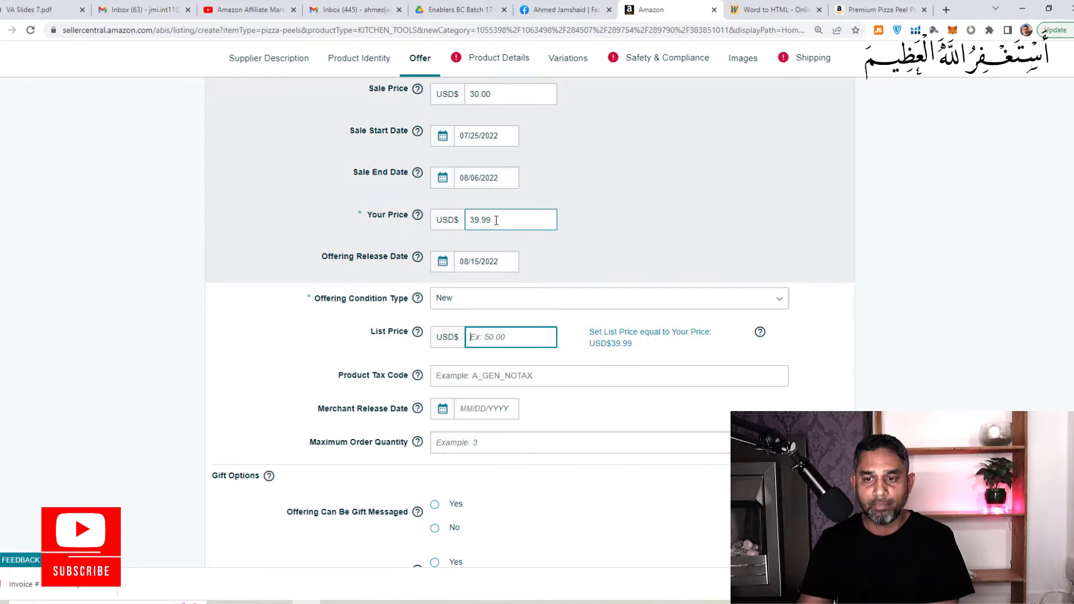
left_click(483, 343)
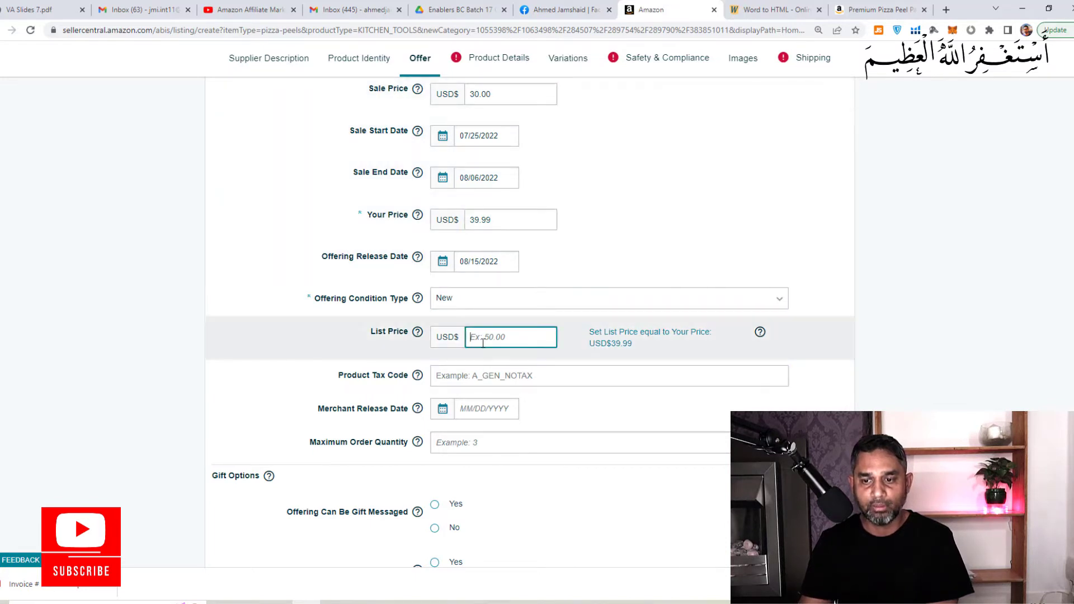
left_click(643, 337)
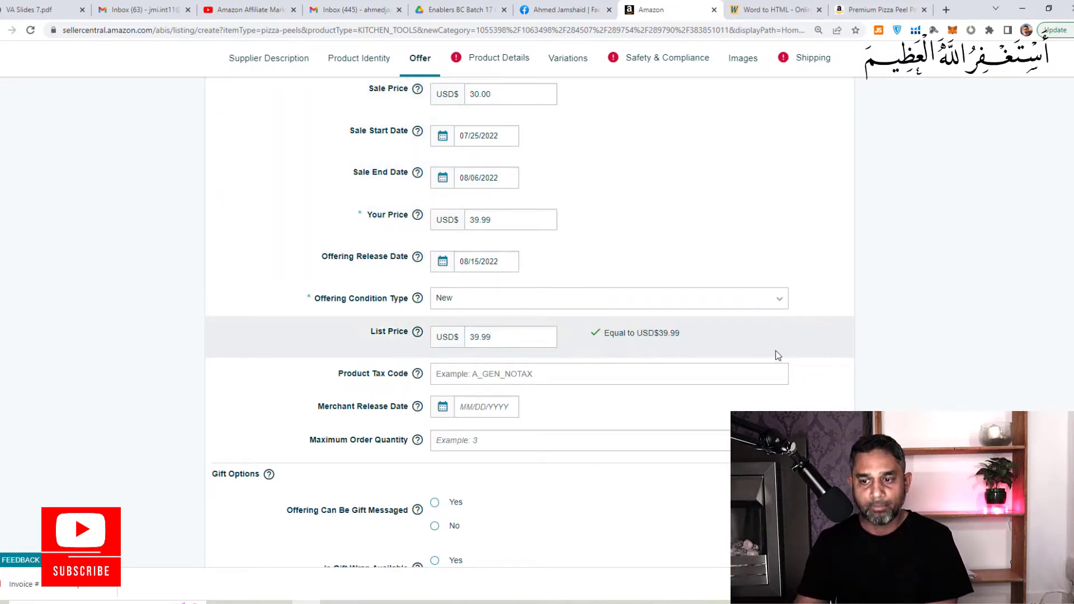
left_click(728, 407)
left_click(547, 384)
left_click(479, 414)
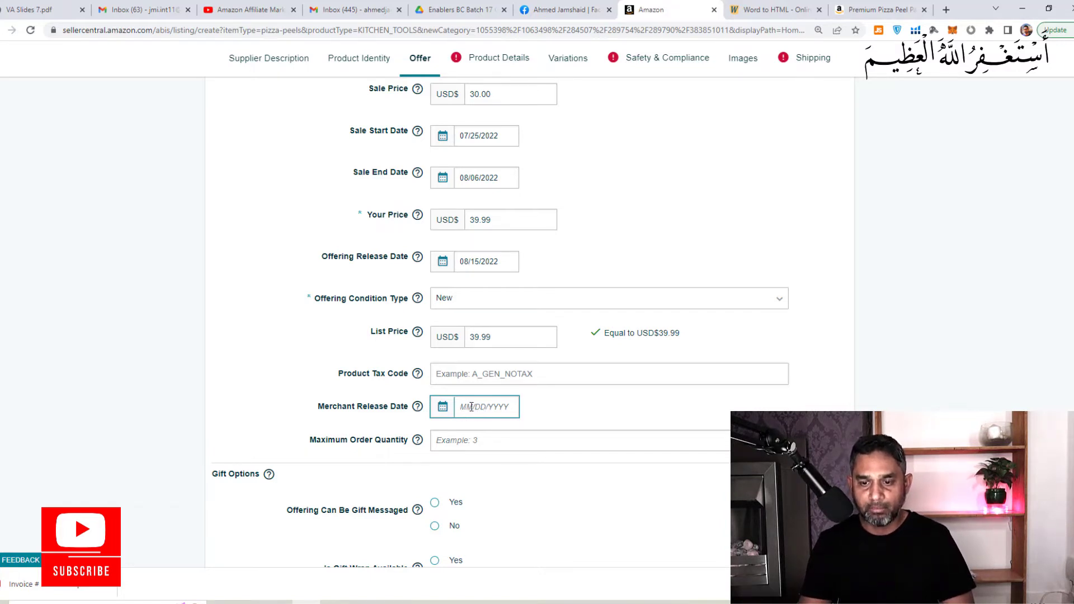
- Copy the offering release date, 08/15/2022, into the Merchant Release Date field
scroll(504, 307, "down", 2)
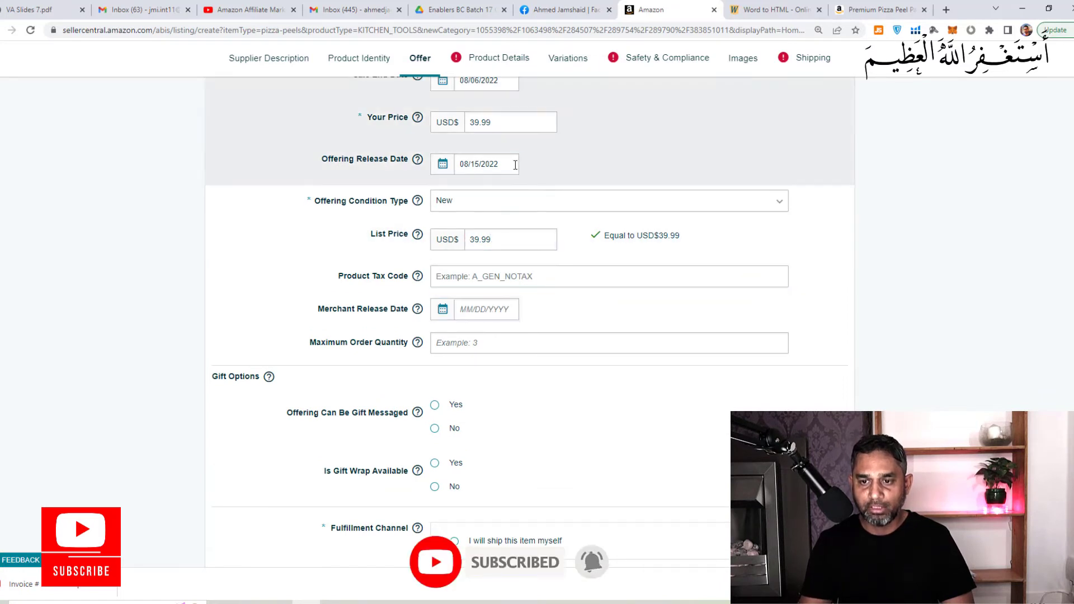
left_click(505, 163)
left_click(442, 164)
key("ctrl+c")
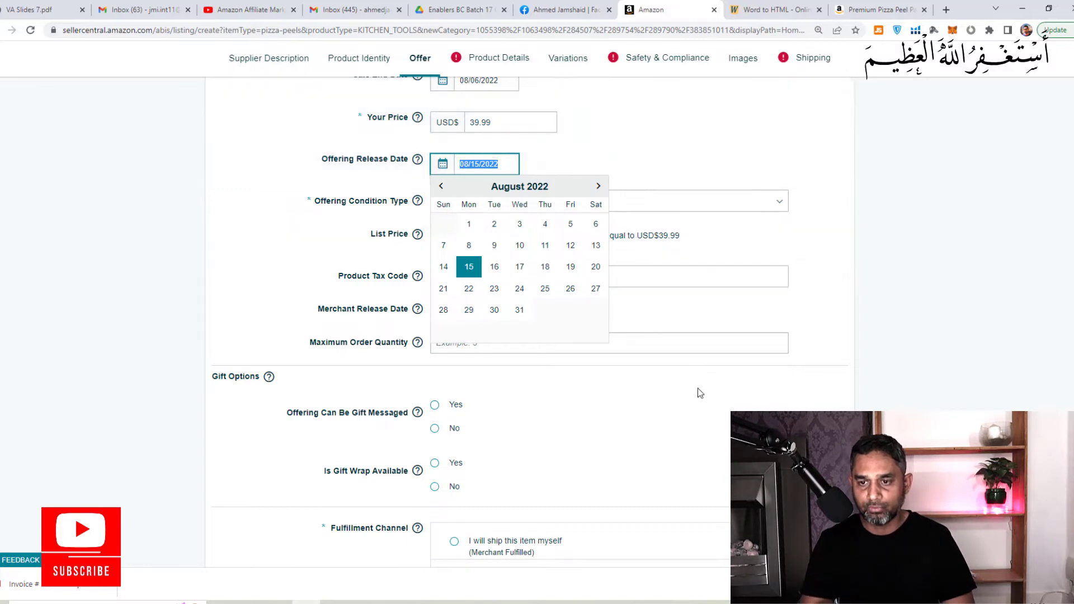
left_click(615, 344)
left_click(512, 309)
key("ctrl+v")
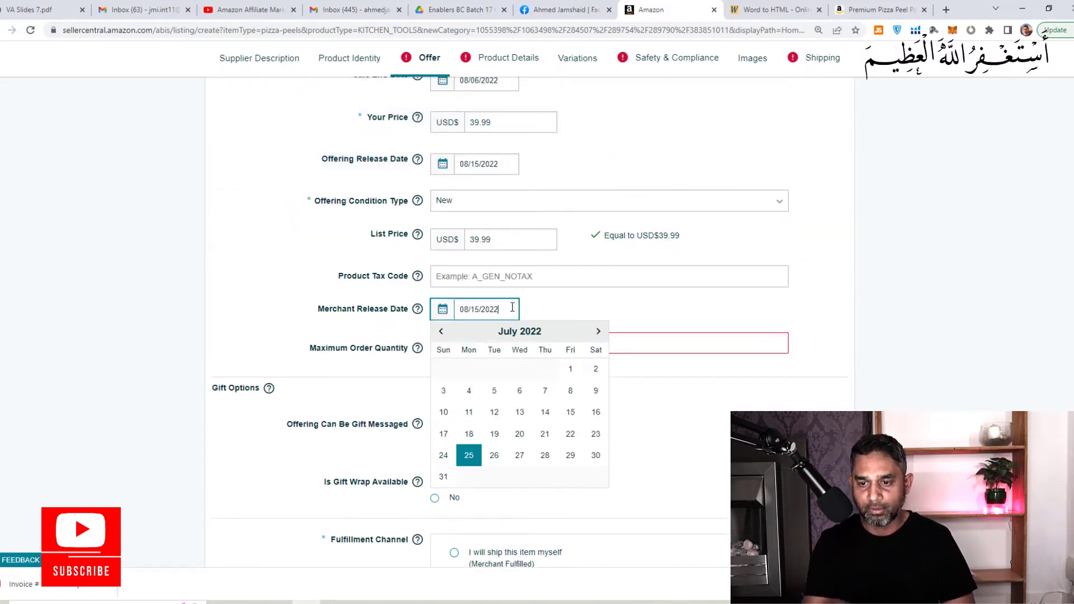
left_click(895, 324)
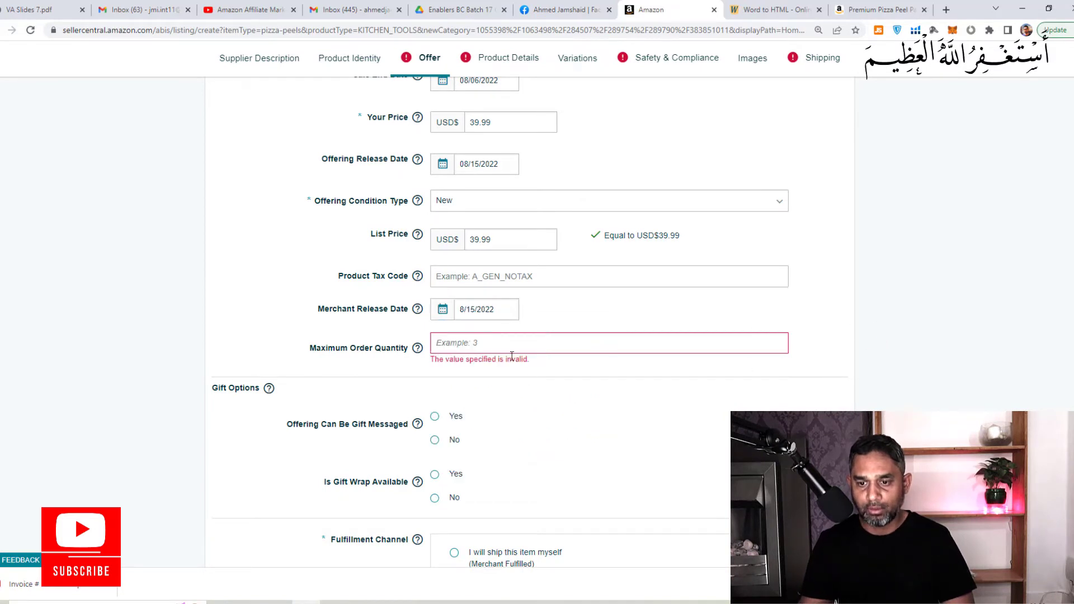
- Set the maximum order quantity for the offer to 4
left_click(493, 345)
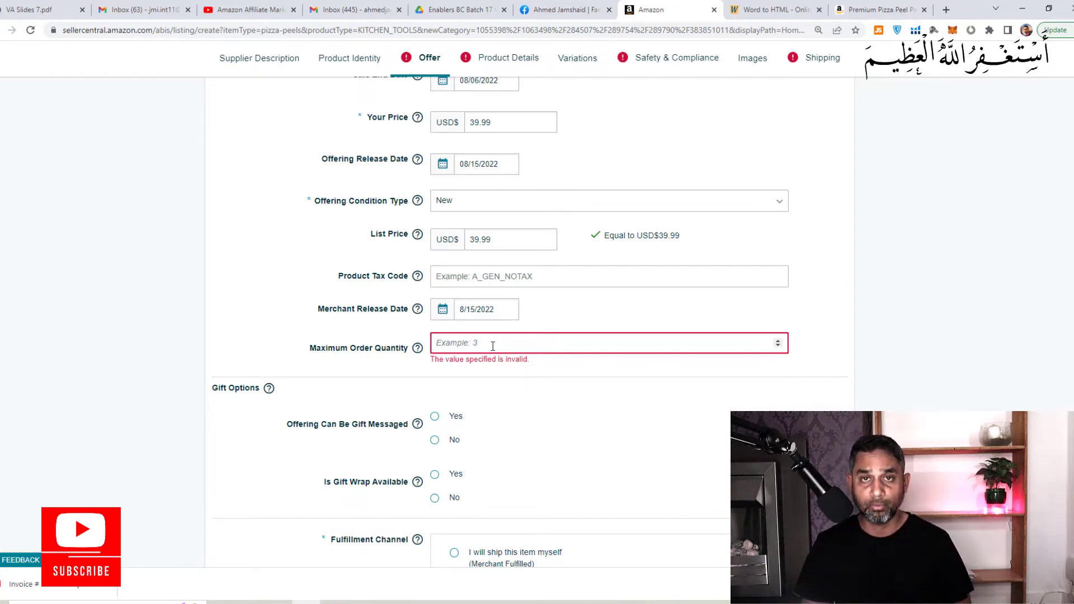
type("4")
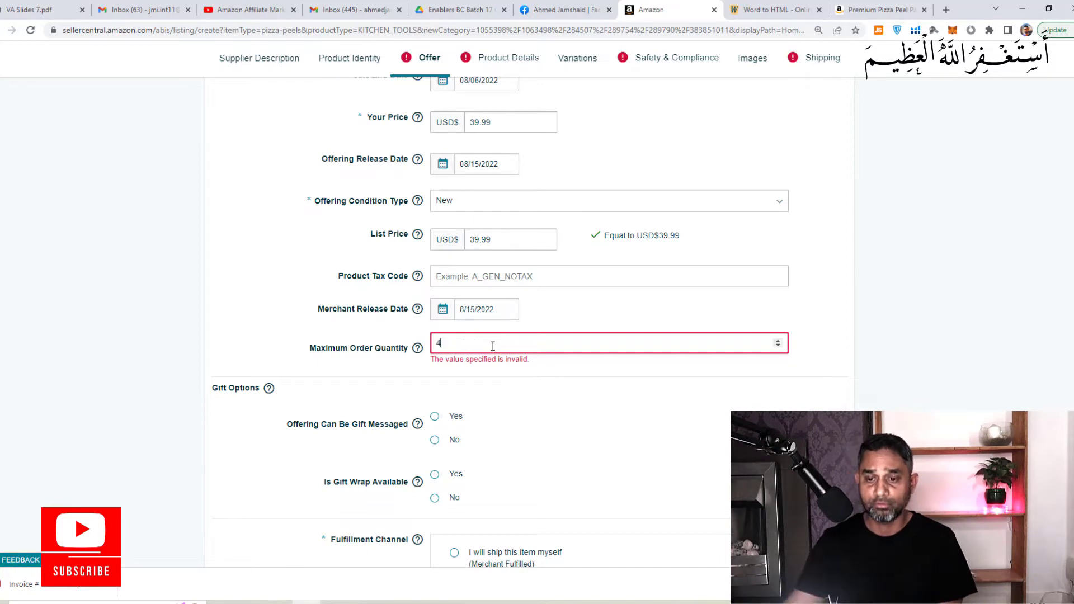
left_click(605, 381)
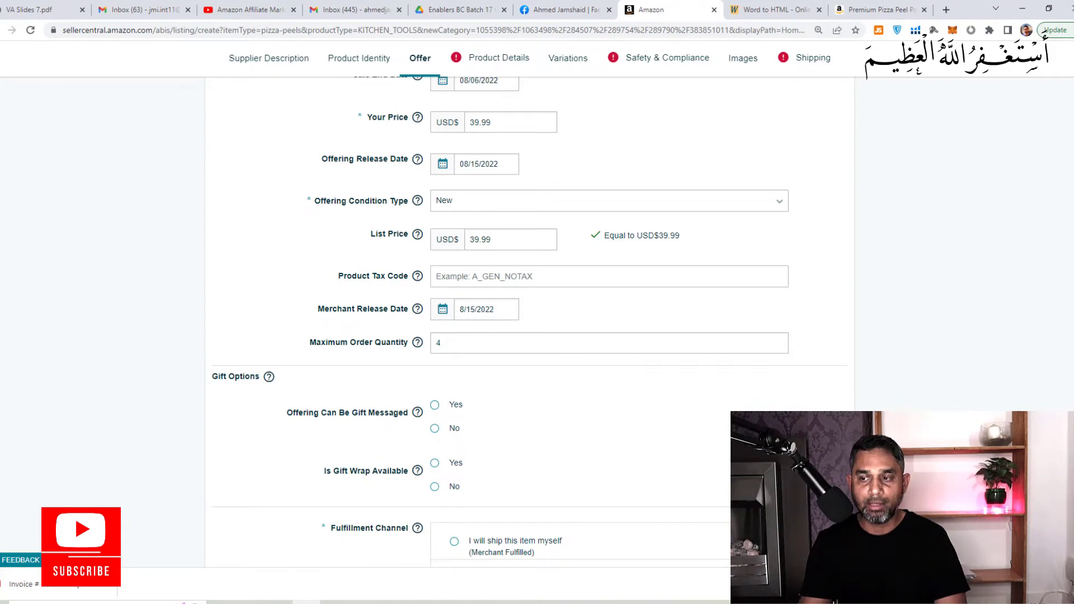
- Review the tax code, gift options and fulfillment channel of the offer, and open the Product Details section
left_click_drag(1072, 230, 1073, 274)
scroll(537, 335, "down", 2)
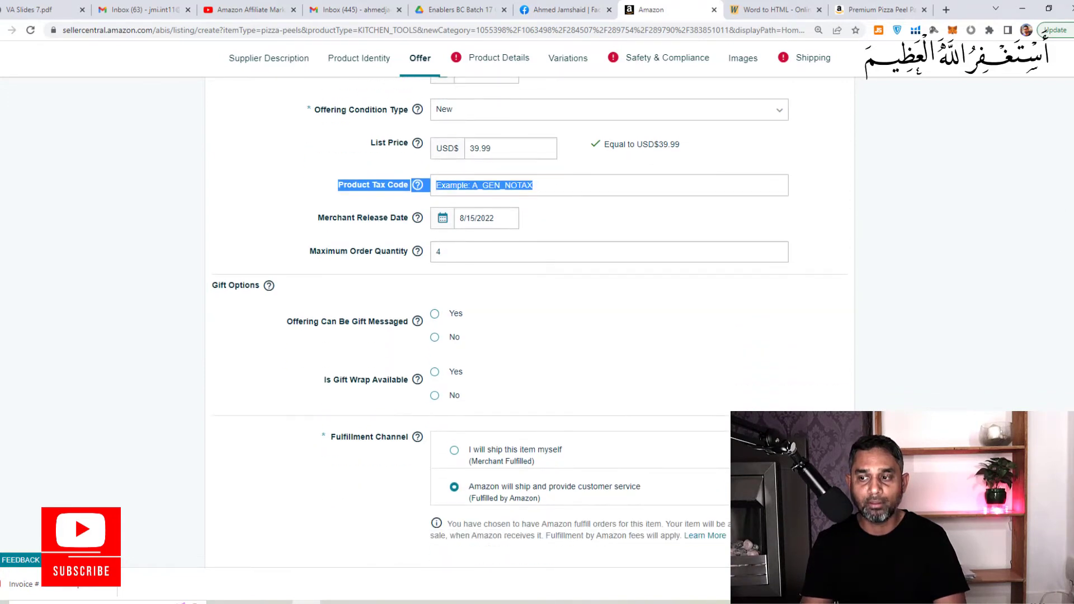
left_click(1073, 269)
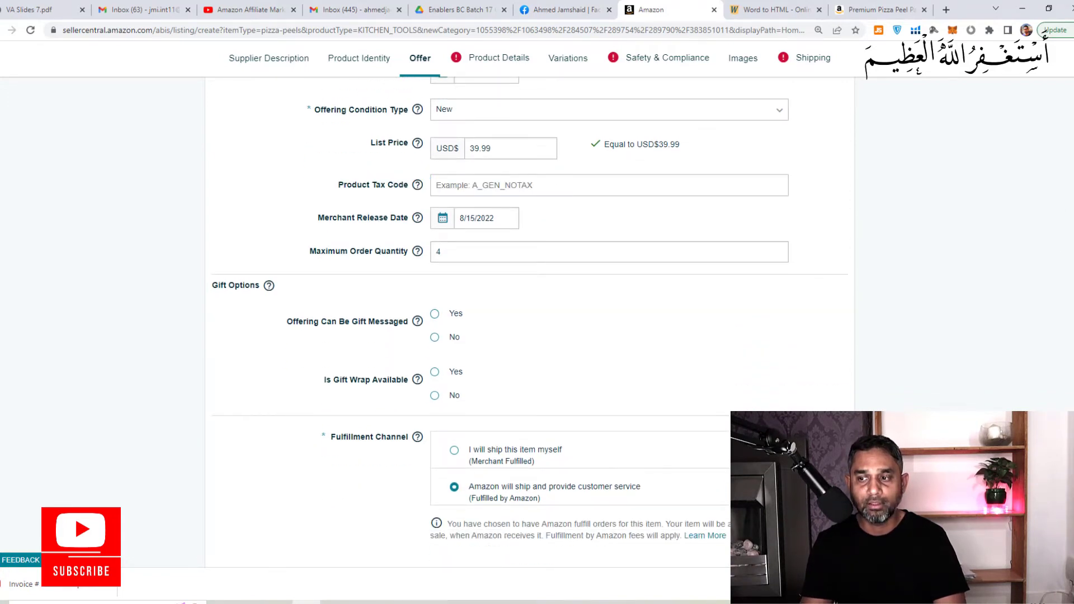
scroll(537, 335, "down", 3)
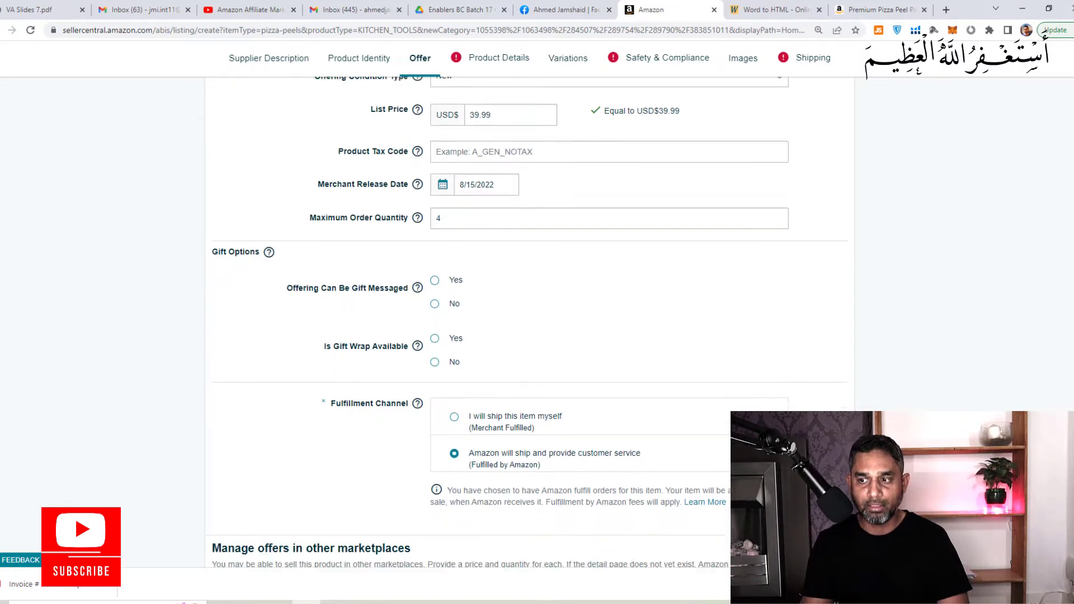
scroll(537, 336, "up", 3)
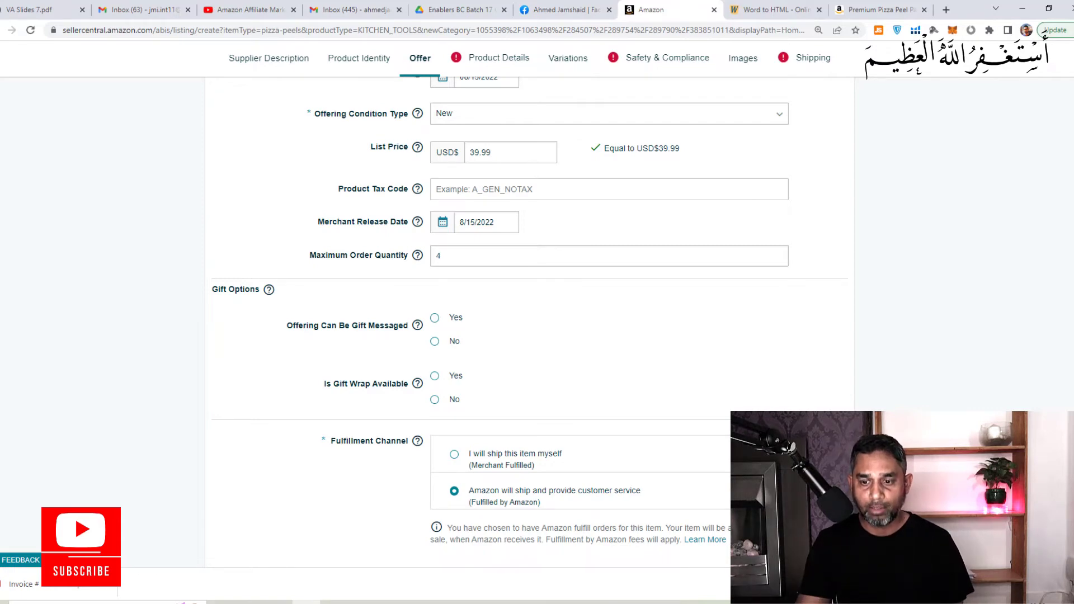
scroll(1062, 93, "down", 3)
scroll(1062, 94, "up", 10)
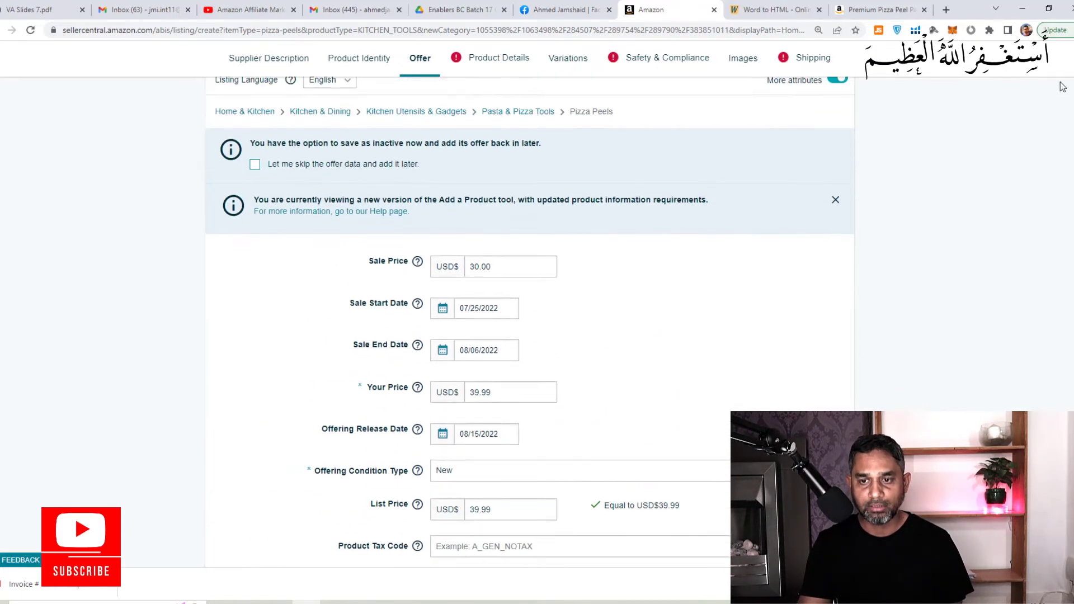
scroll(1063, 68, "up", 1)
left_click(497, 68)
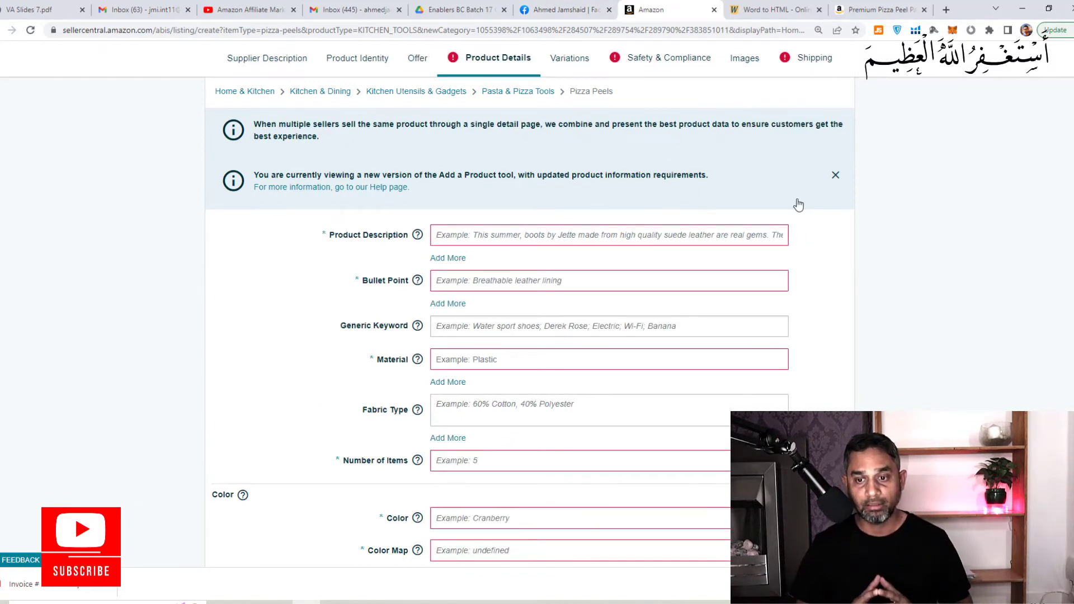
- Switch to the Premium Pizza Peel Paddle page on Amazon.co.uk and examine its About this item bullets and product attributes
left_click(882, 9)
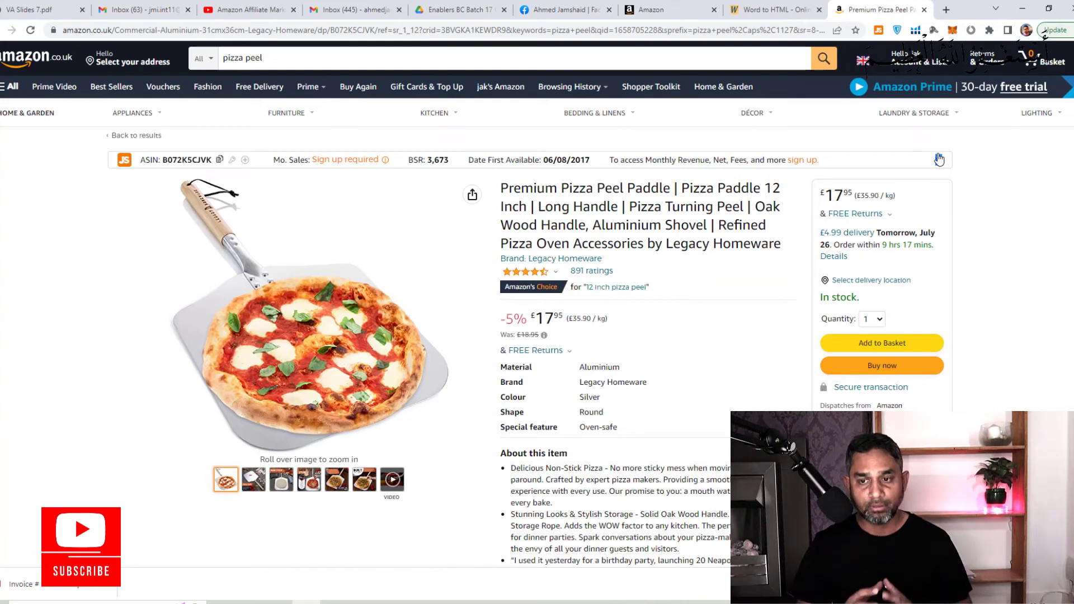
scroll(939, 159, "down", 2)
scroll(912, 103, "down", 1)
scroll(912, 103, "up", 1)
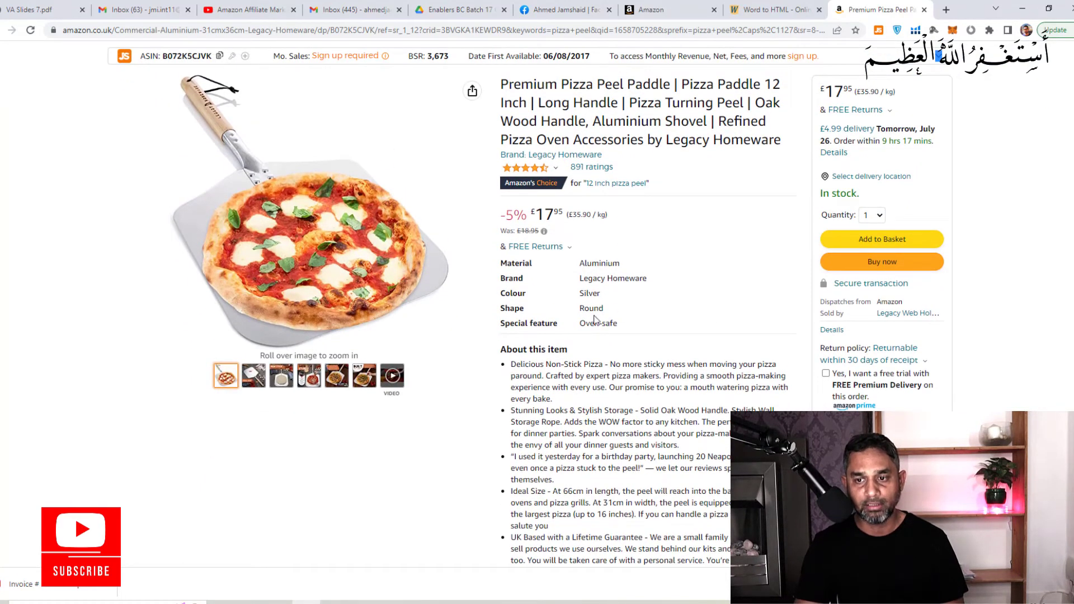
scroll(746, 180, "down", 3)
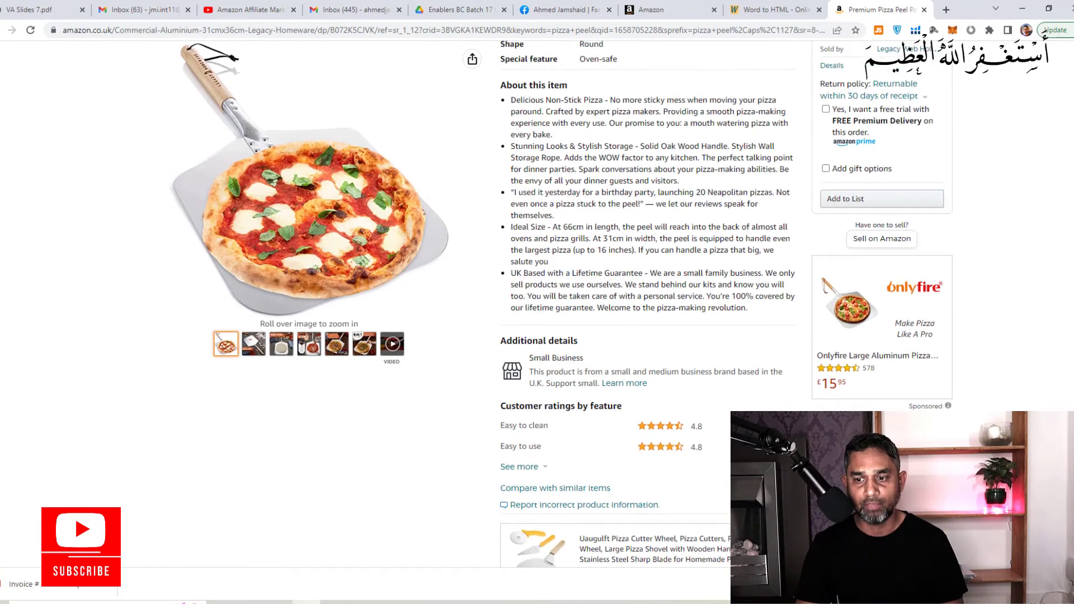
left_click_drag(513, 162, 753, 370)
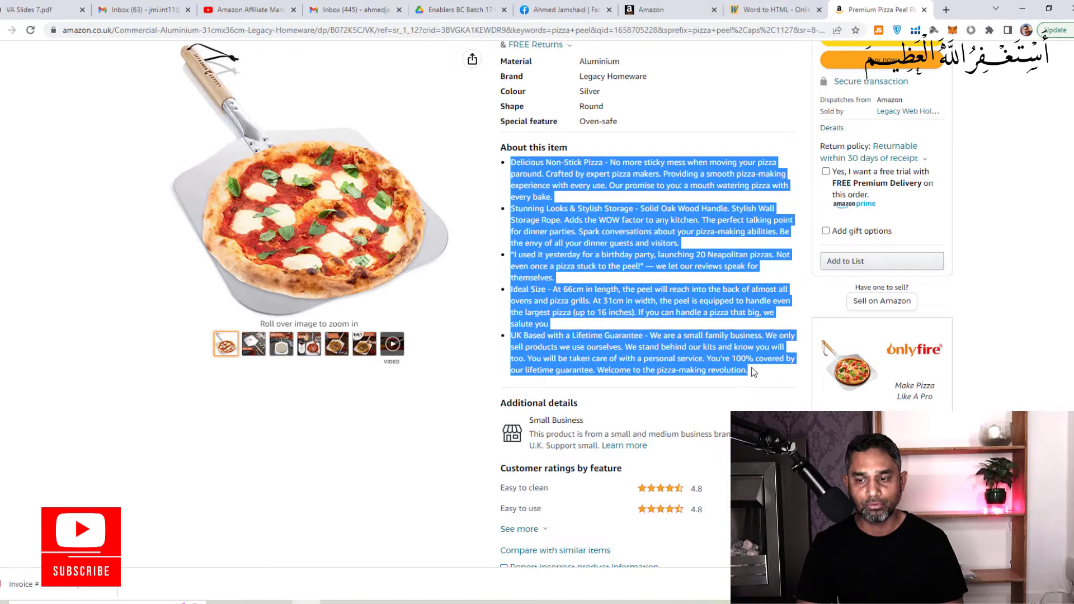
left_click(749, 328)
scroll(547, 185, "up", 1)
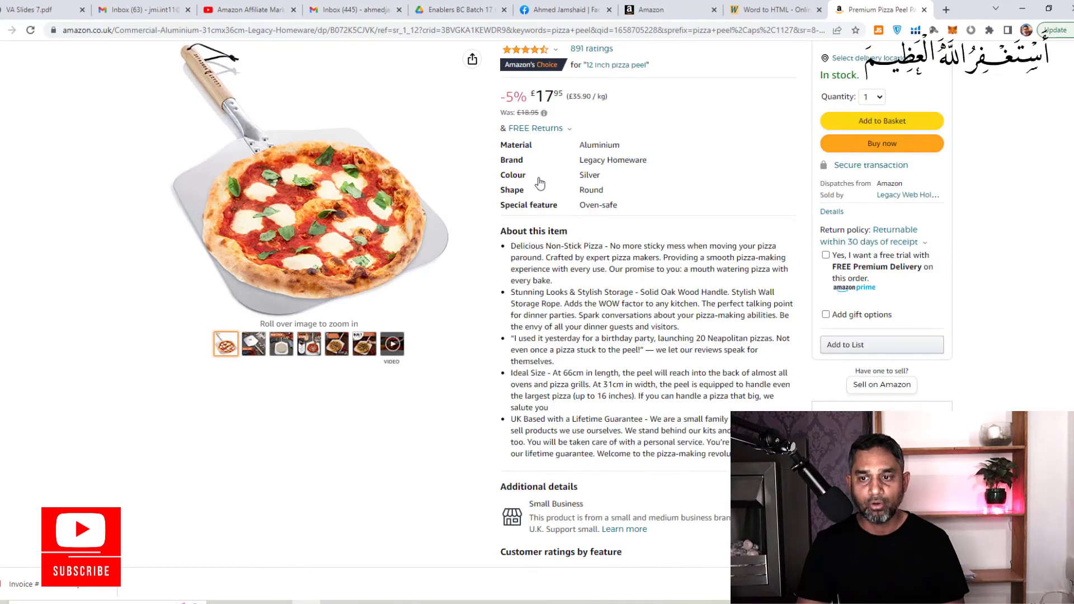
left_click_drag(499, 145, 612, 204)
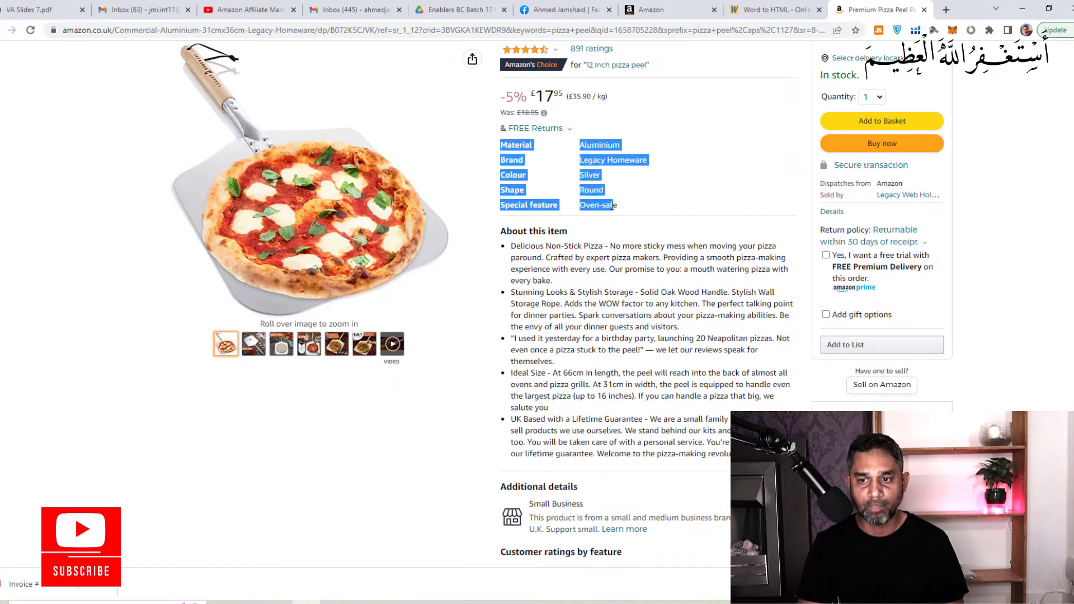
- Examine the reference listing's technical details, additional information and illustrated product description
scroll(530, 302, "down", 20)
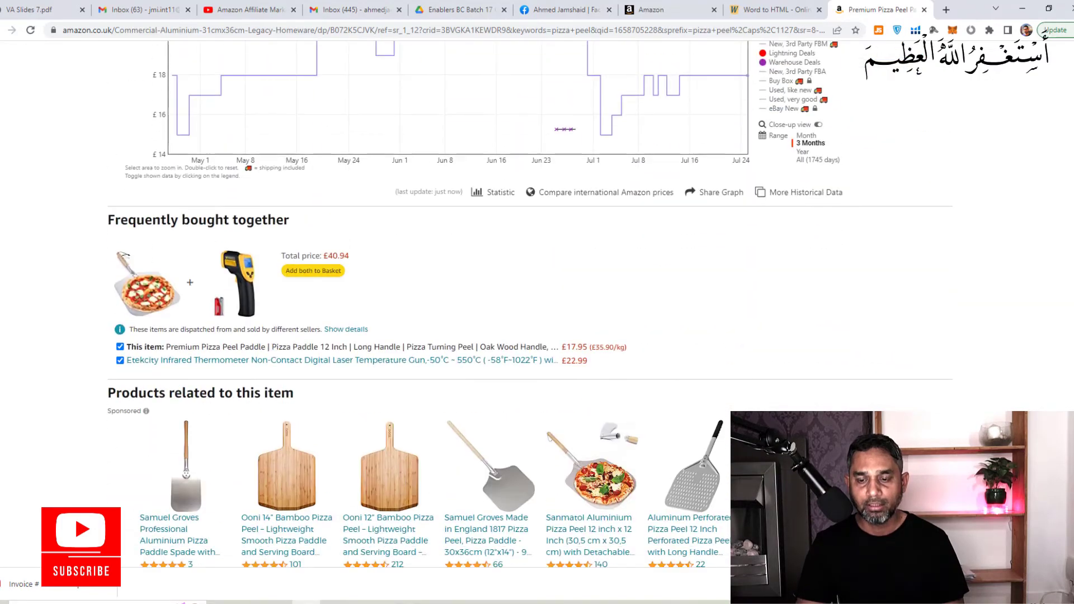
scroll(530, 302, "down", 15)
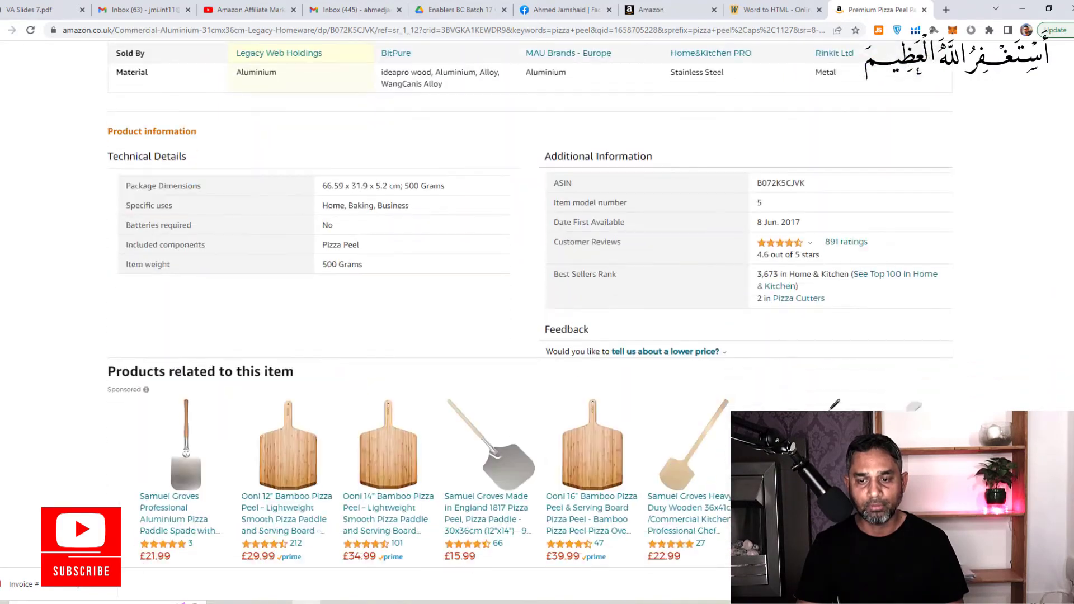
scroll(530, 302, "up", 1)
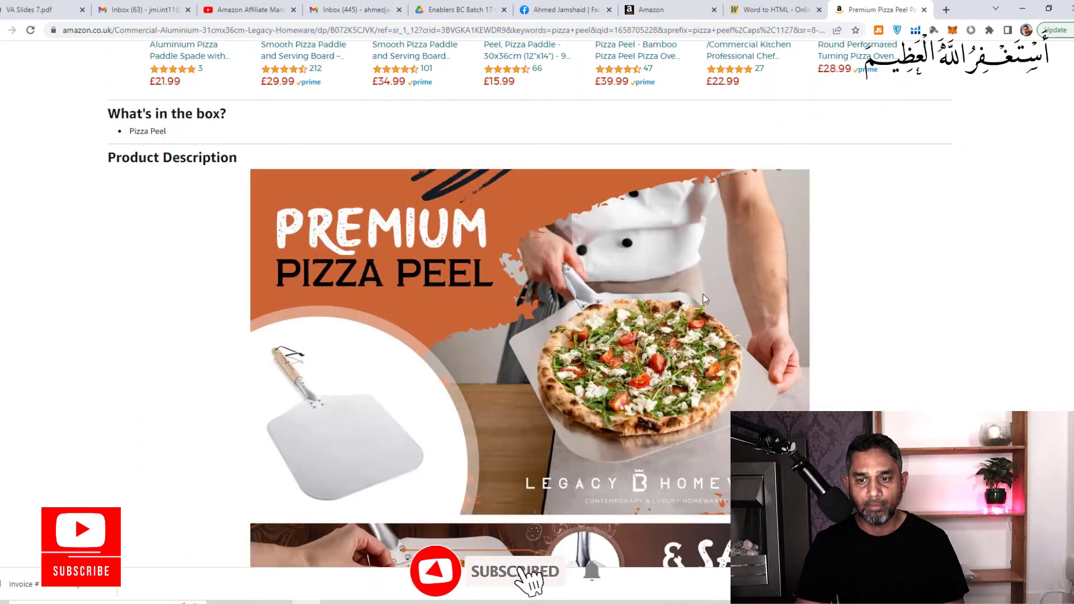
scroll(530, 302, "down", 3)
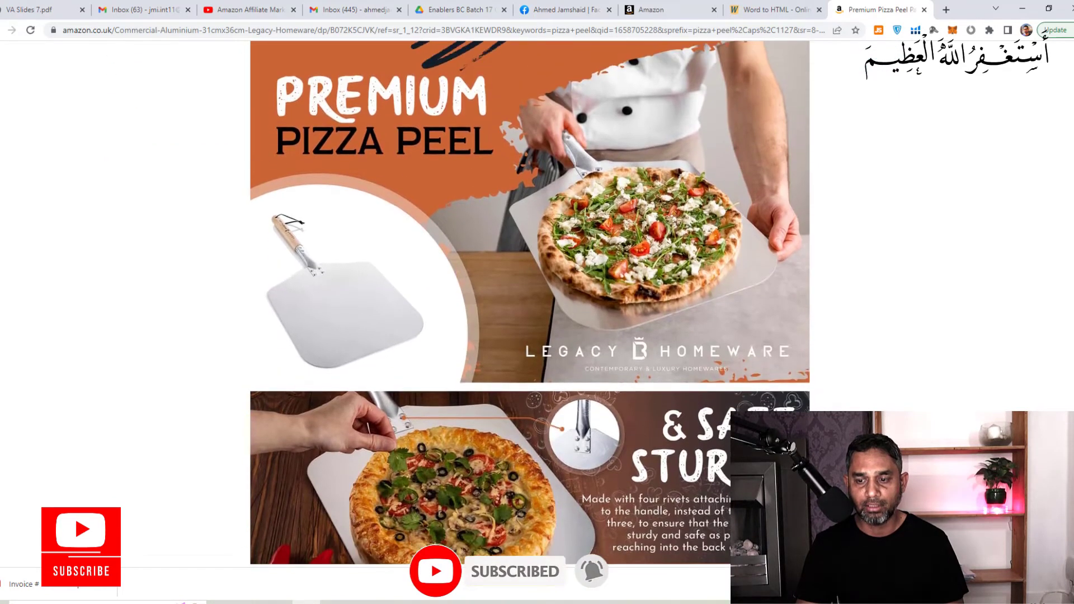
scroll(530, 302, "up", 3)
scroll(530, 302, "down", 1)
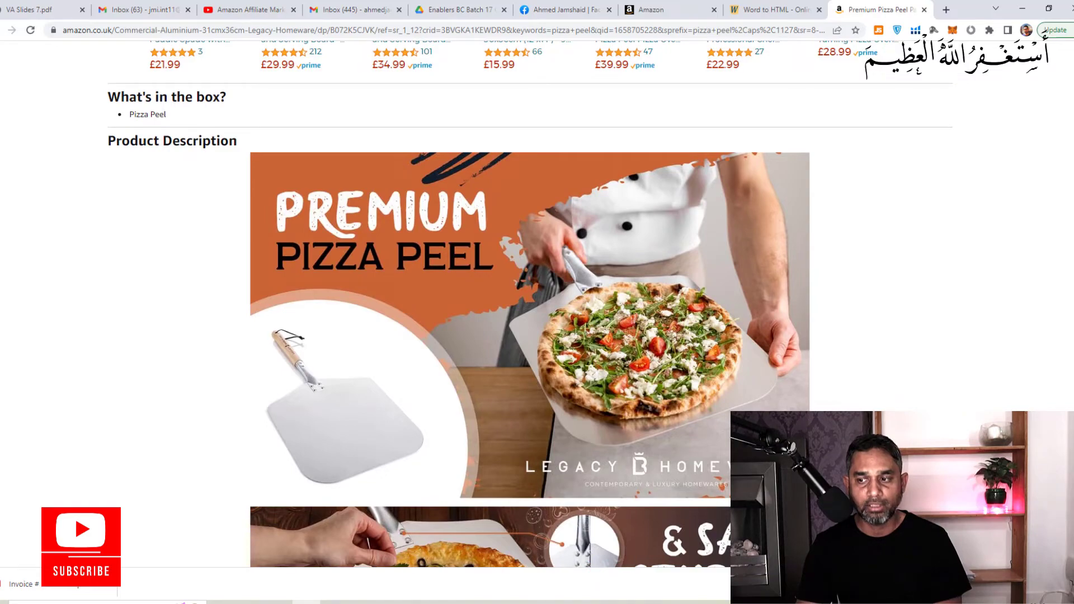
scroll(530, 302, "down", 10)
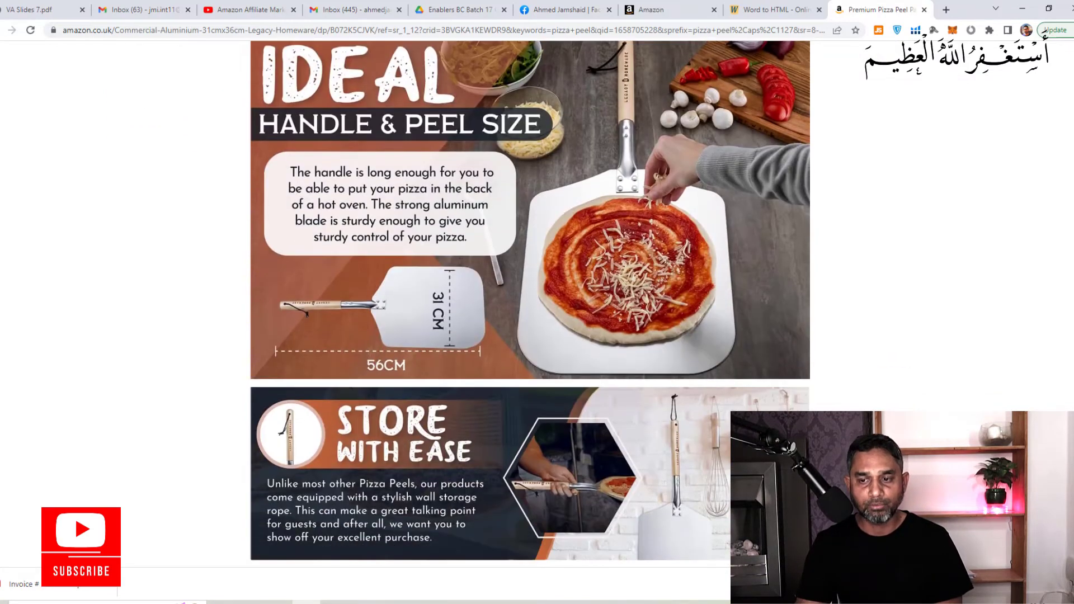
scroll(531, 302, "down", 12)
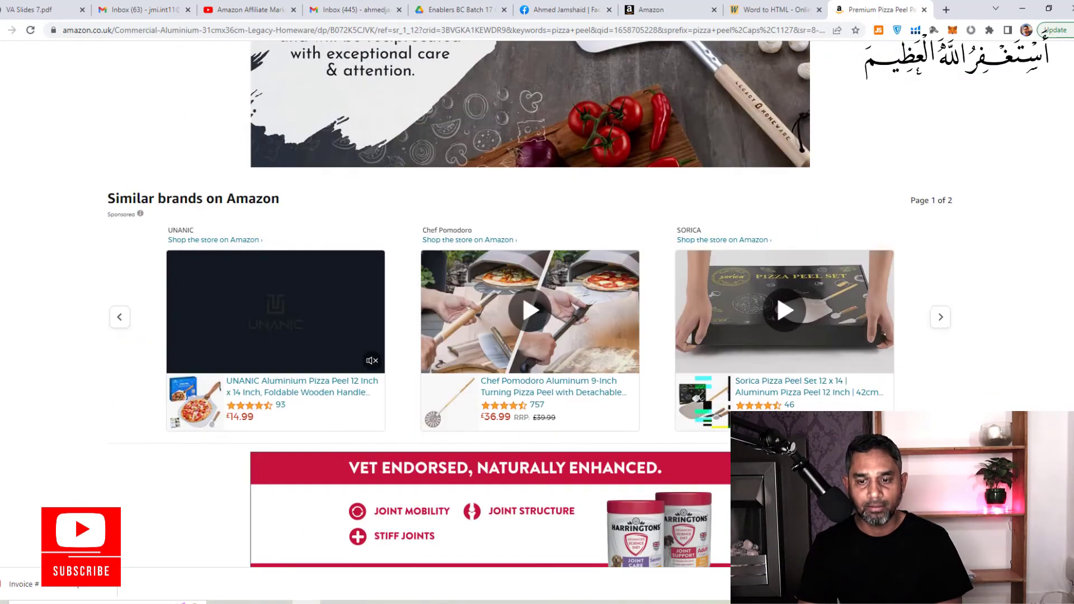
scroll(530, 302, "down", 5)
scroll(530, 302, "up", 20)
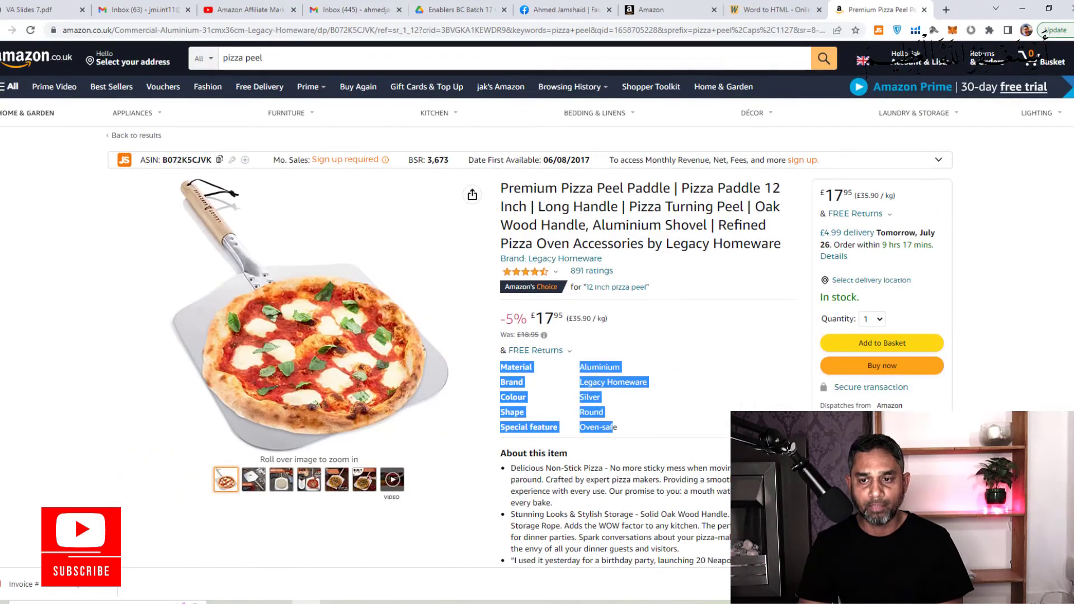
- Return to the Seller Central listing and paste the "Delicious Non-Stick Pizza" text into both the Product Description and Bullet Point fields
left_click(651, 6)
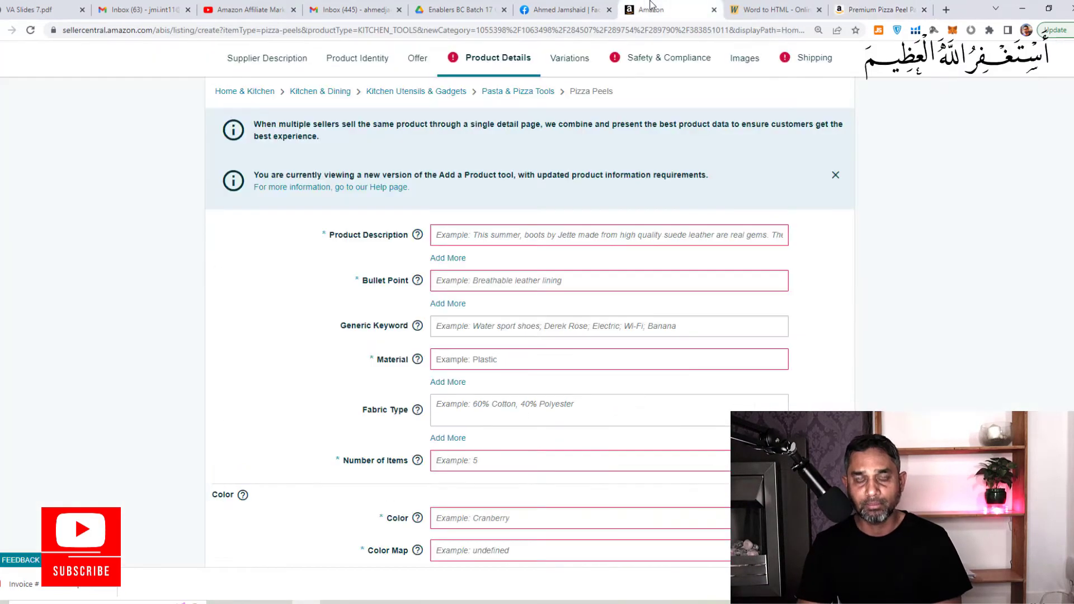
left_click(524, 235)
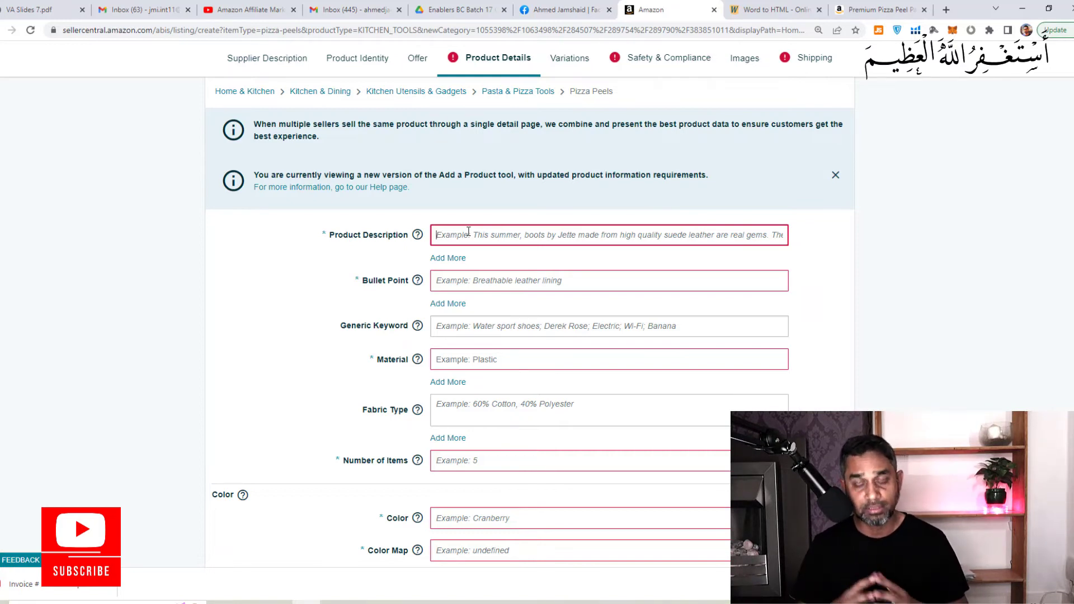
key("ctrl+v")
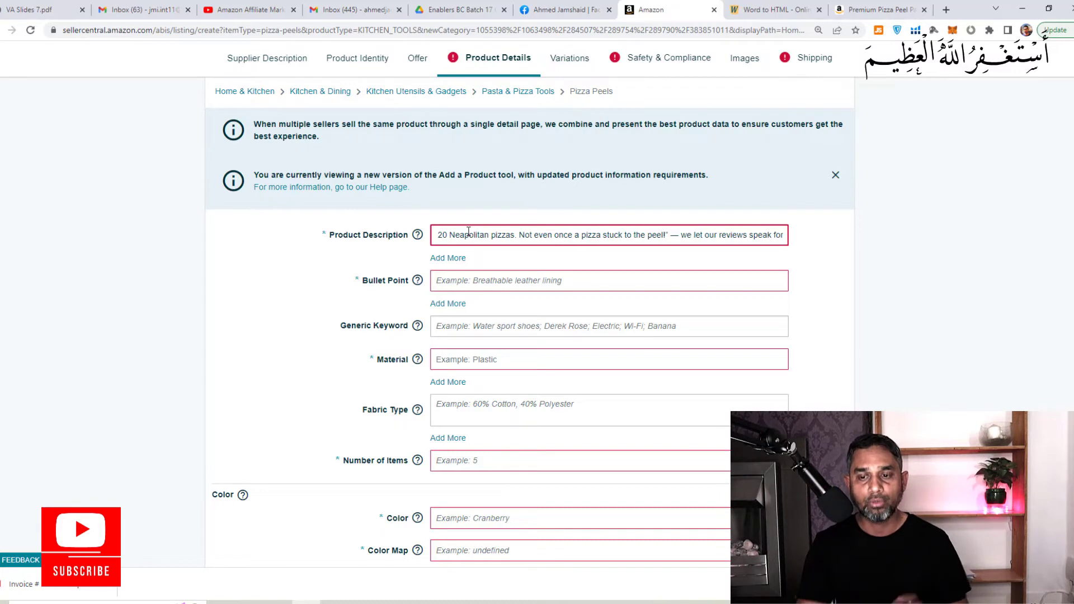
left_click(492, 280)
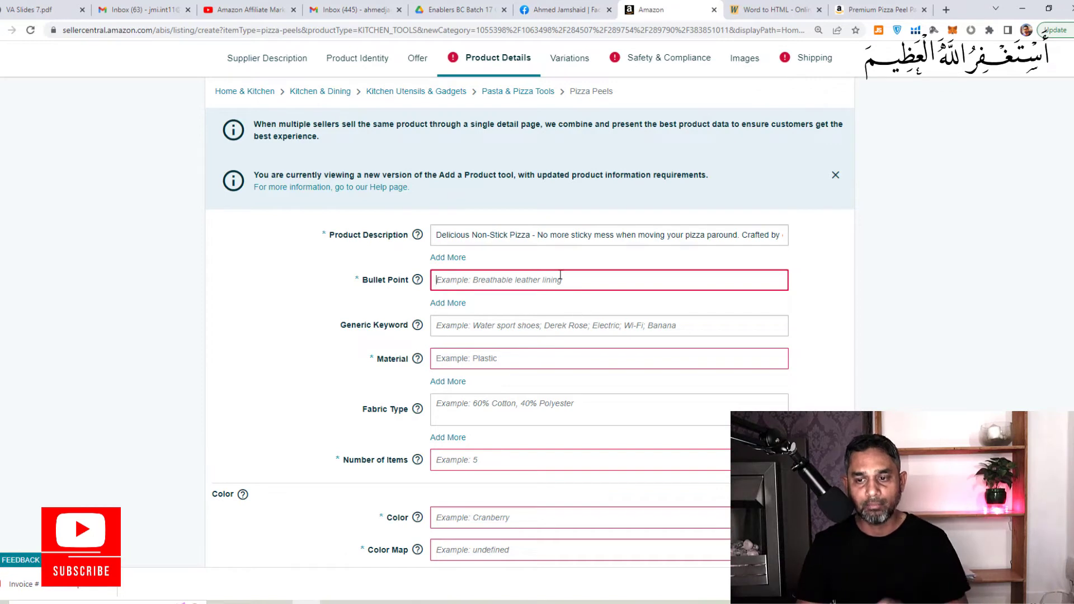
key("ctrl+v")
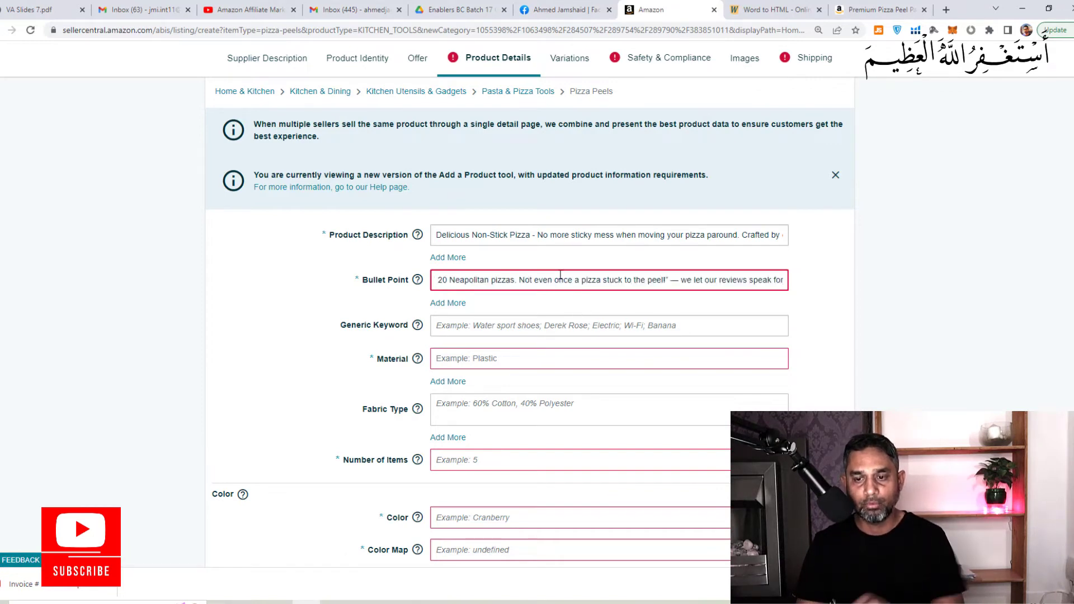
left_click(535, 321)
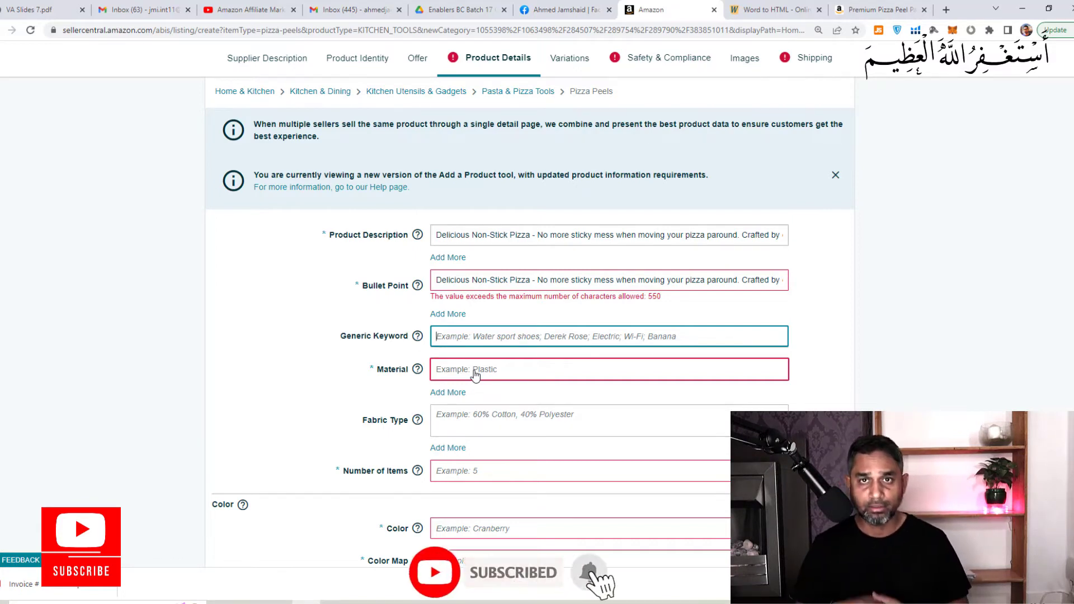
- Search the material suggestions for "steel" and set the product's material to Stainless Steel
left_click(474, 373)
type("steel")
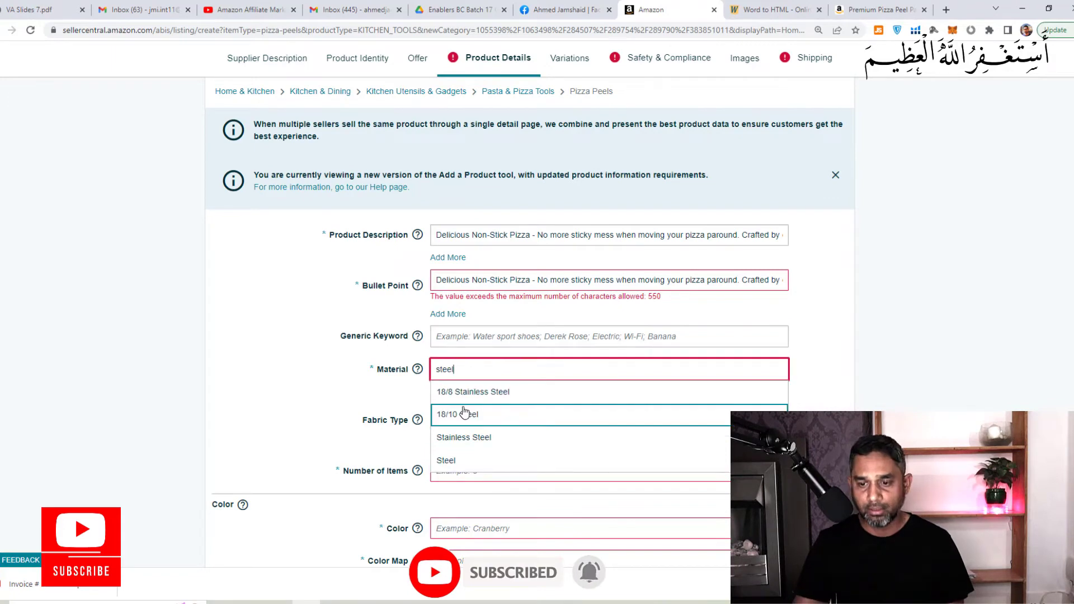
left_click(472, 437)
left_click(860, 401)
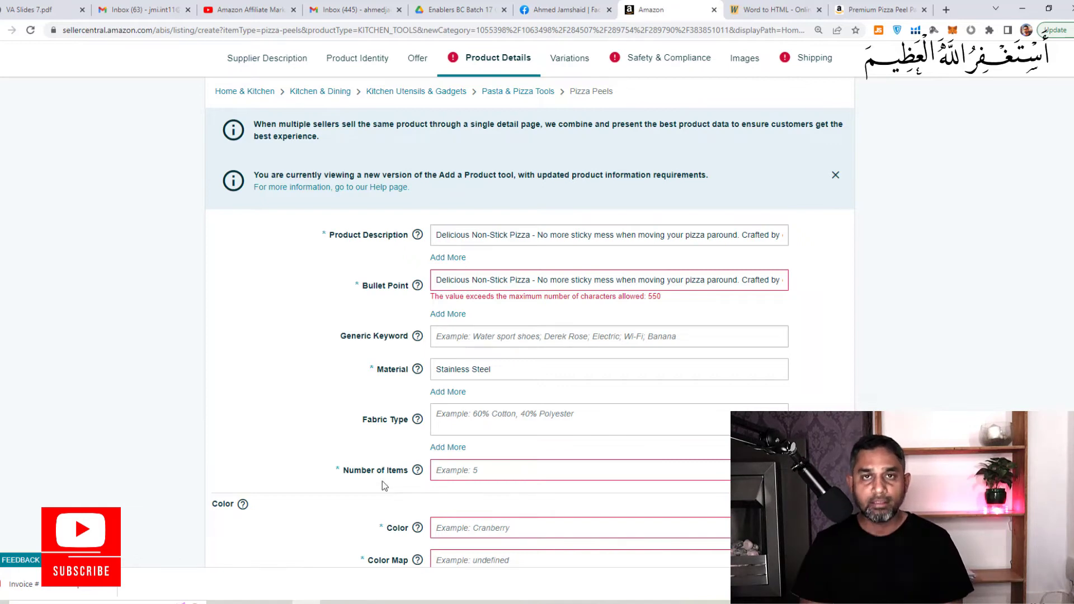
- Set the product's number of items to 1
left_click(451, 476)
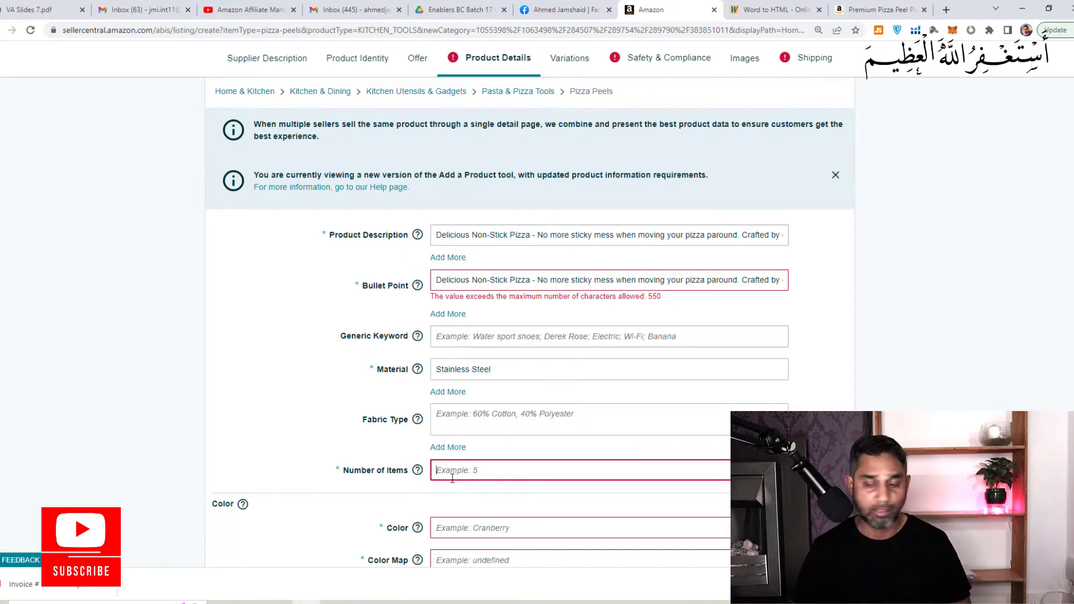
type("1")
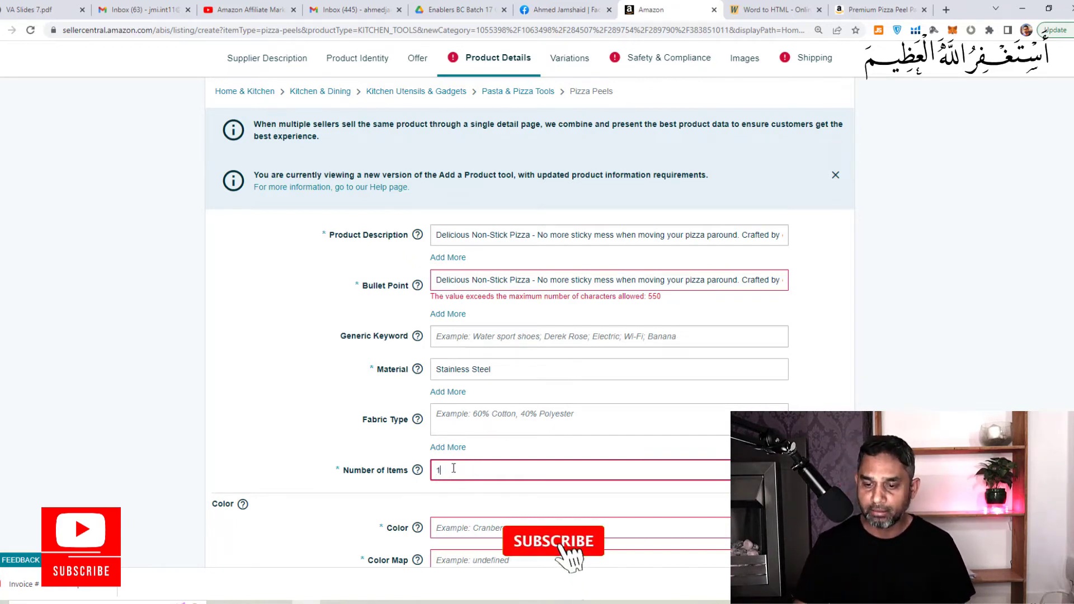
left_click(367, 493)
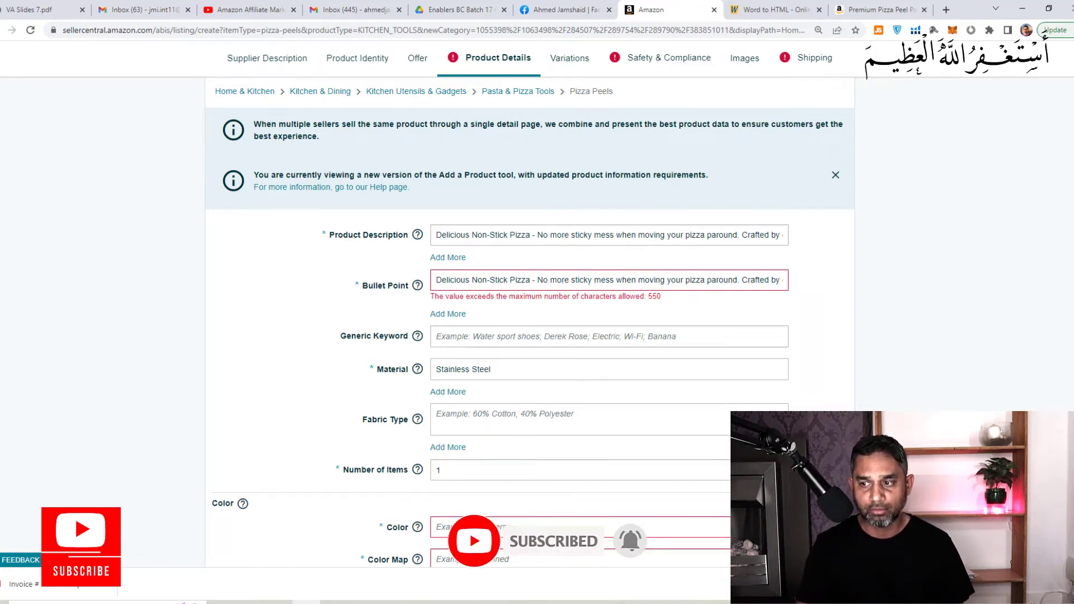
- Set the product's color to silver and its color map to Silver
scroll(586, 347, "down", 3)
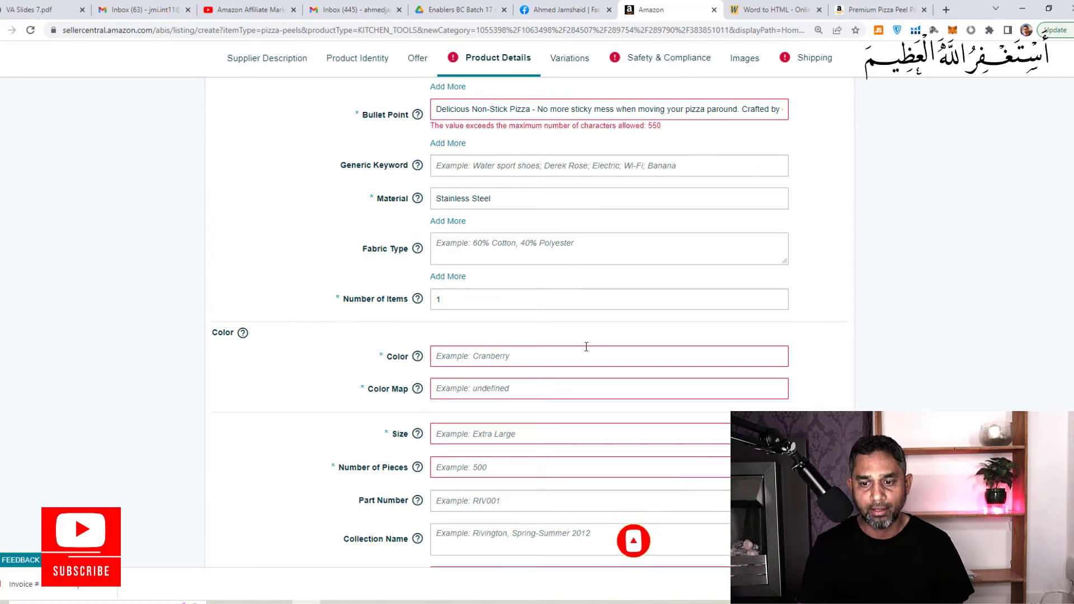
left_click(513, 361)
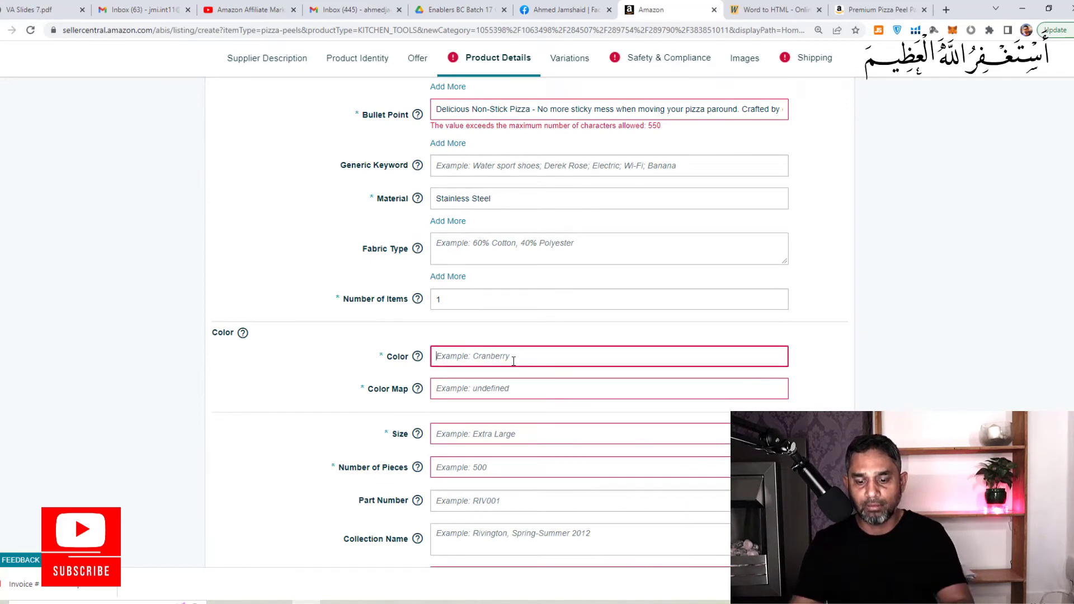
type("silver")
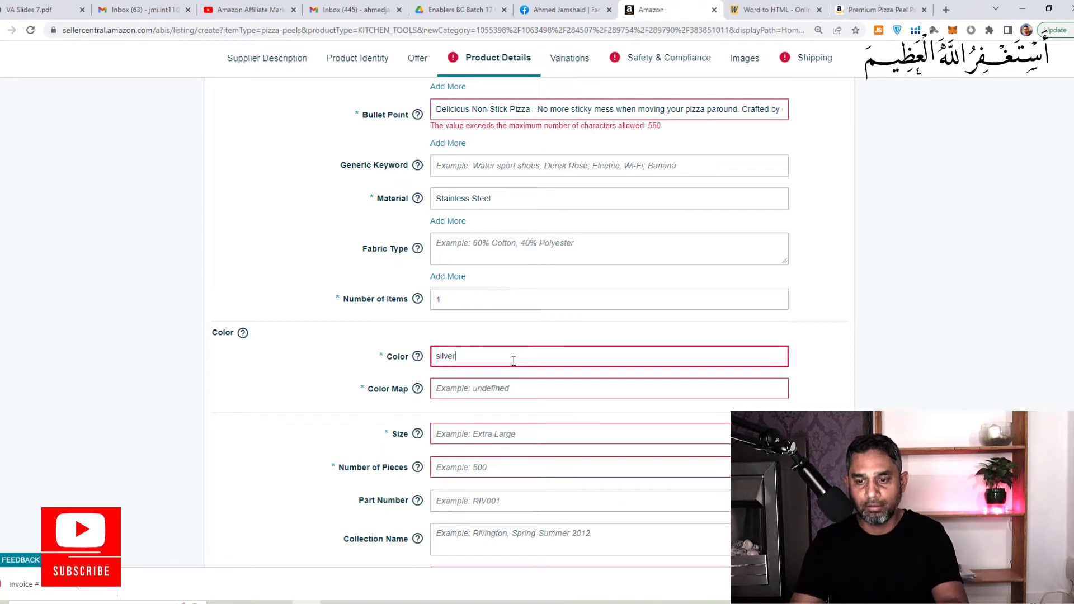
left_click(487, 387)
type("Silver")
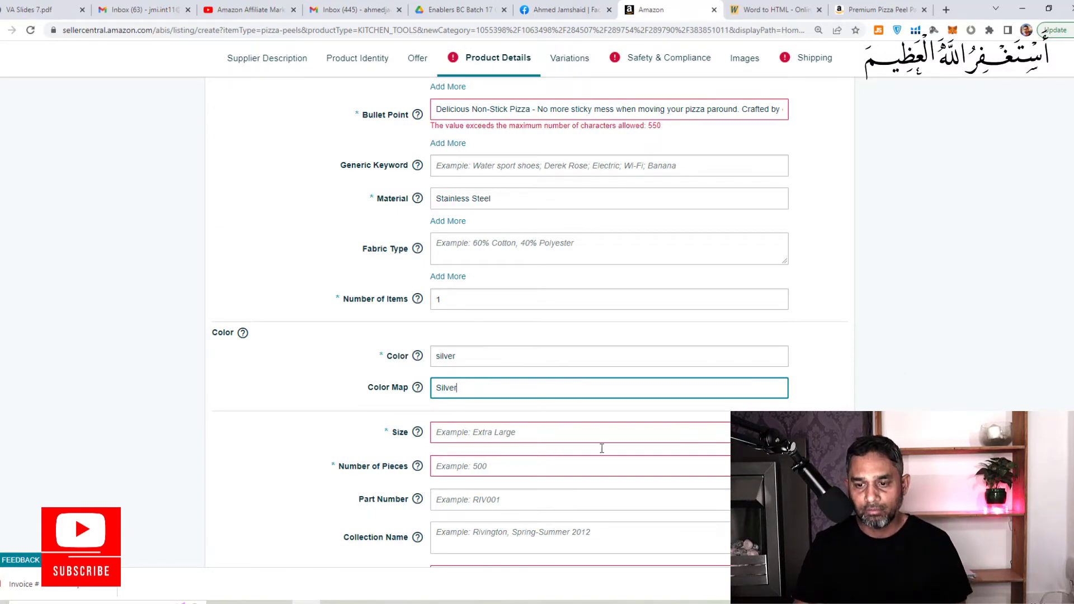
- Set the product's size to One Size and its number of pieces to 1
left_click(523, 436)
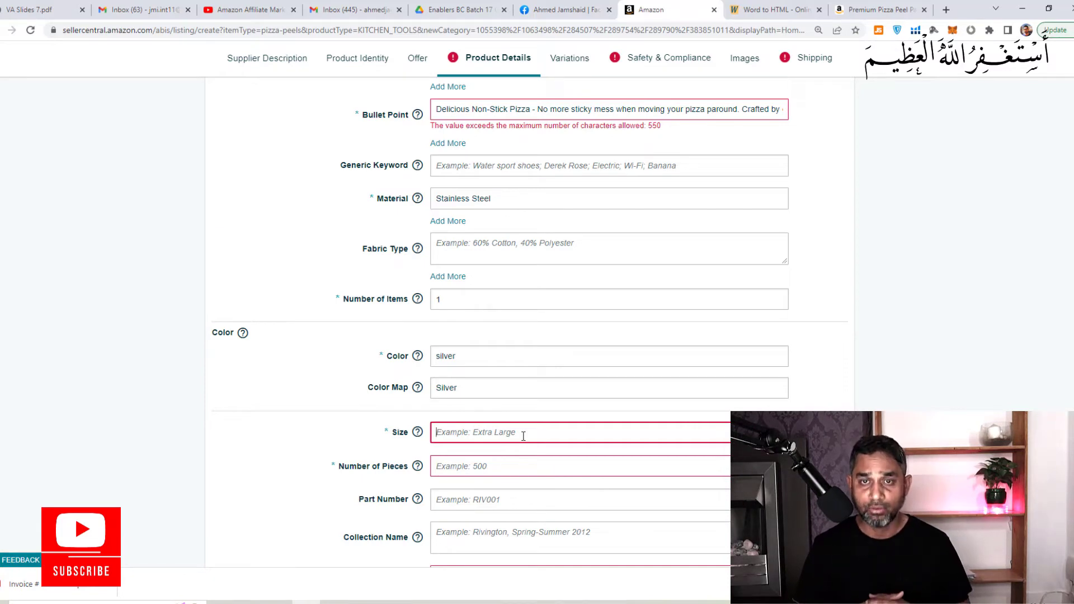
type("One Size")
key("Tab")
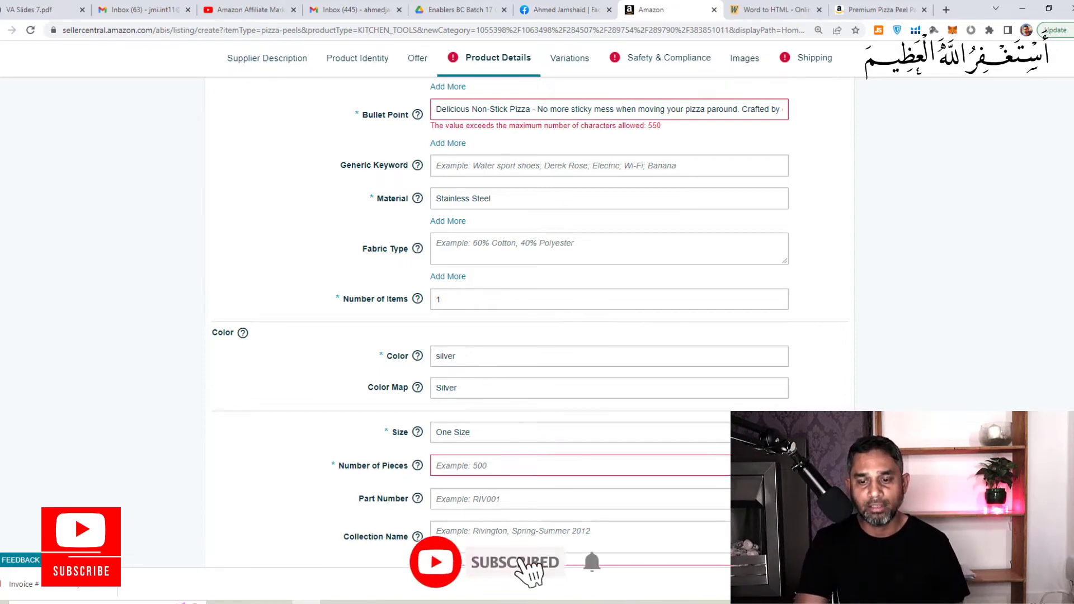
left_click(516, 472)
type("1")
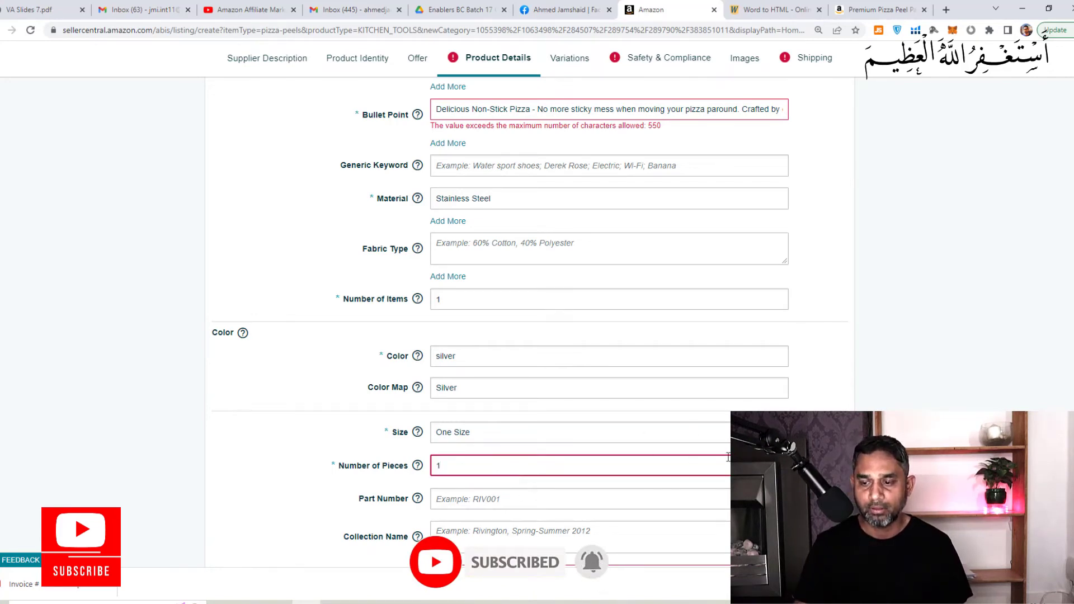
left_click(905, 441)
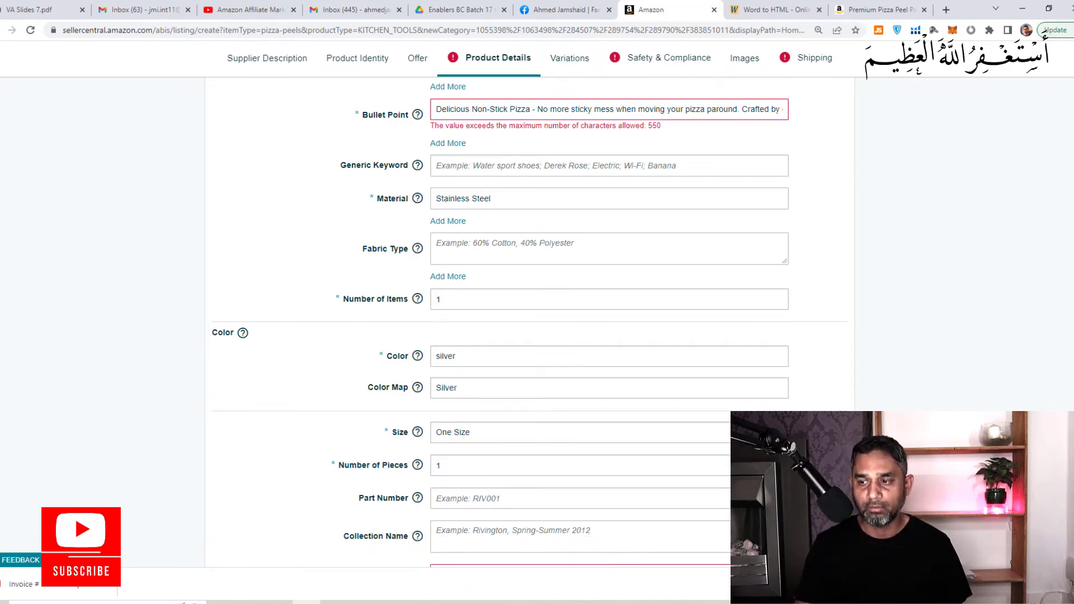
- Compare the entered product details with the material, brand, colour, shape and special feature attributes on the reference Premium Pizza Peel page, ending back on the listing
scroll(696, 350, "down", 2)
left_click(503, 371)
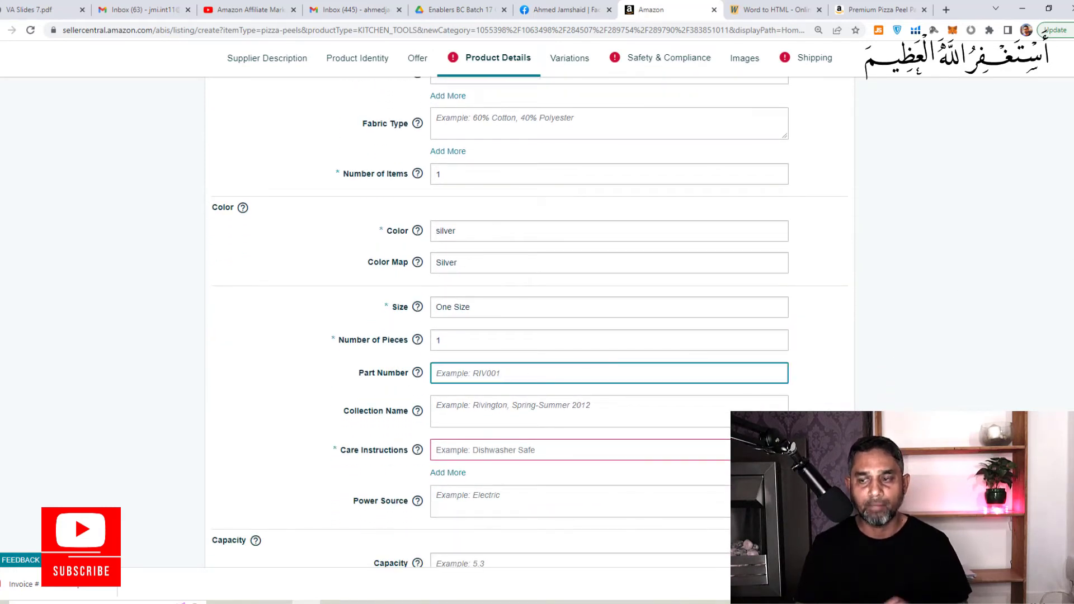
scroll(1067, 375, "up", 5)
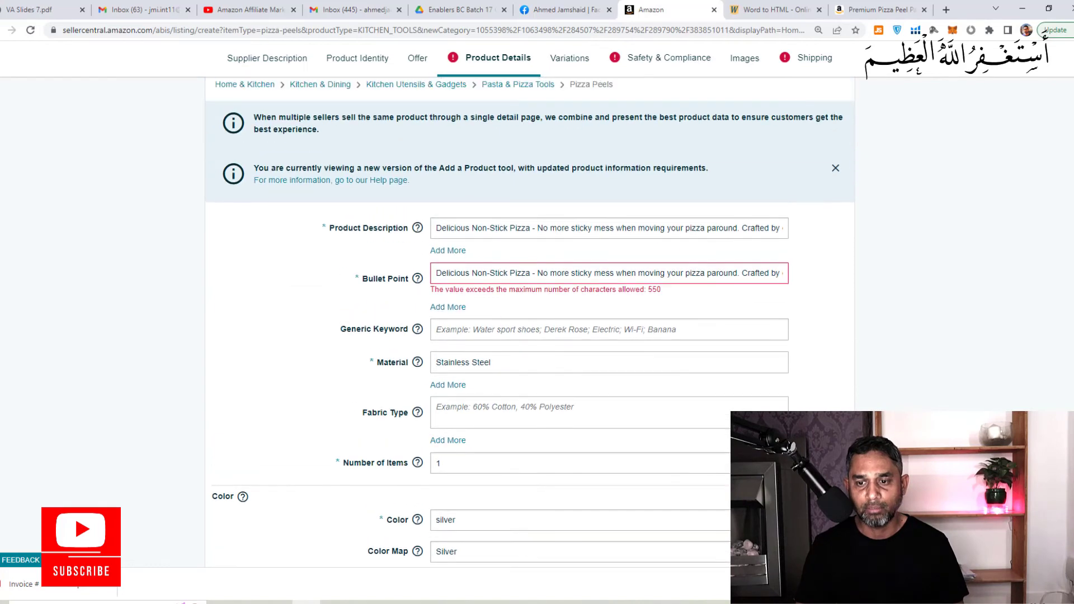
scroll(1067, 374, "down", 6)
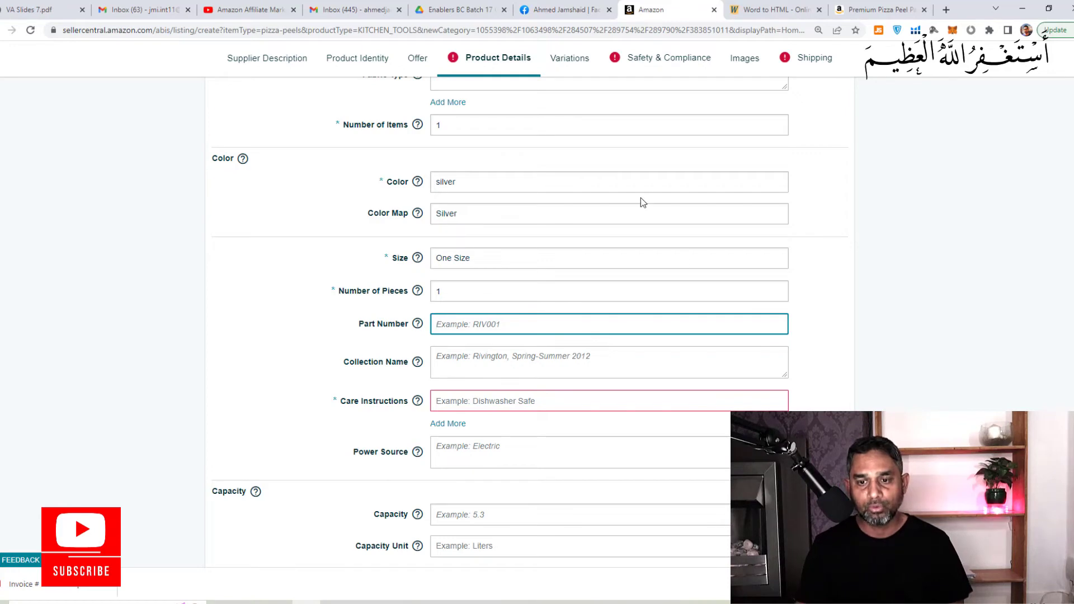
left_click(858, 6)
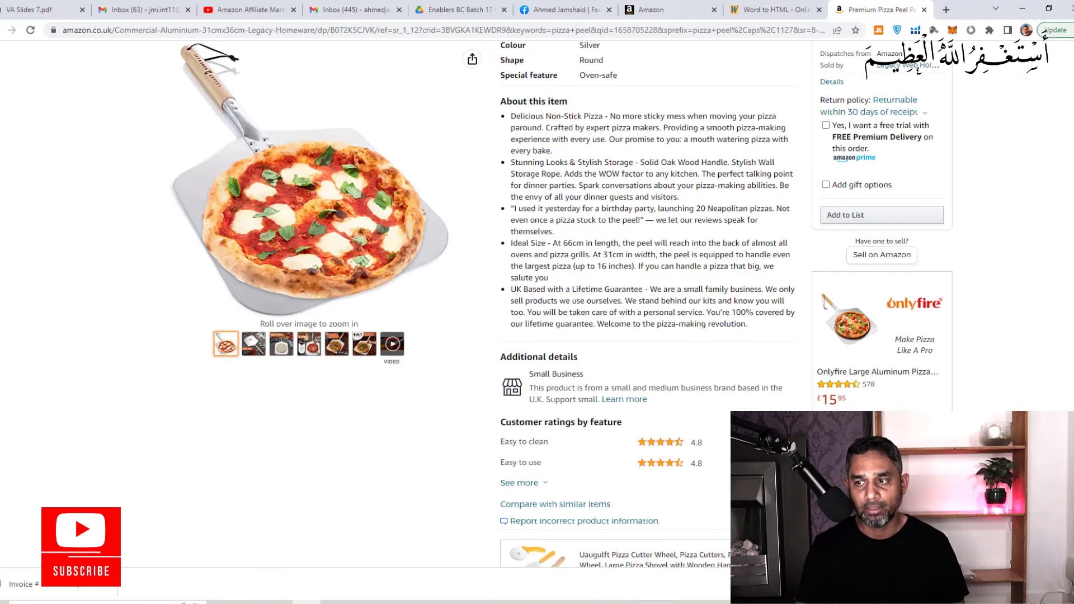
scroll(766, 205, "up", 3)
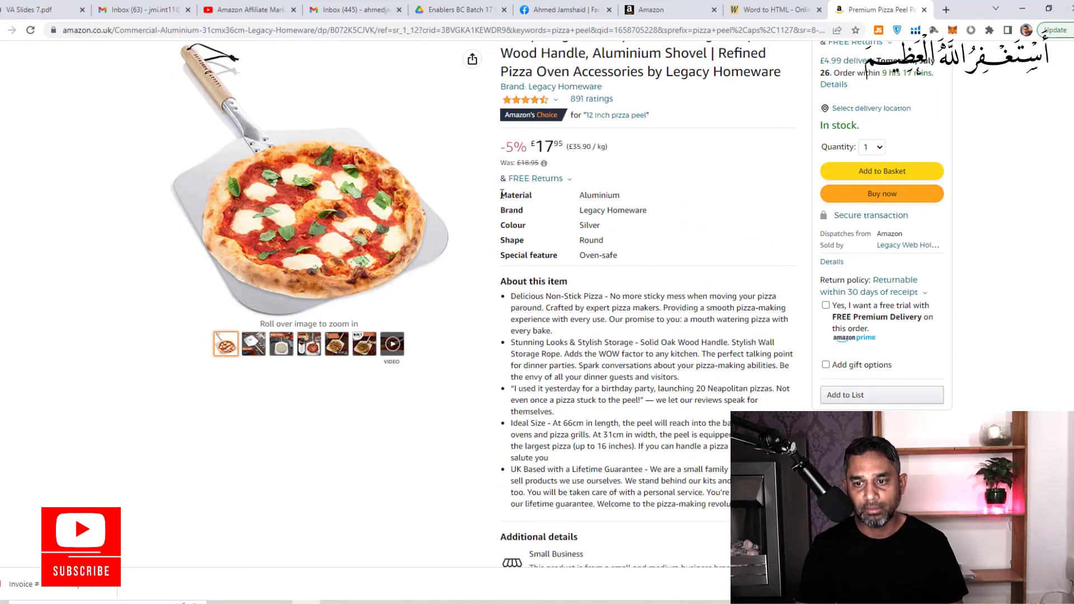
left_click_drag(502, 195, 625, 252)
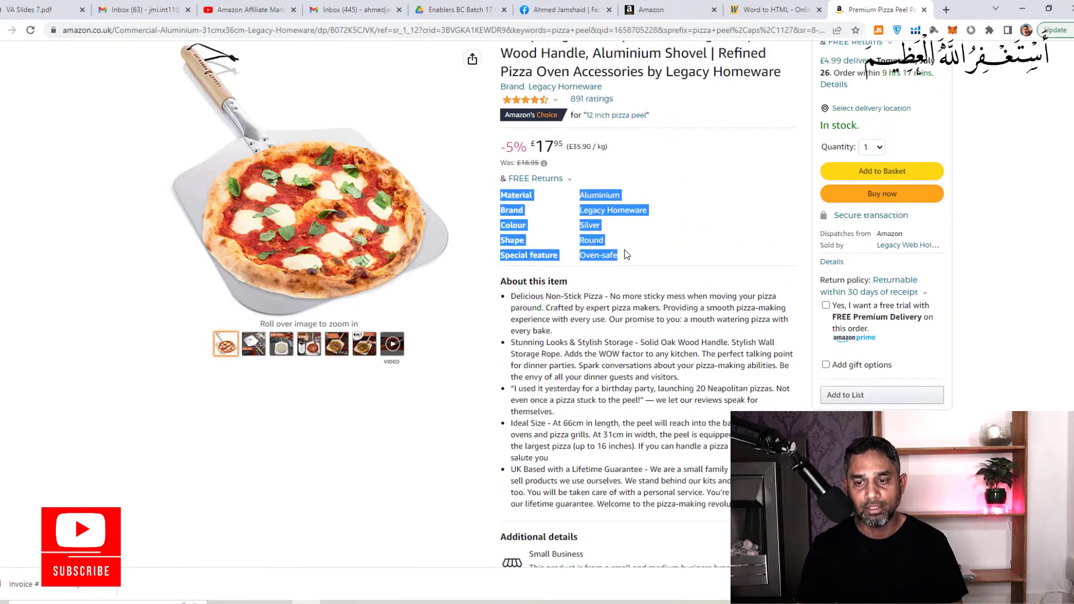
left_click(650, 10)
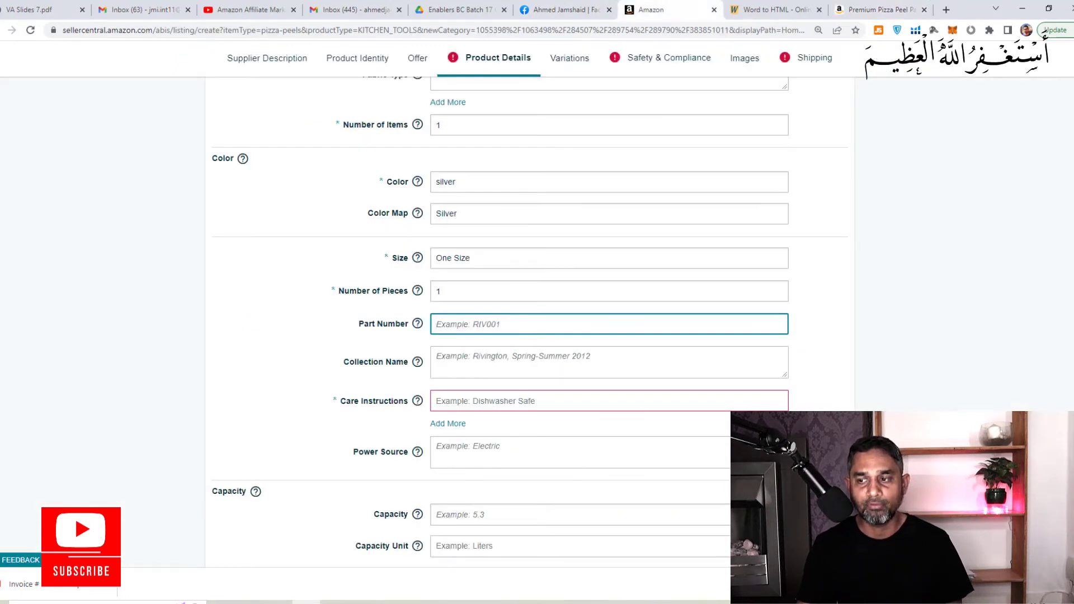
- Set the product's care instructions to Dishwasher Safe
scroll(526, 324, "down", 1)
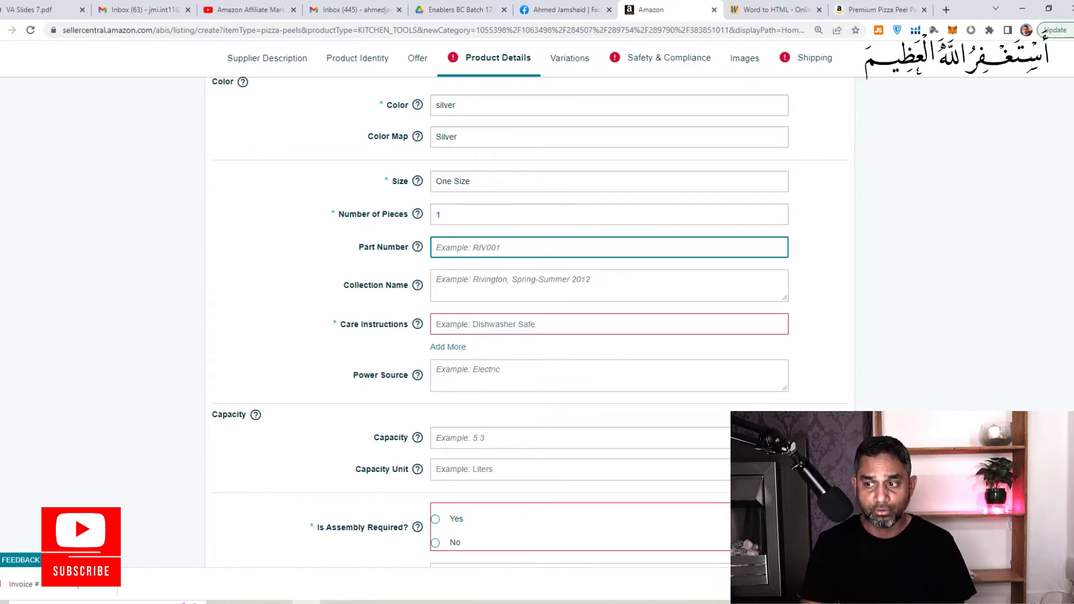
scroll(529, 322, "down", 2)
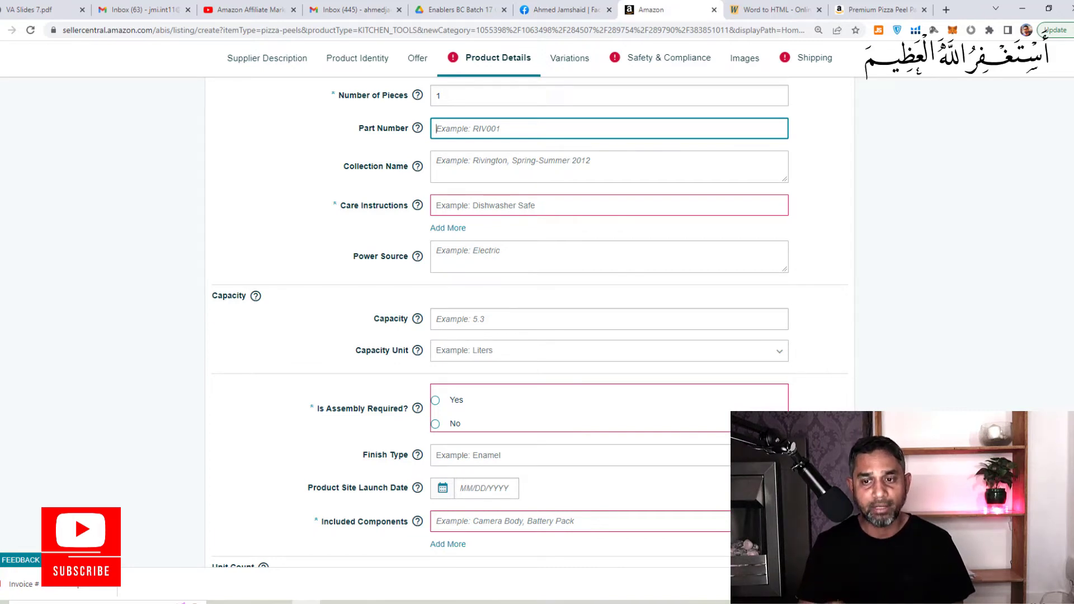
scroll(746, 131, "up", 1)
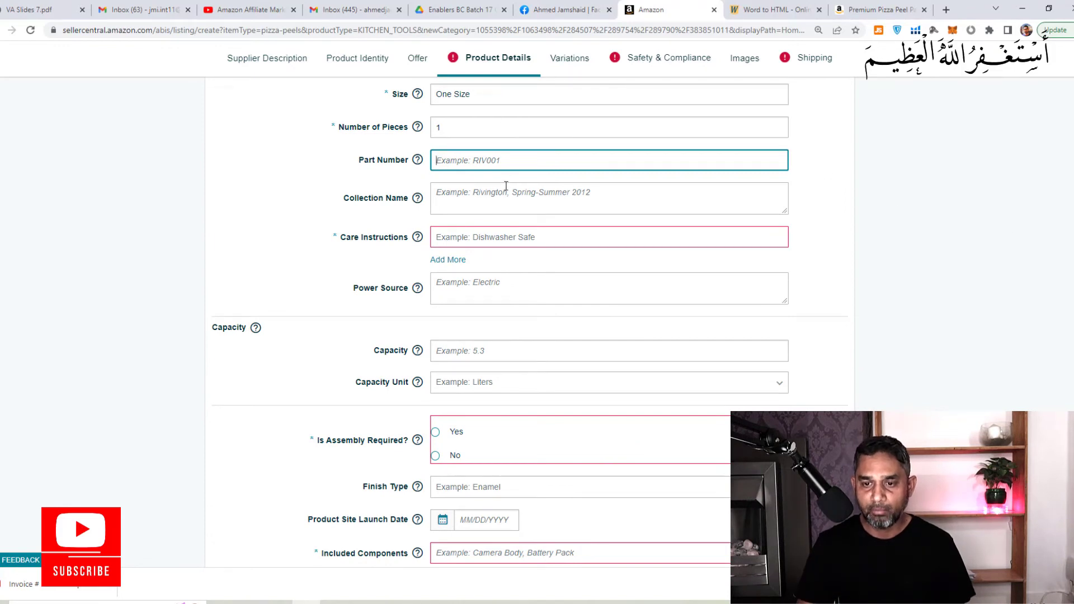
left_click(497, 245)
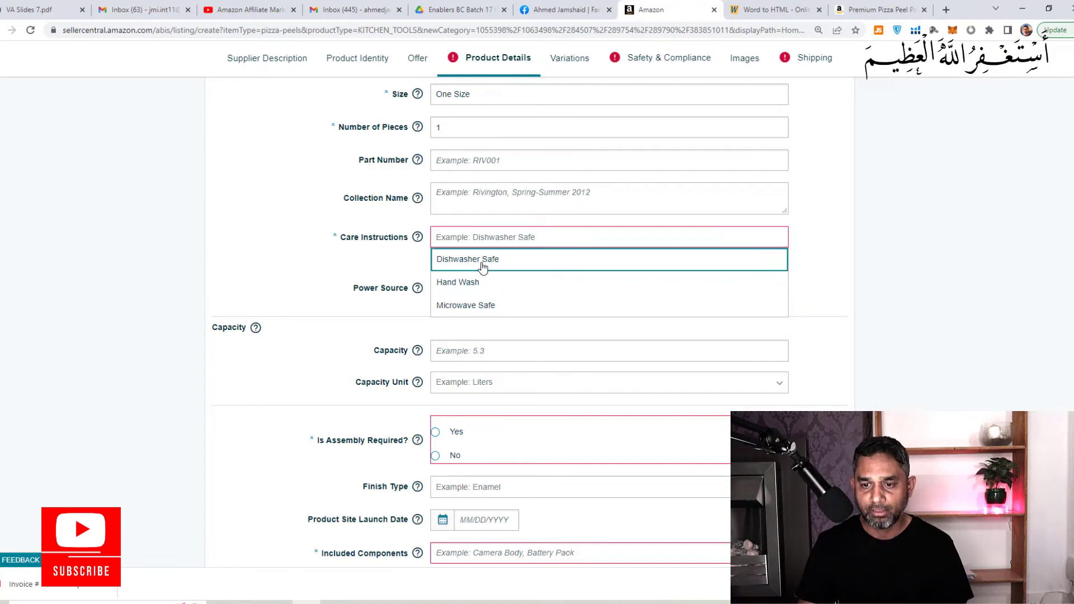
left_click(483, 266)
left_click(800, 295)
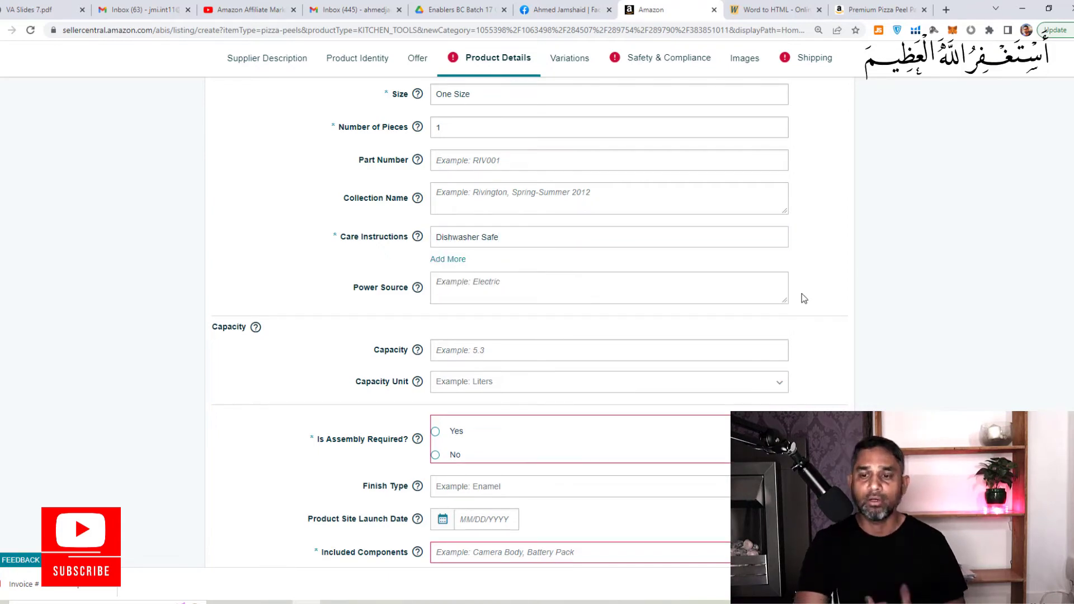
- Clear the existing care instructions and choose Hand Wash instead
left_click(492, 234)
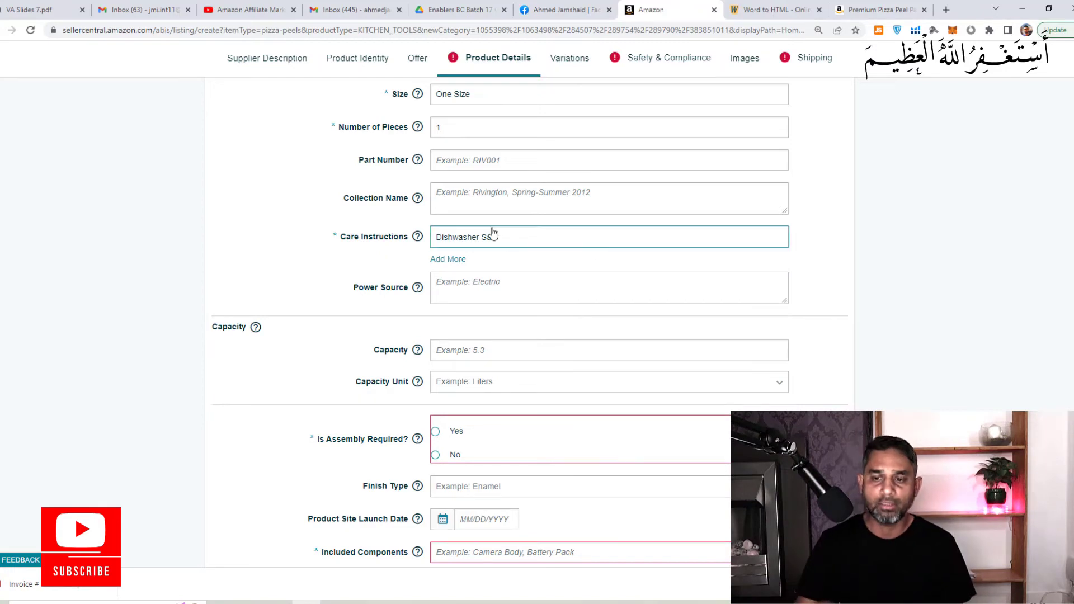
left_click(524, 235)
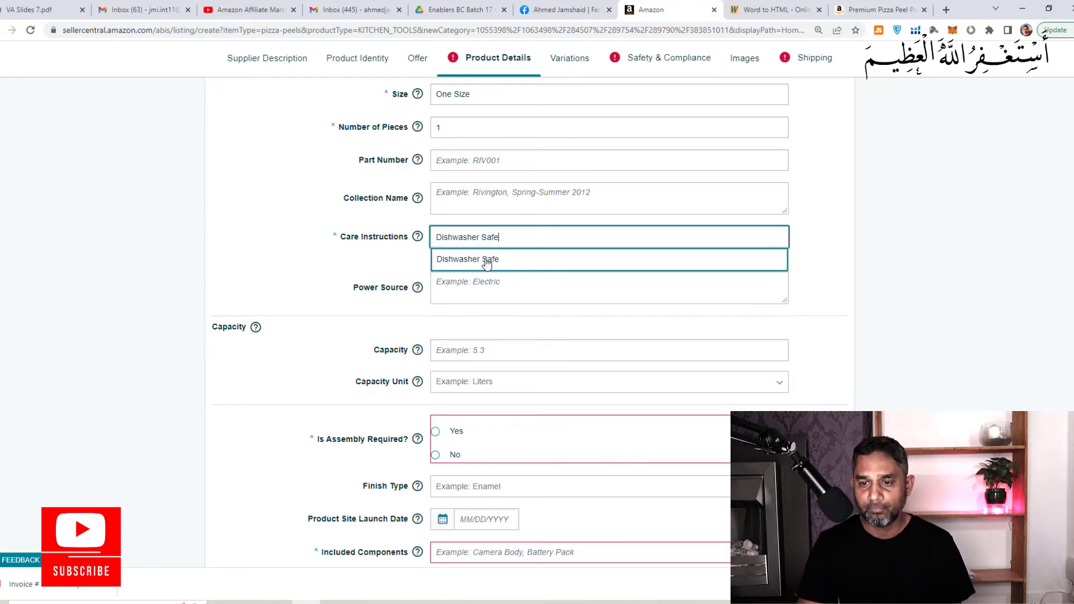
key("BackSpace")
key("BackSpace")
key("BackSpace")
key("BackSpace")
key("BackSpace")
key("BackSpace")
key("BackSpace")
key("BackSpace")
key("BackSpace")
key("BackSpace")
key("BackSpace")
key("BackSpace")
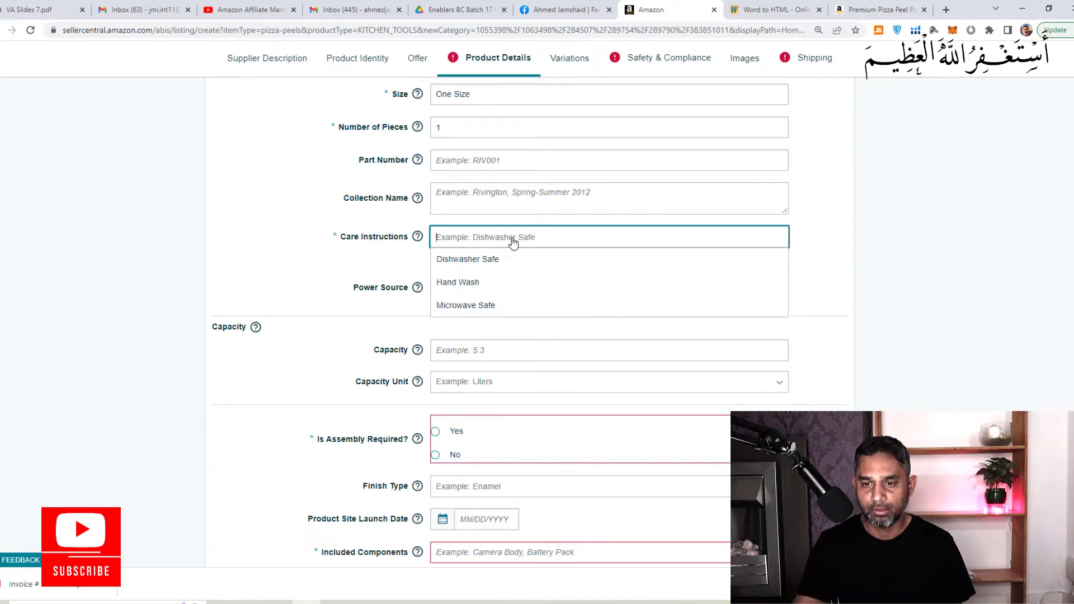
left_click(484, 282)
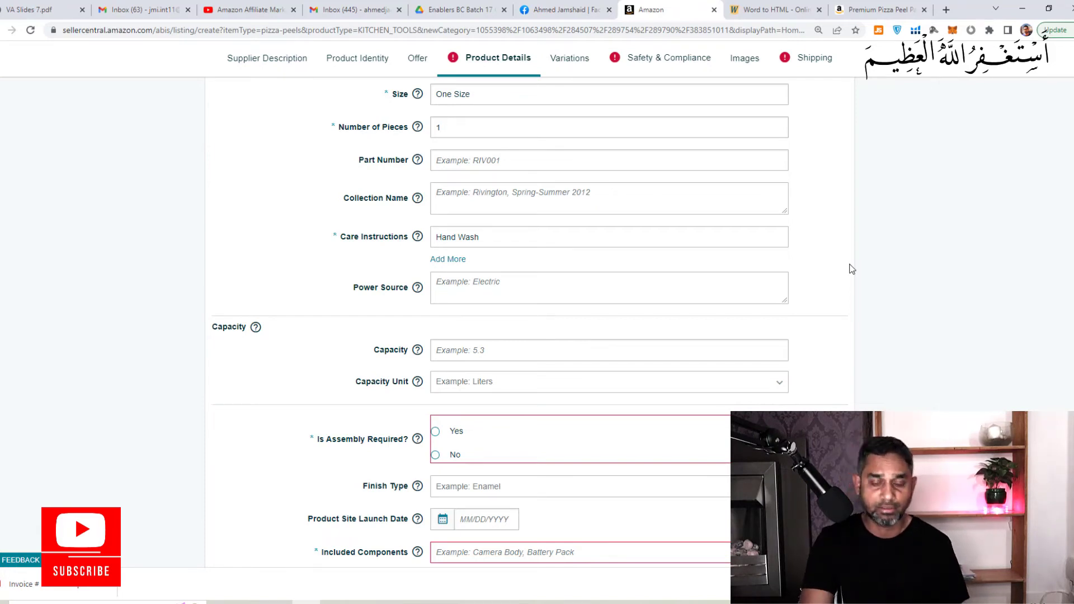
- Mark assembly as not required and set the finish type to Hand Painted
left_click(435, 455)
scroll(435, 459, "down", 3)
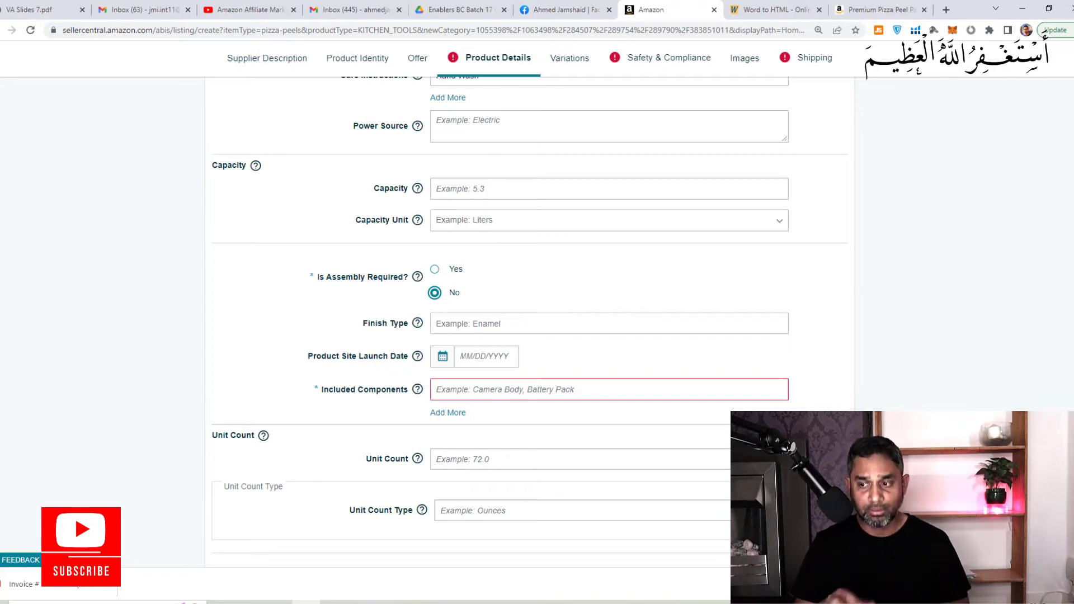
scroll(488, 301, "down", 1)
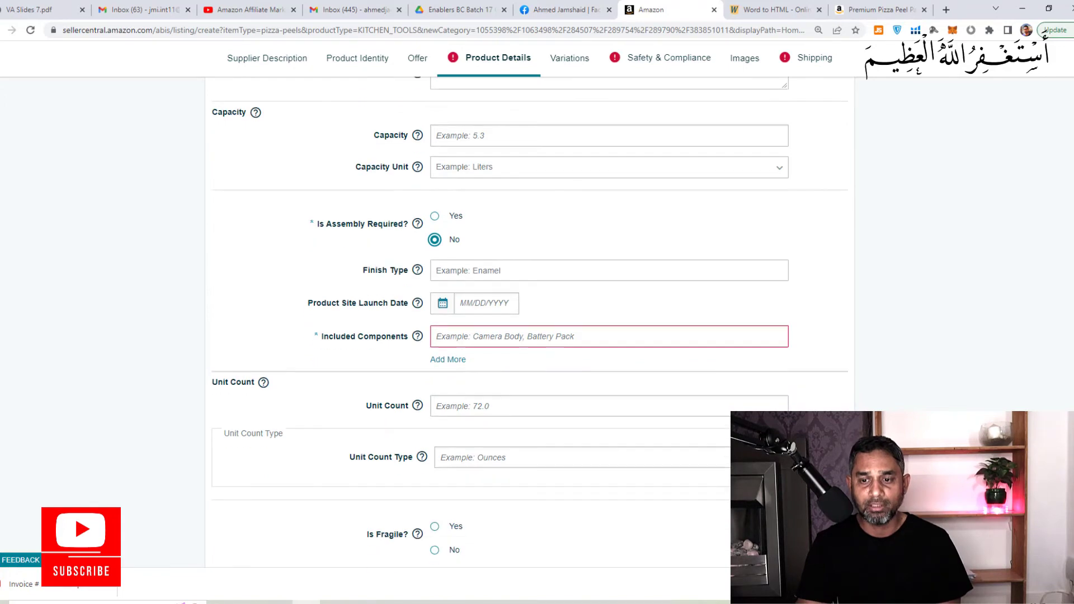
left_click(487, 265)
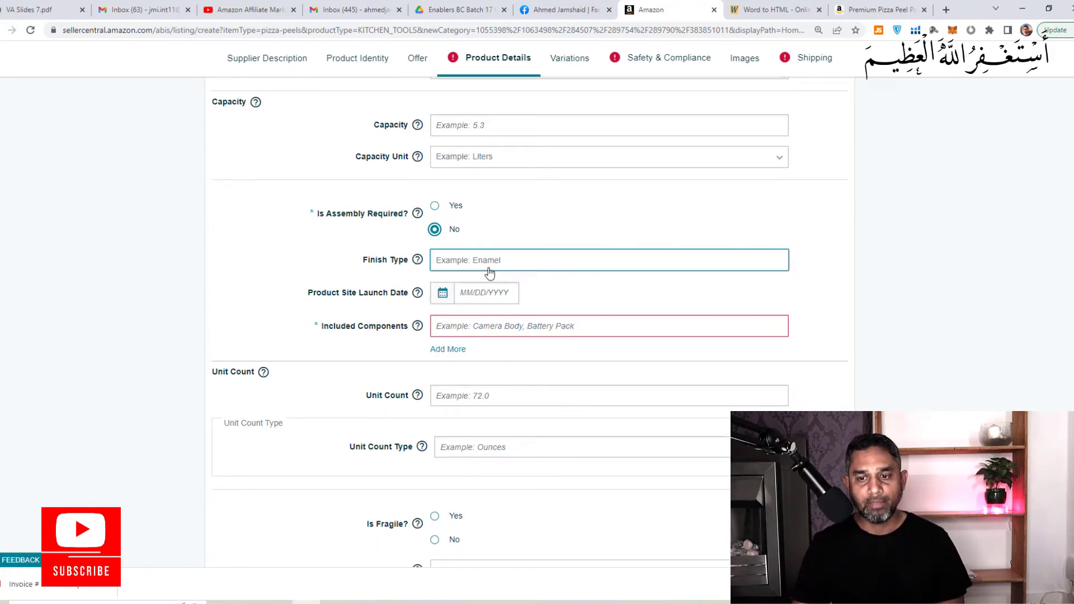
left_click(528, 261)
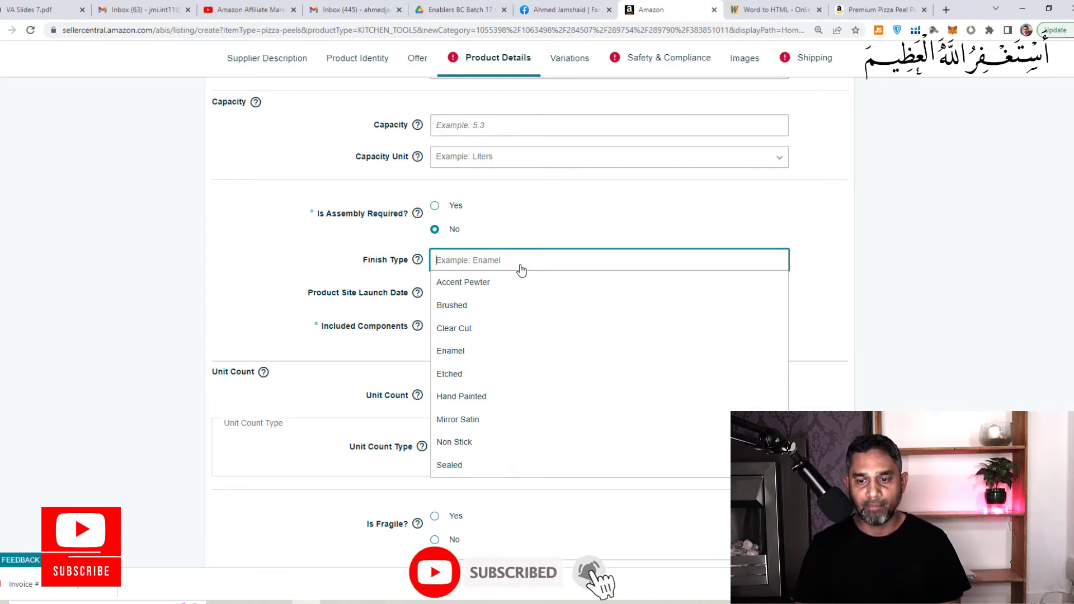
left_click(488, 396)
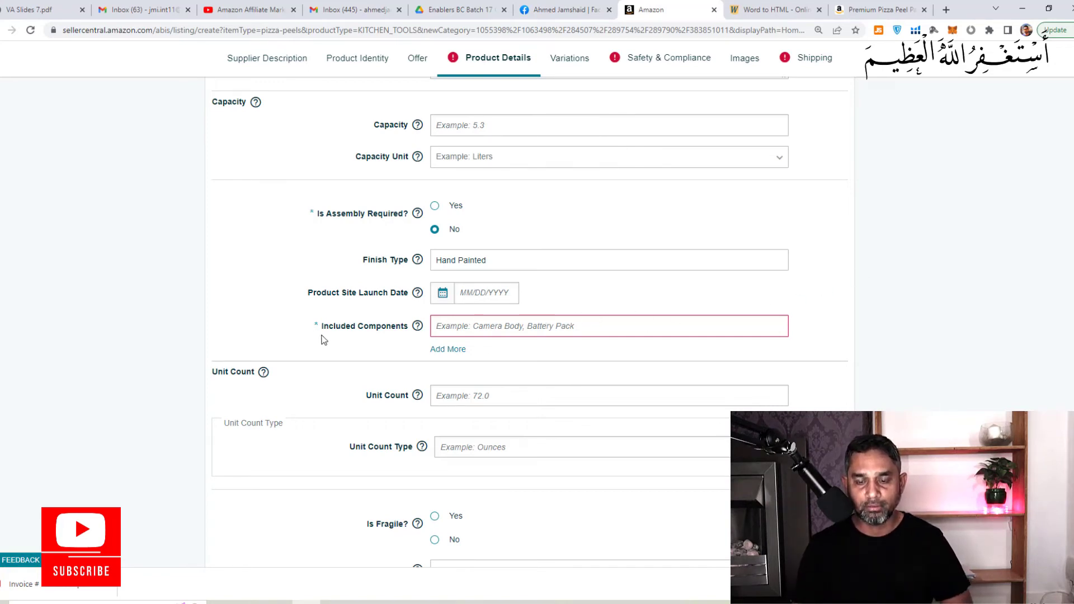
- Enter "Pizza peel, Including a cleaning brush" as the product's included components
left_click(510, 324)
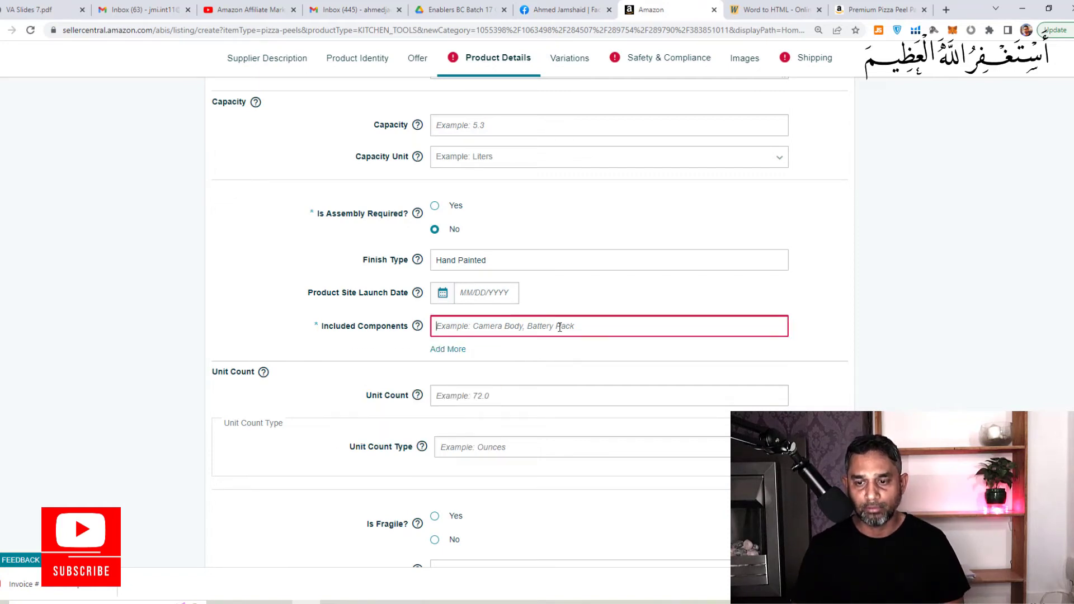
left_click(580, 327)
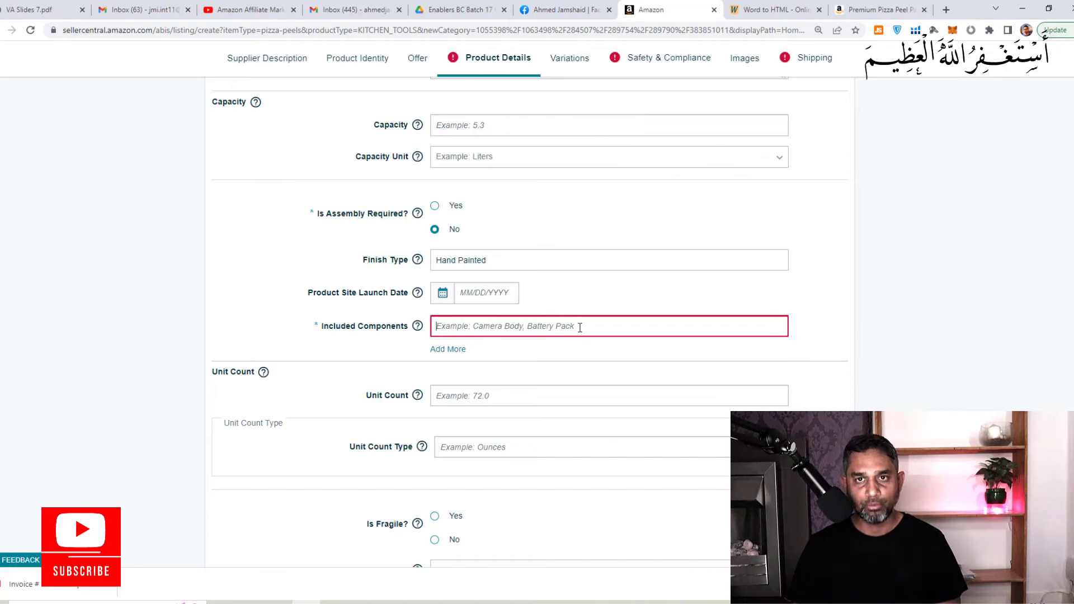
type("Inclu")
key("BackSpace")
key("BackSpace")
key("BackSpace")
key("BackSpace")
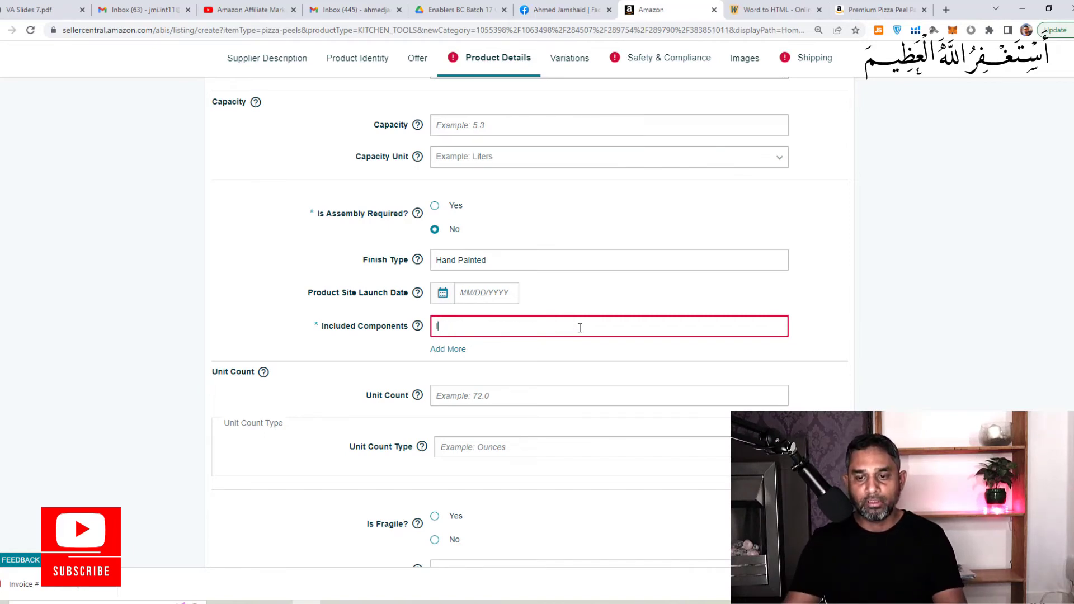
key("BackSpace")
type("Including a cleaning brush")
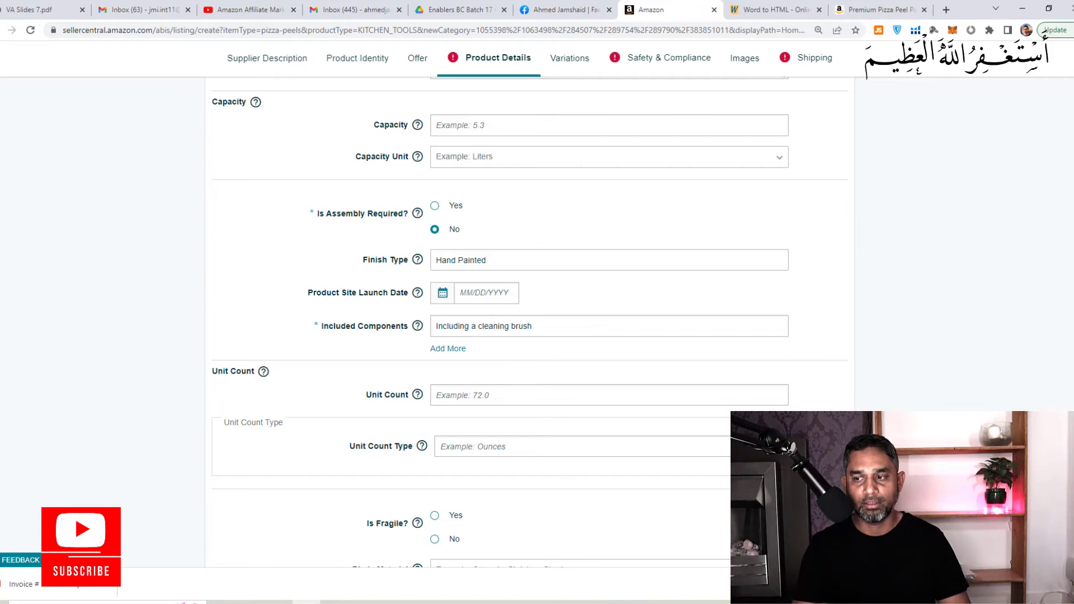
- Set the unit count to 1 with the unit count type "count", and mark the product as not fragile
scroll(529, 324, "down", 2)
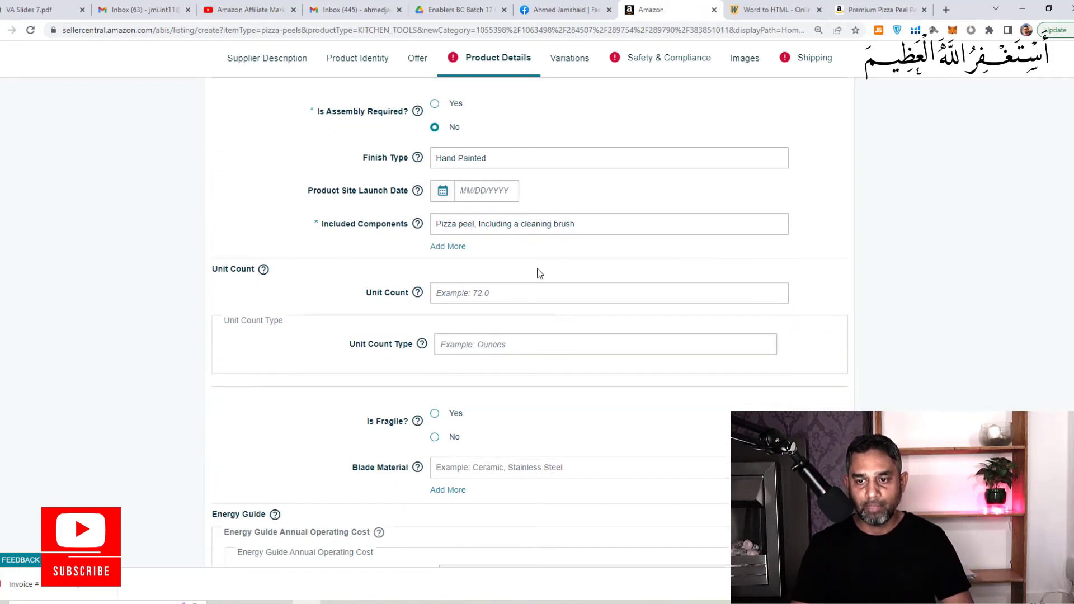
left_click(488, 298)
type("1")
left_click(500, 384)
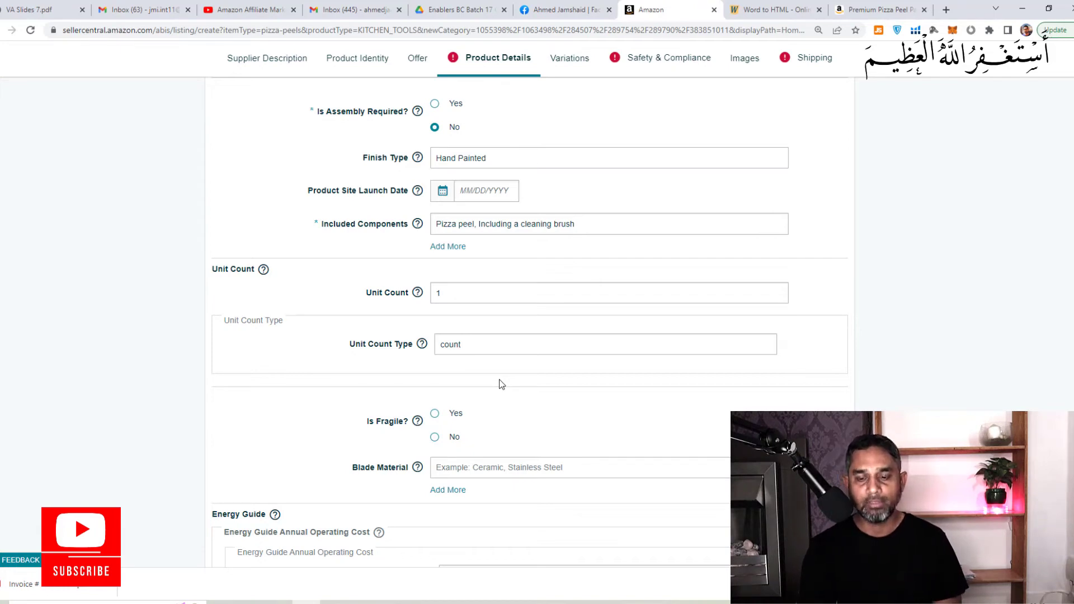
left_click(436, 437)
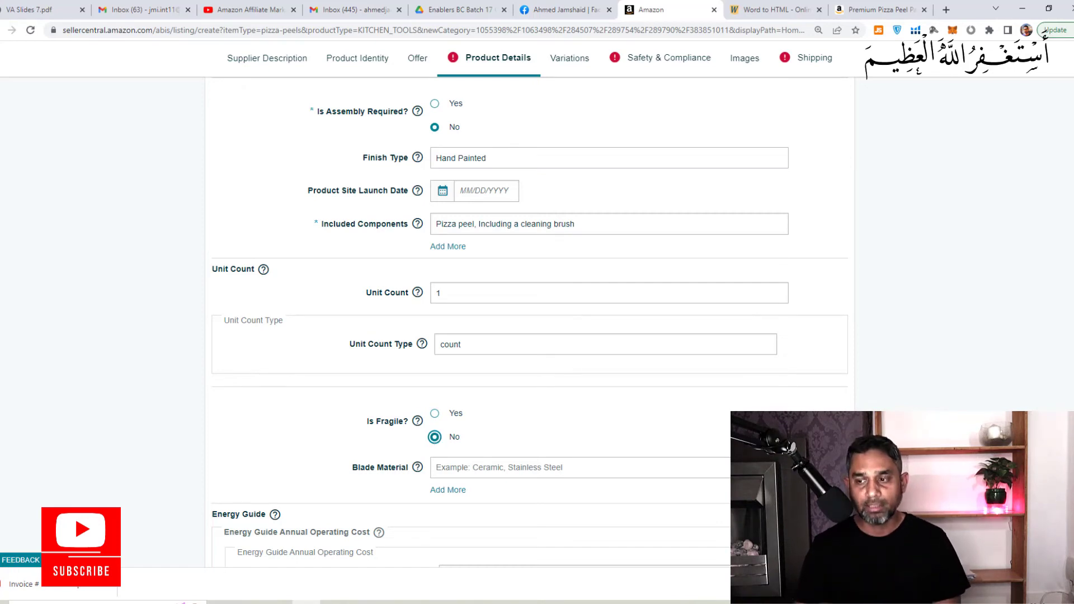
- Shorten the bullet point to "Delicious Non-Stick Pizza - No more sticky mess when moving your pizza paround."
scroll(530, 323, "down", 5)
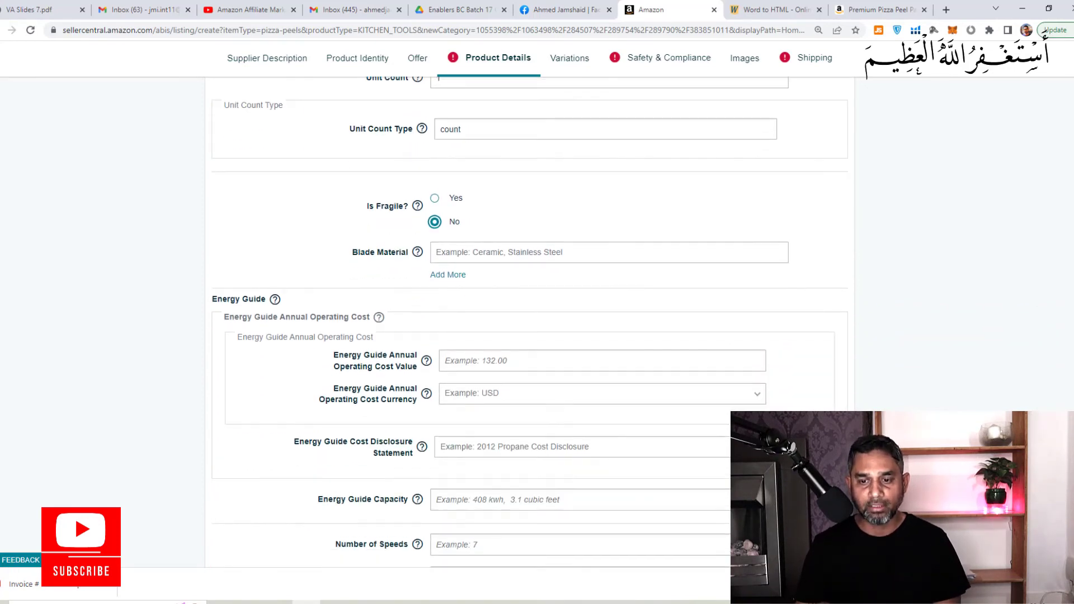
scroll(530, 323, "down", 2)
scroll(530, 323, "up", 1)
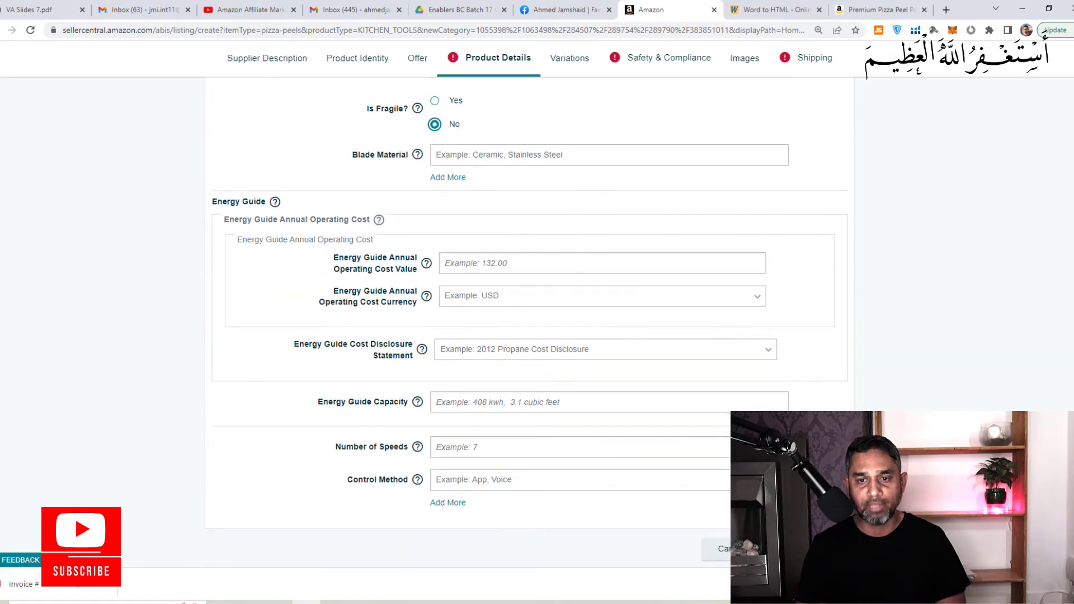
scroll(531, 323, "up", 1)
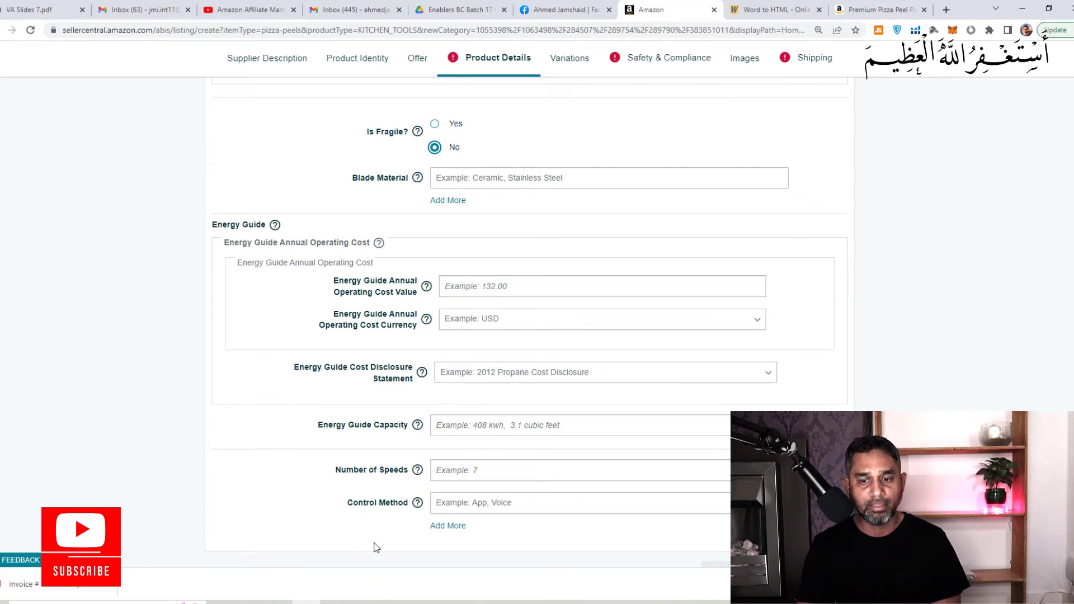
scroll(376, 547, "up", 8)
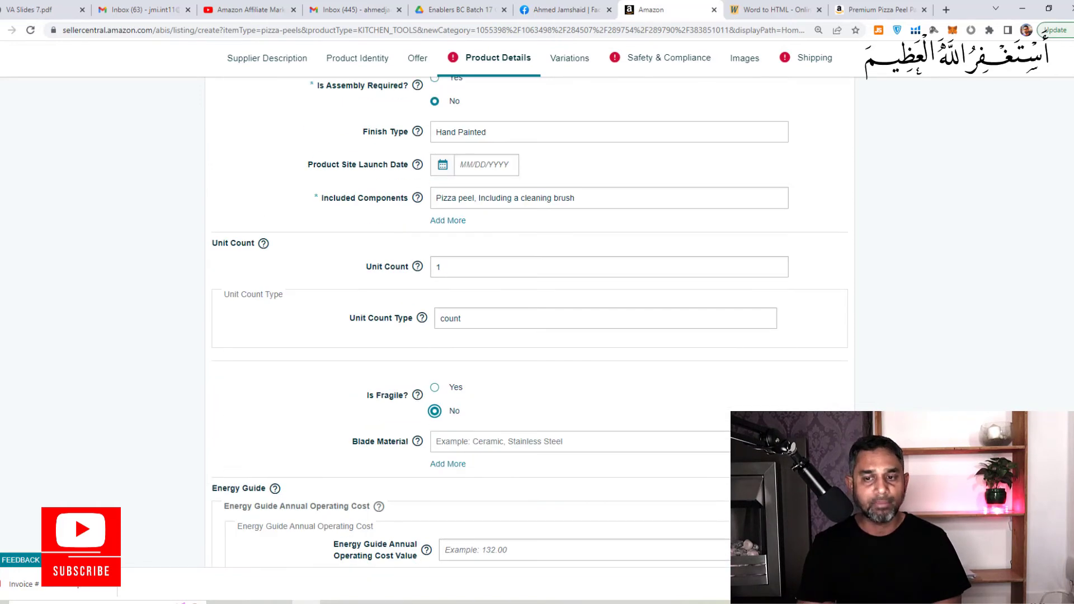
scroll(529, 321, "up", 10)
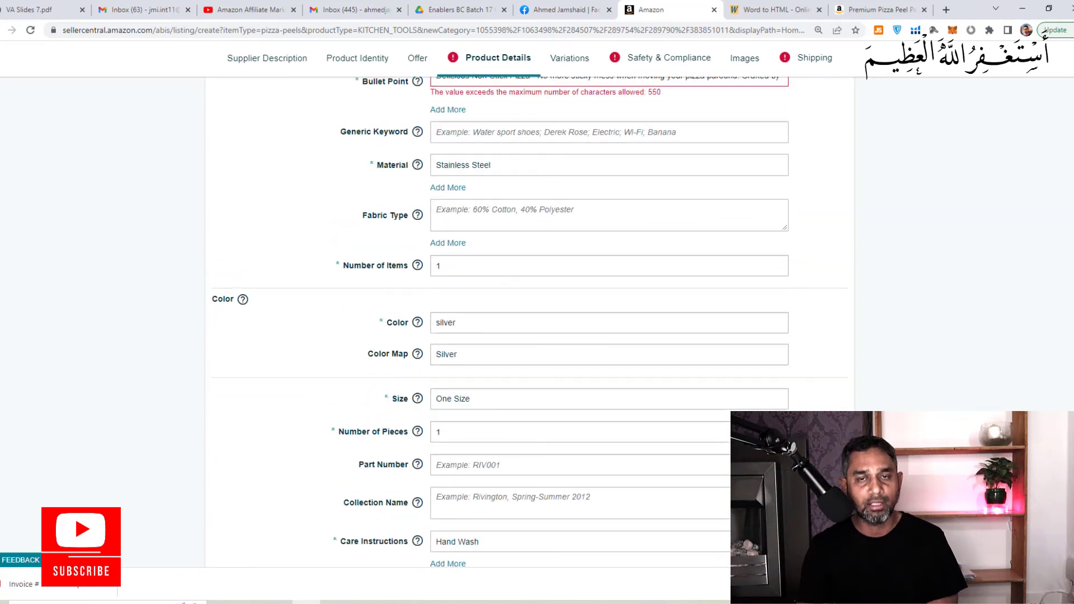
scroll(529, 321, "up", 2)
scroll(563, 275, "up", 1)
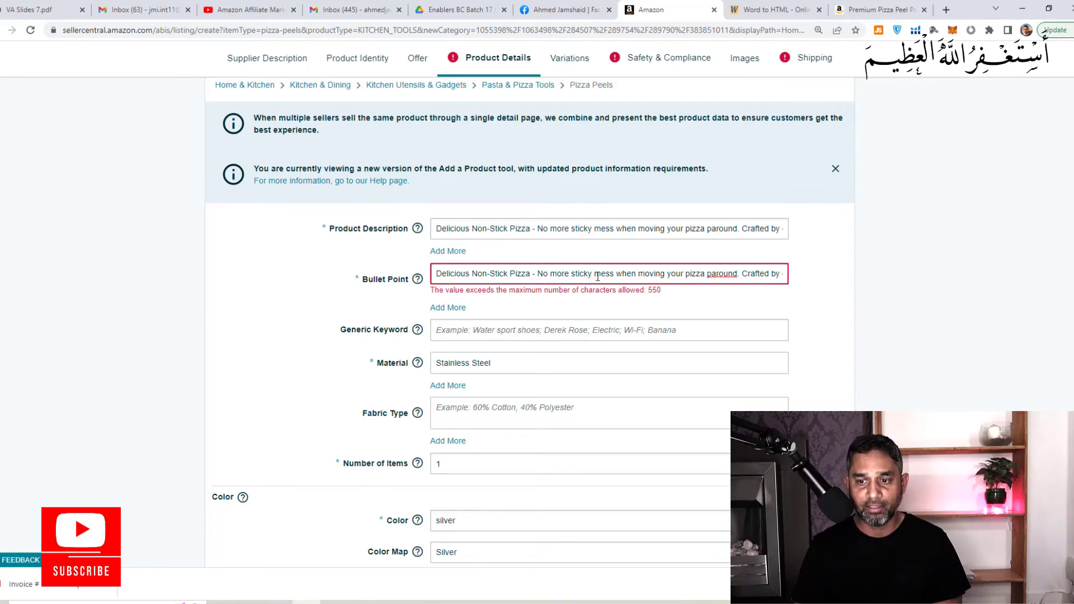
left_click(657, 274)
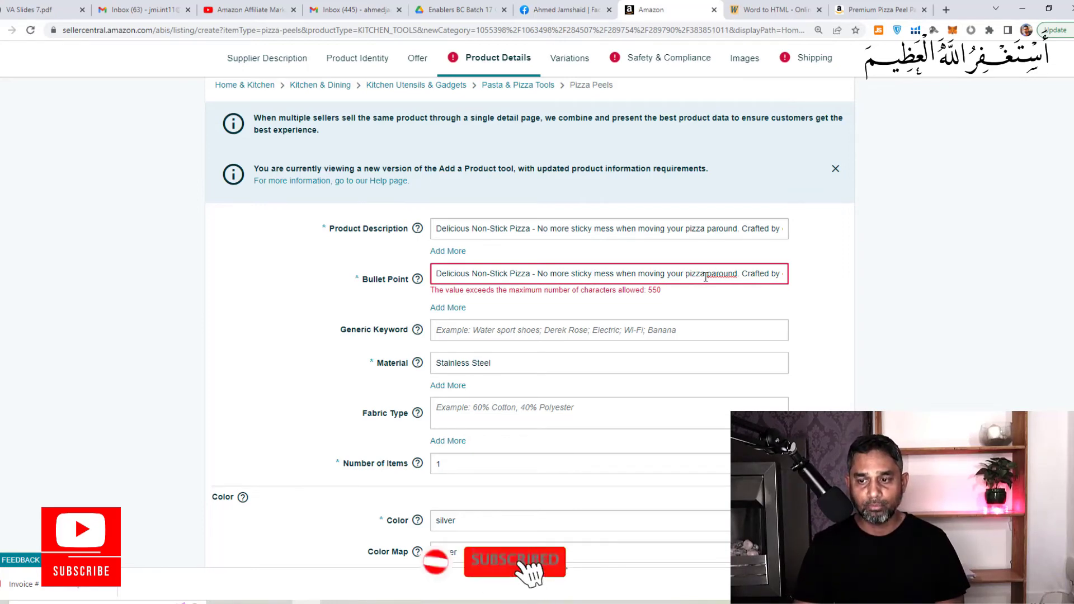
left_click_drag(737, 274, 897, 276)
key("BackSpace")
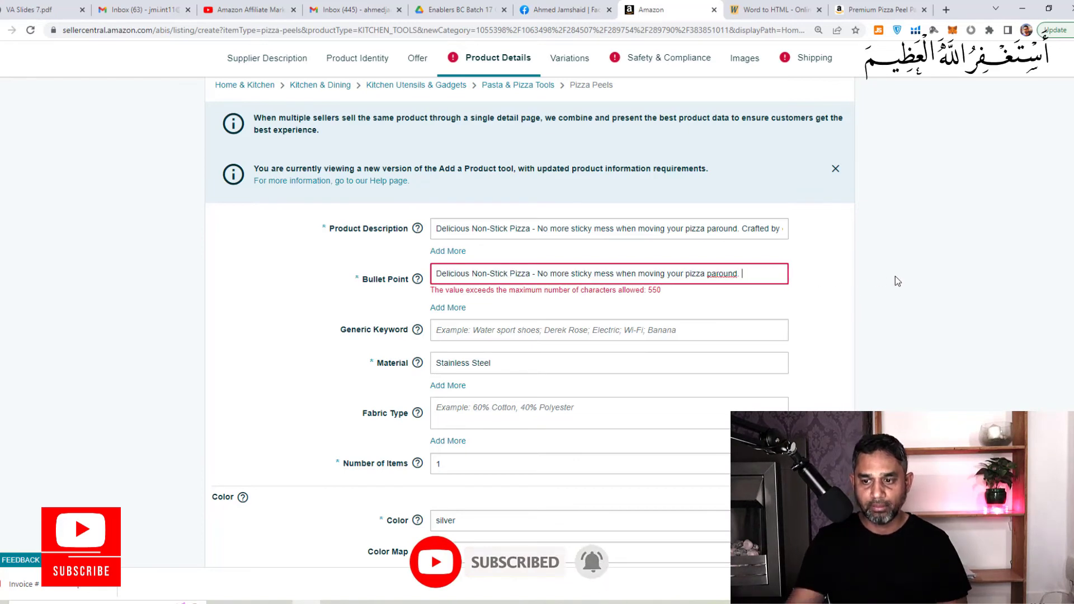
left_click(833, 282)
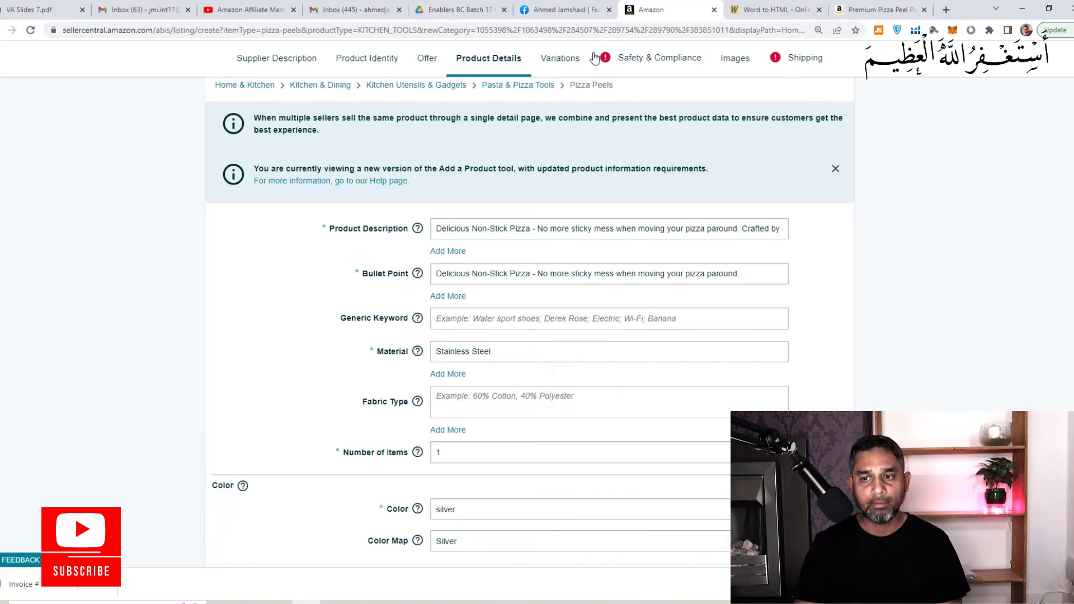
- Set the country of origin to China in the listing's safety and compliance details
left_click(560, 59)
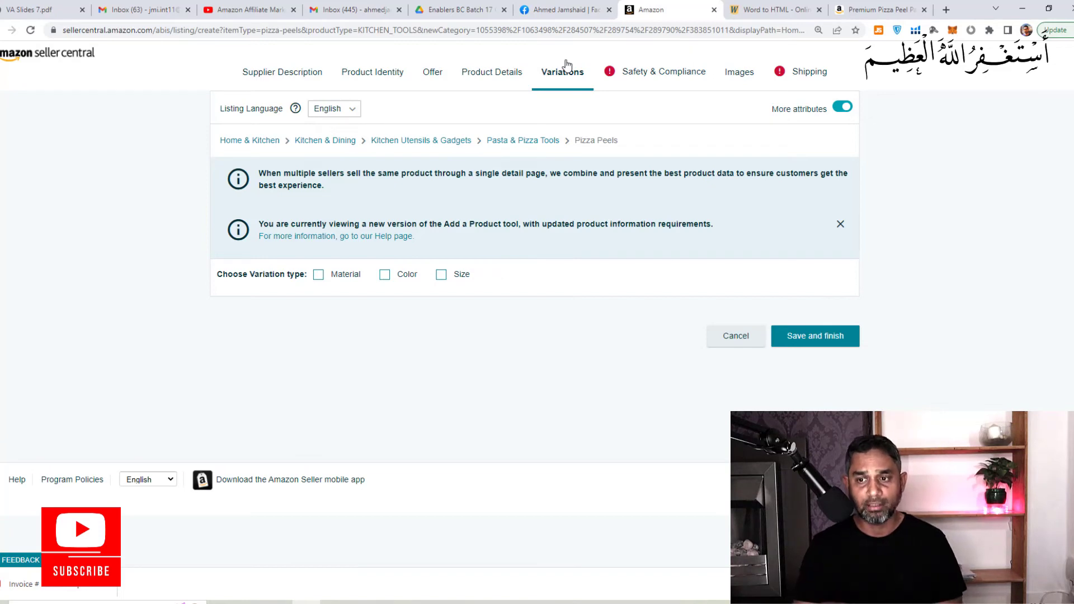
left_click(642, 77)
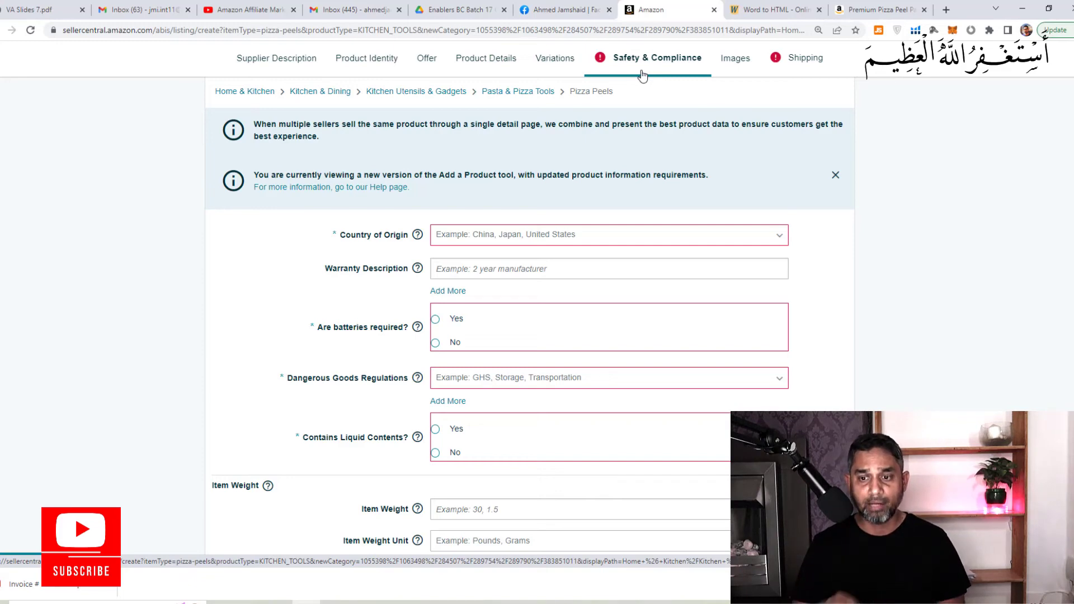
left_click(489, 242)
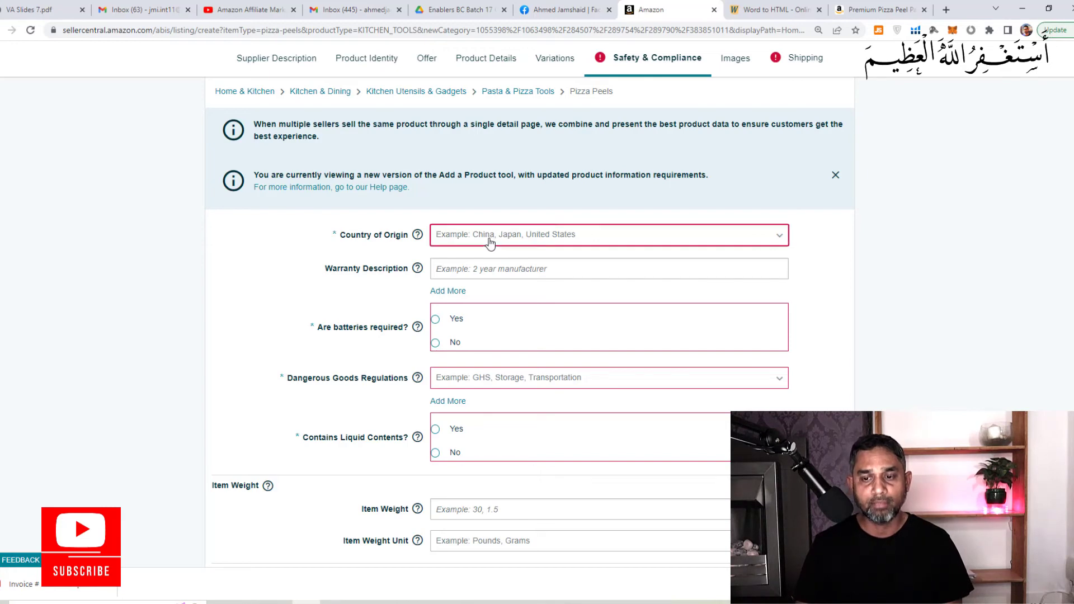
left_click(471, 238)
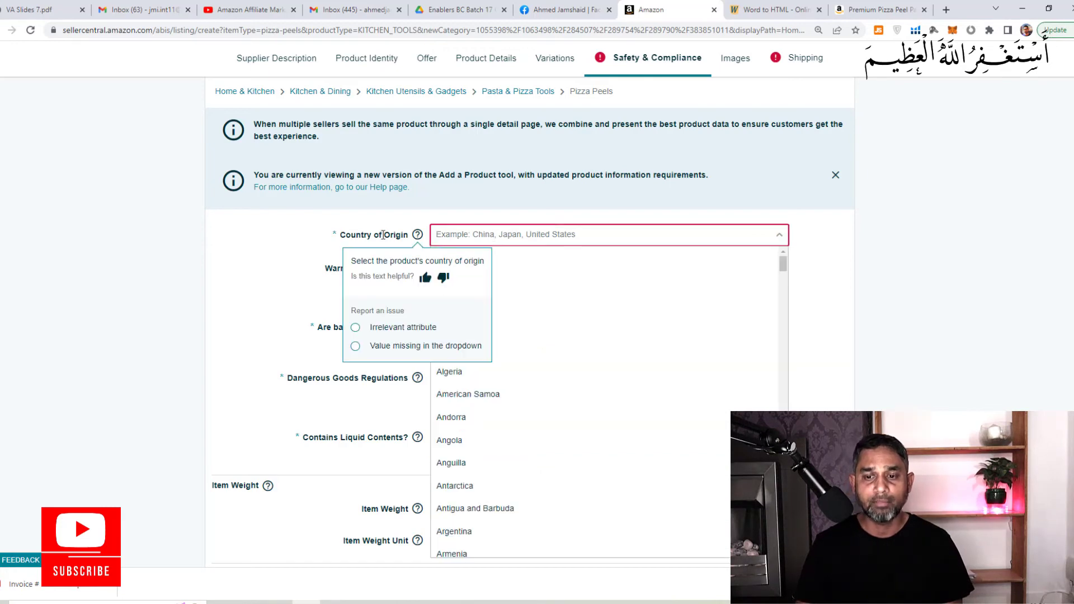
left_click(471, 237)
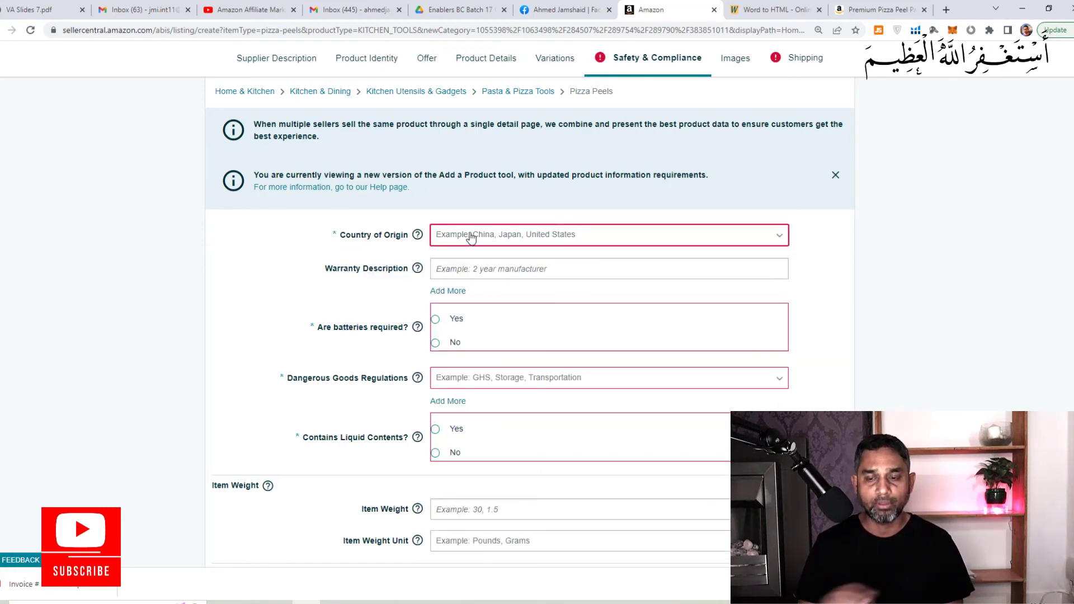
left_click(471, 238)
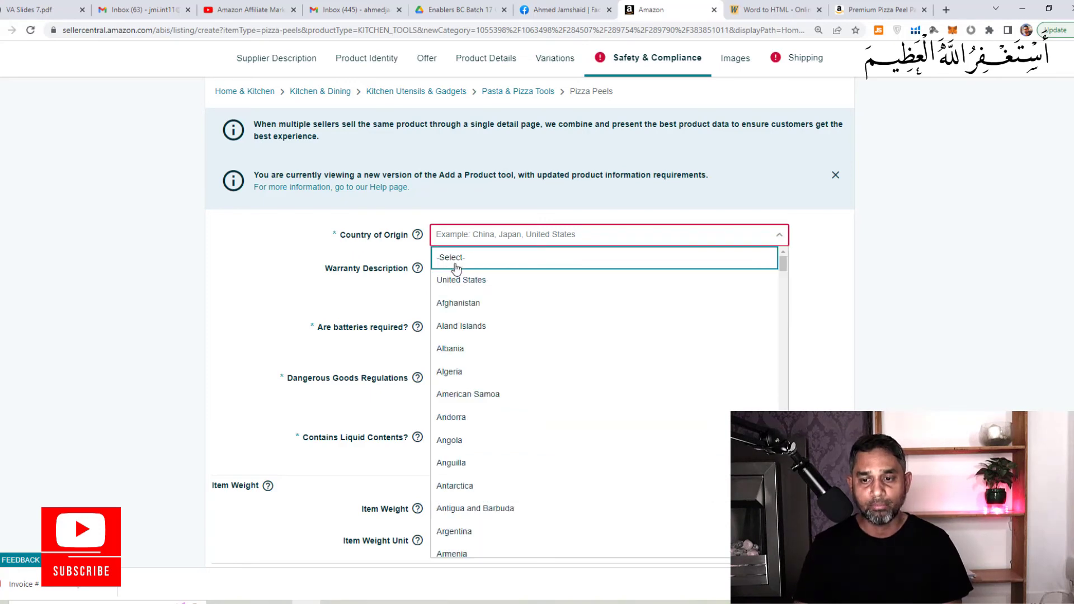
left_click(468, 242)
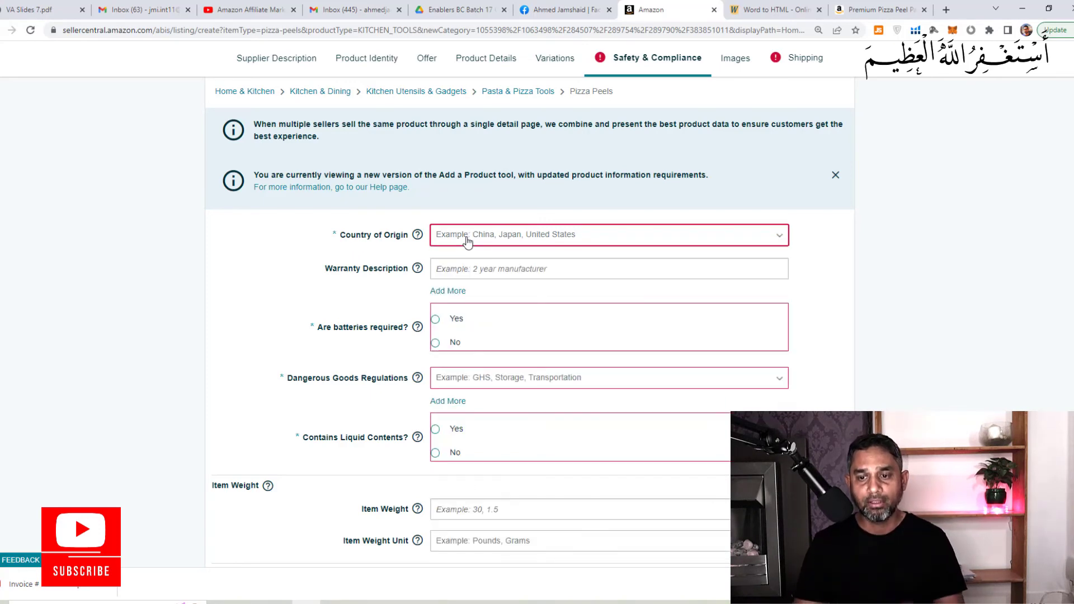
type("chi")
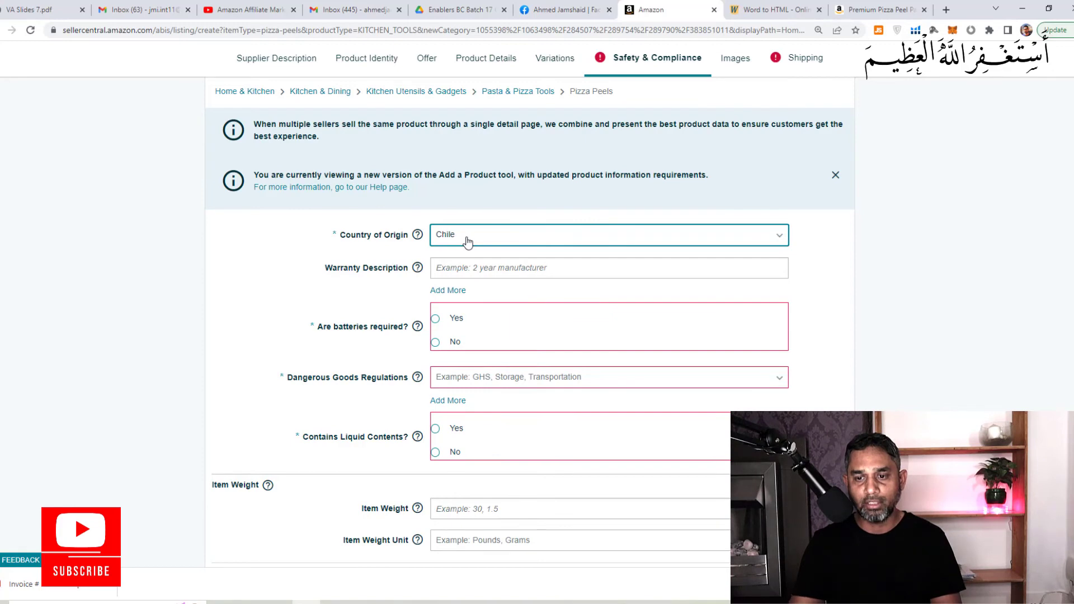
left_click(468, 241)
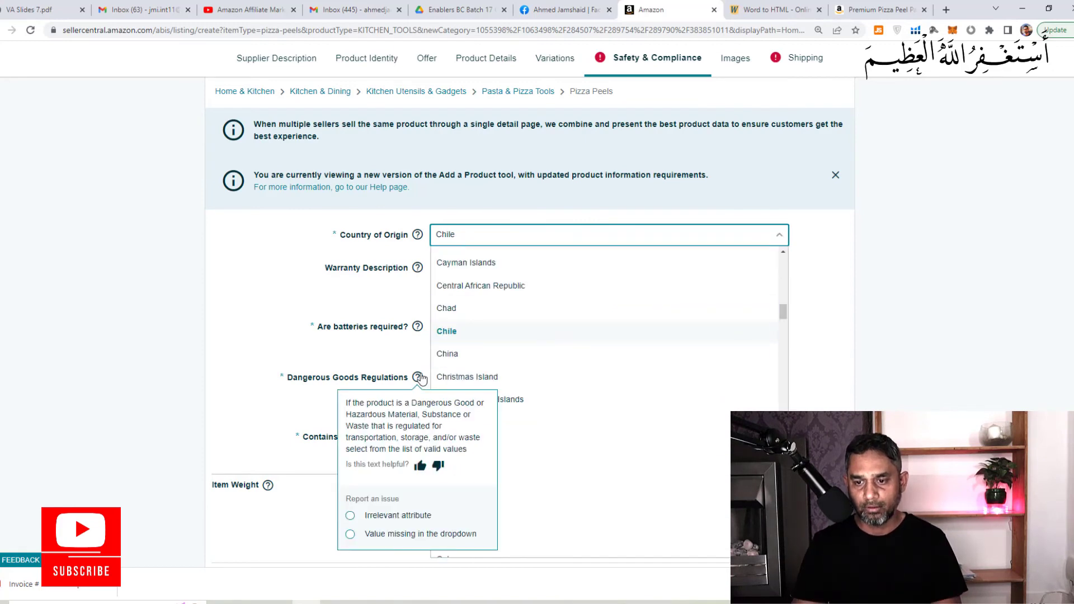
left_click(707, 353)
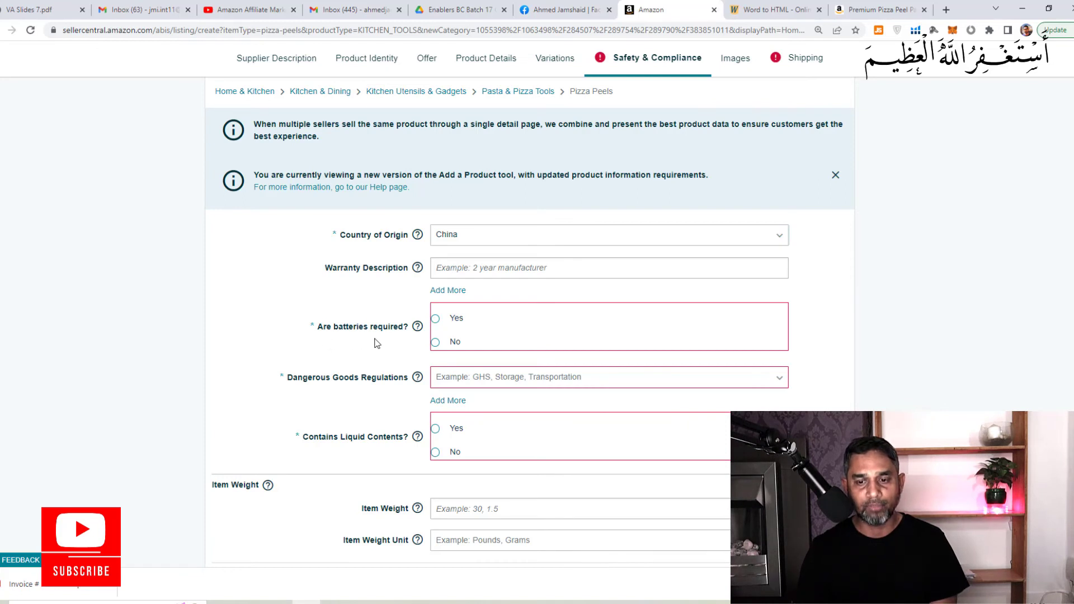
- Mark batteries as not required and set the dangerous goods regulations to Not Applicable
left_click(436, 322)
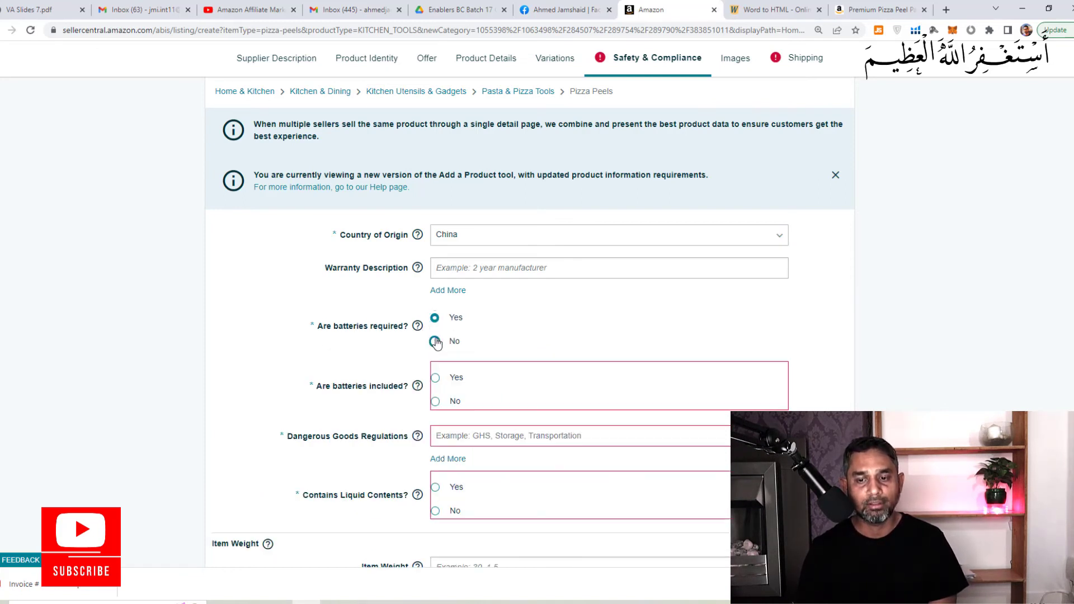
left_click(435, 342)
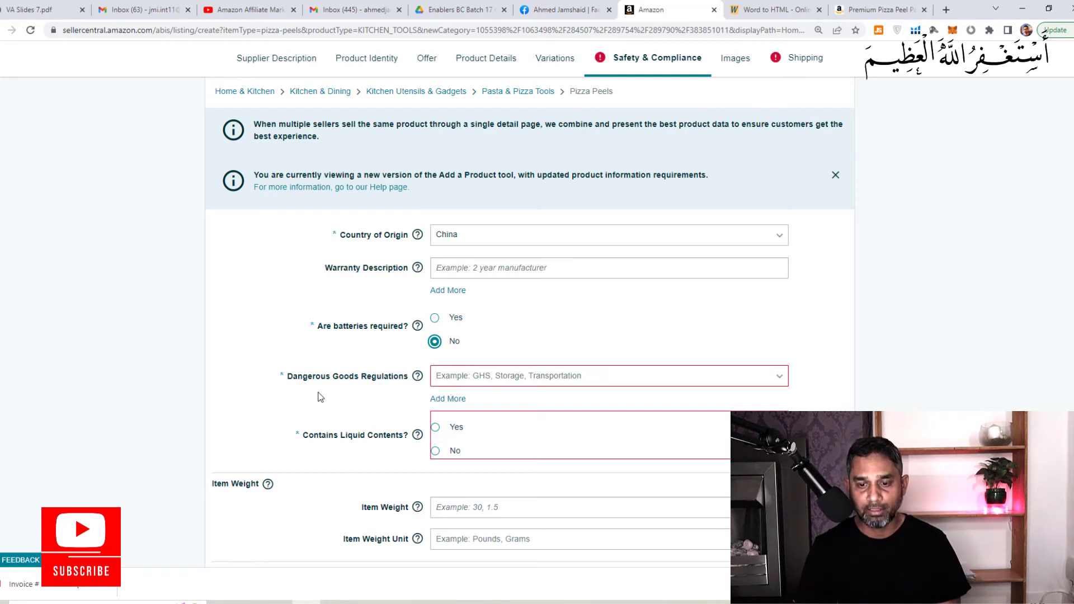
left_click(461, 382)
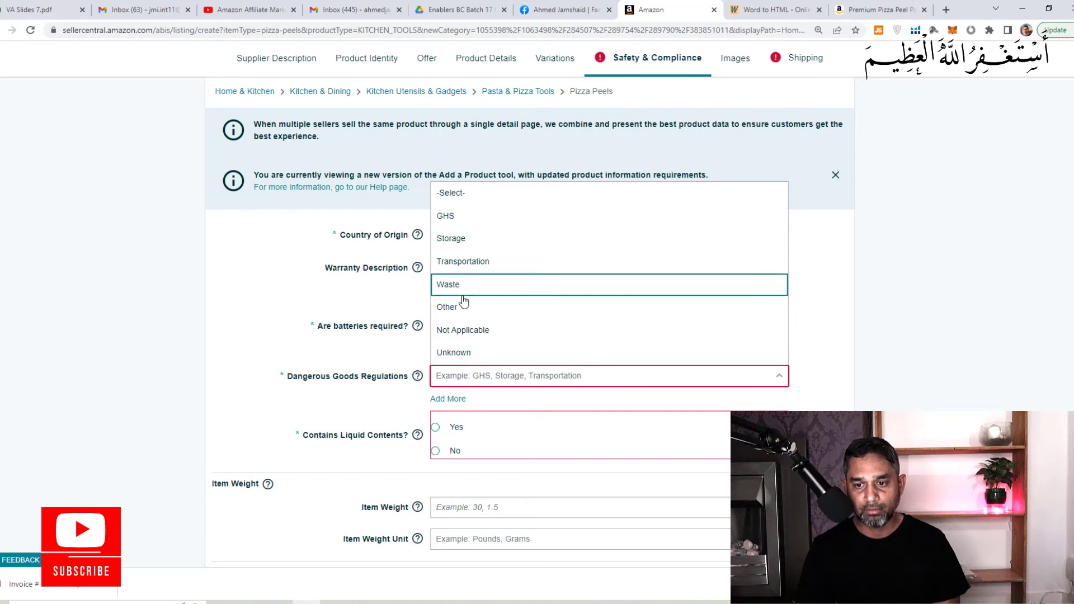
left_click(468, 331)
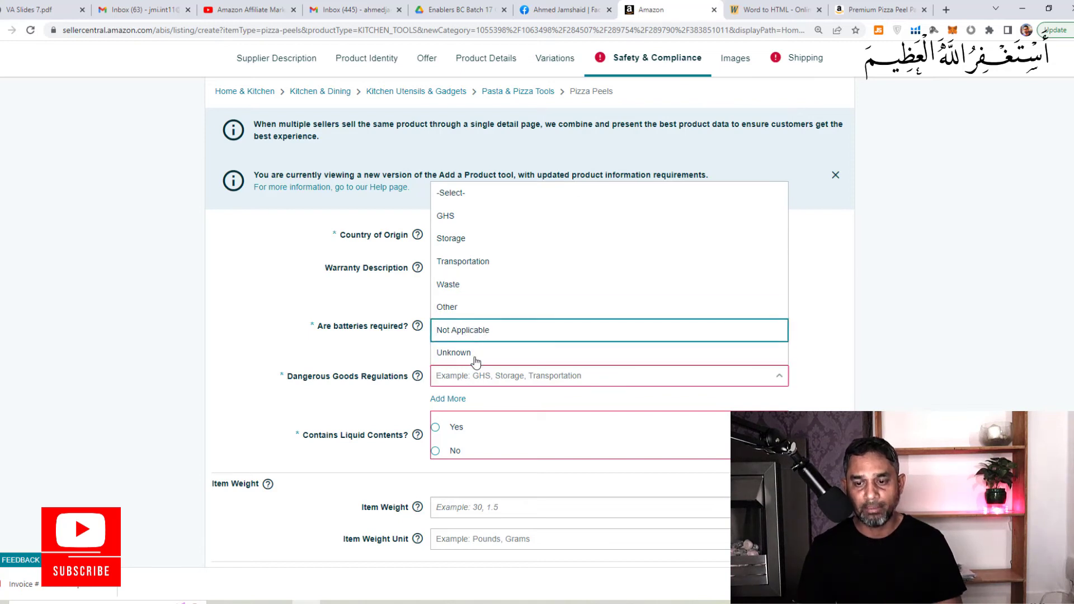
left_click(862, 375)
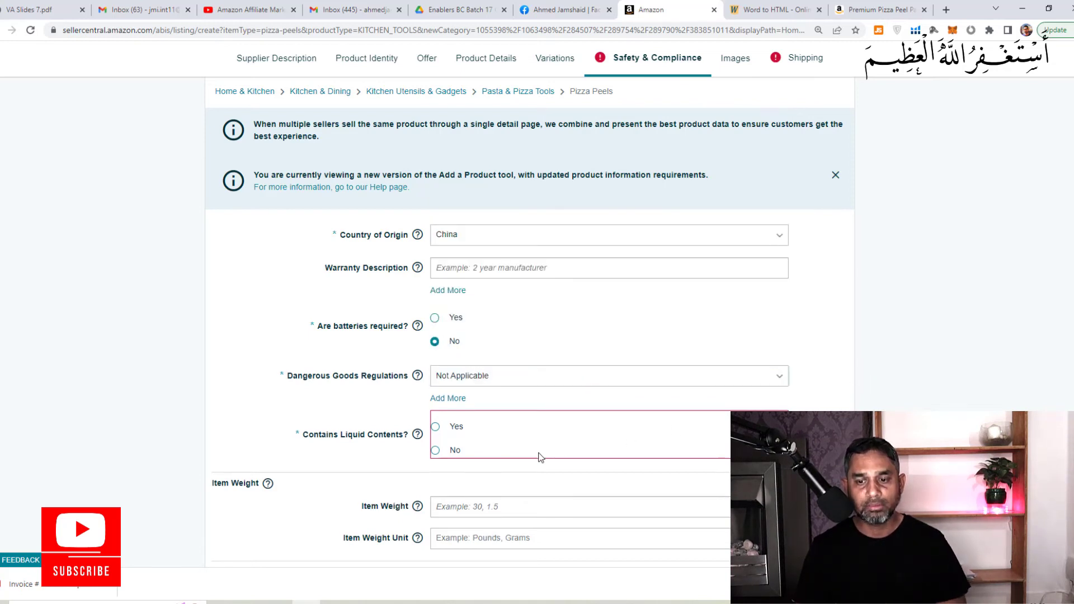
- Mark the product as containing no liquid and look through the remaining safety and compliance fields
left_click(436, 450)
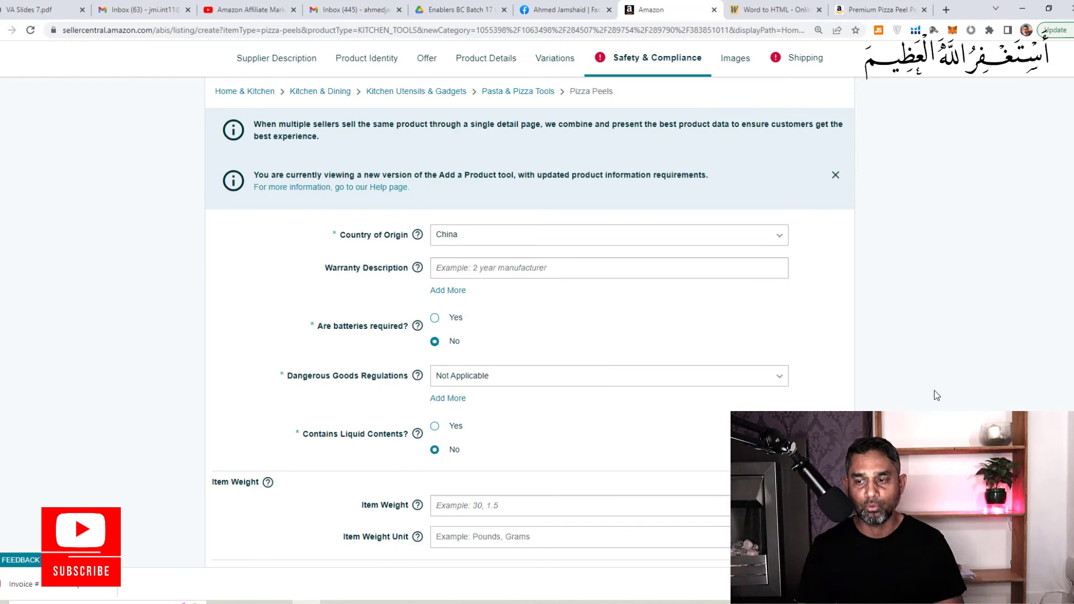
scroll(933, 394, "down", 8)
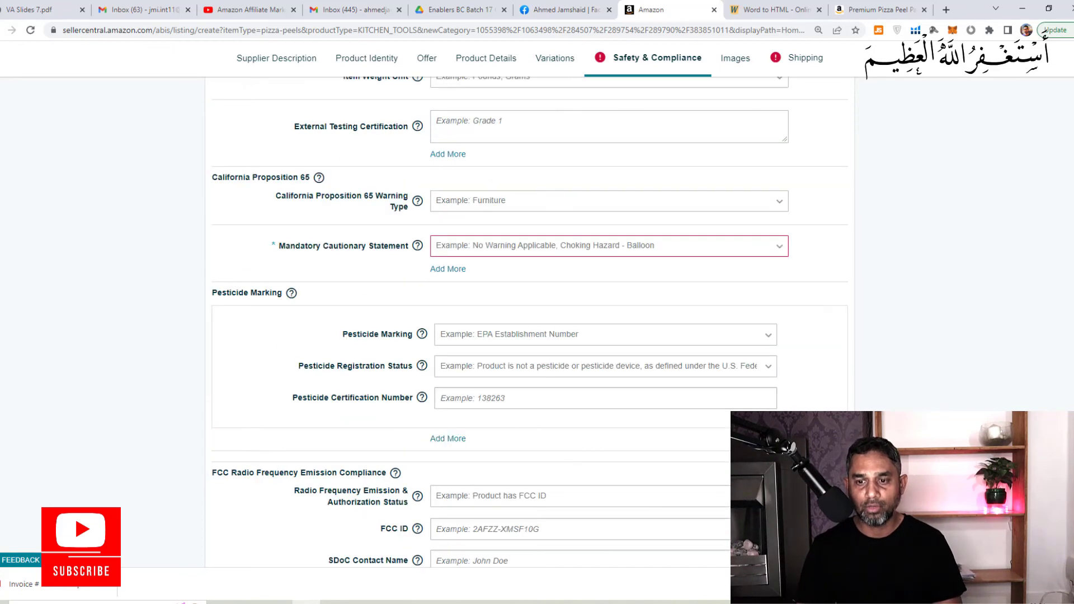
scroll(529, 321, "up", 3)
scroll(529, 321, "up", 2)
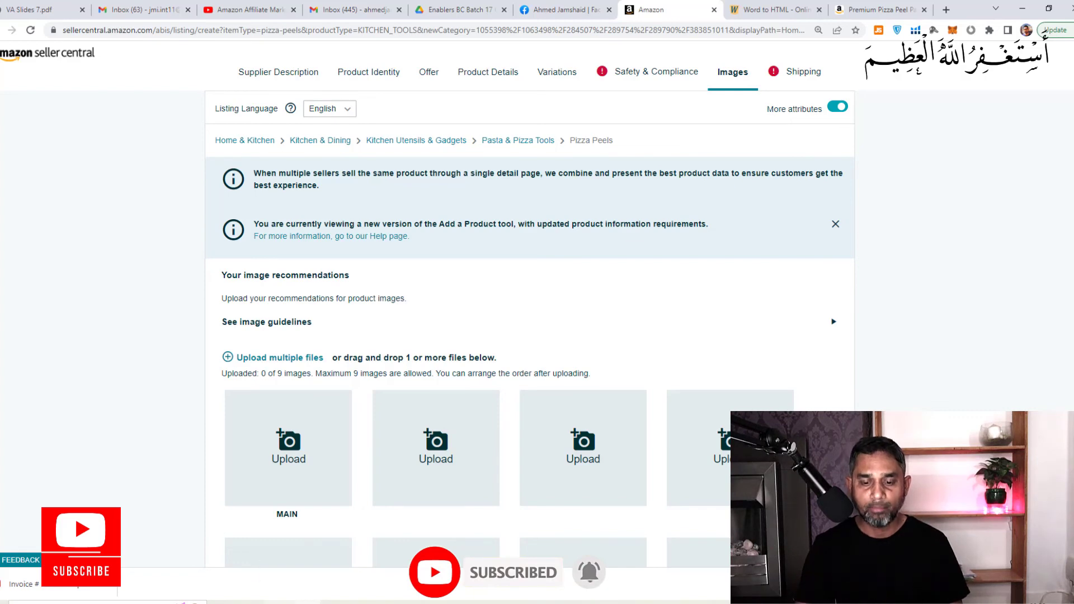
- Upload the Cat11 picture from File Explorer's Pictures folder as the listing's main image
left_click(307, 602)
left_click_drag(525, 56, 535, 403)
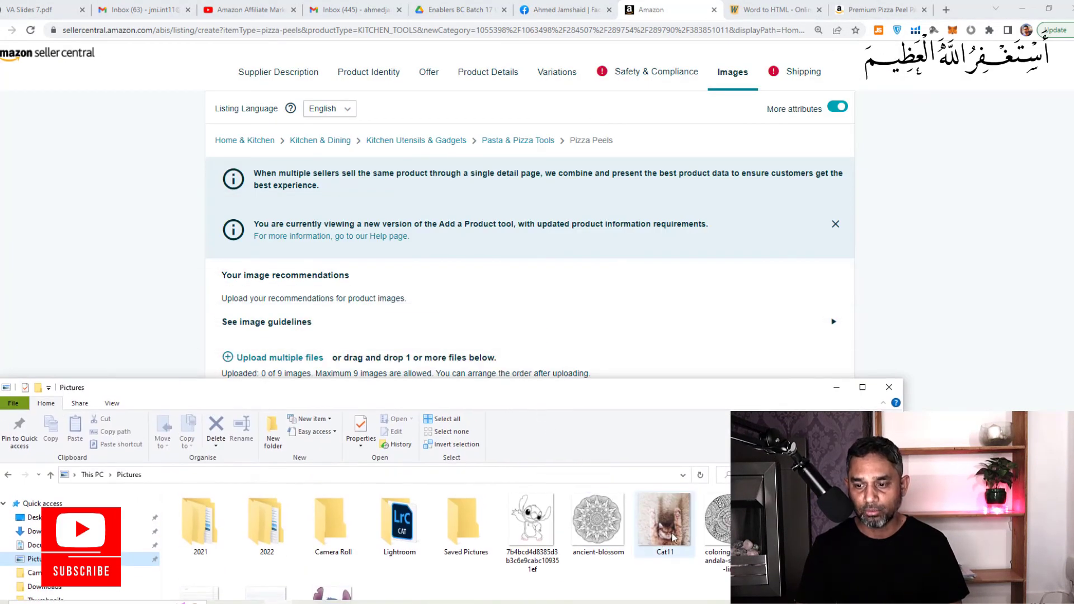
left_click_drag(674, 537, 562, 480)
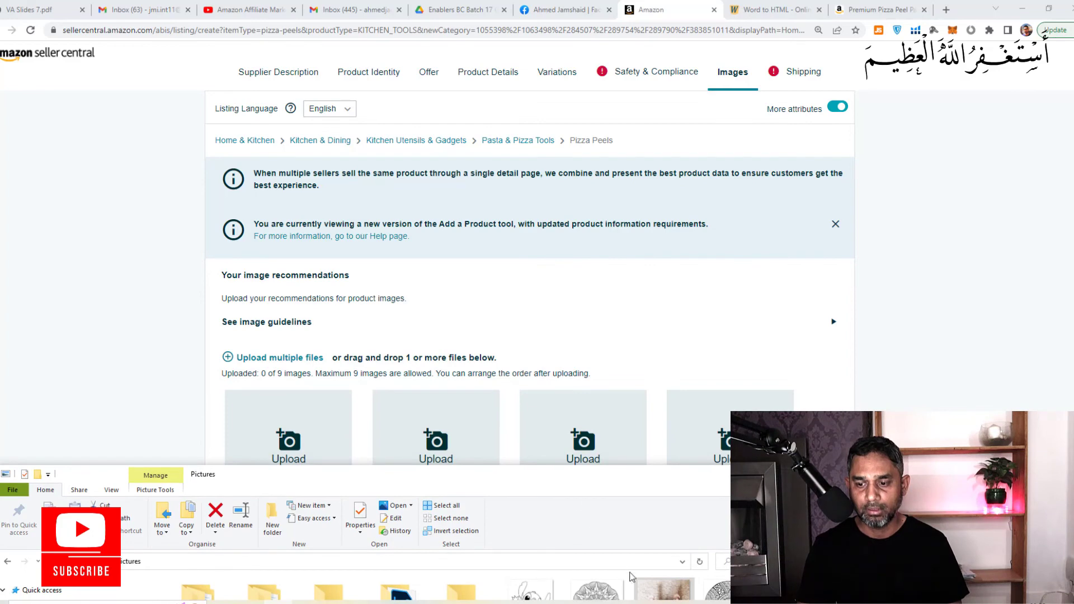
left_click_drag(666, 594, 288, 437)
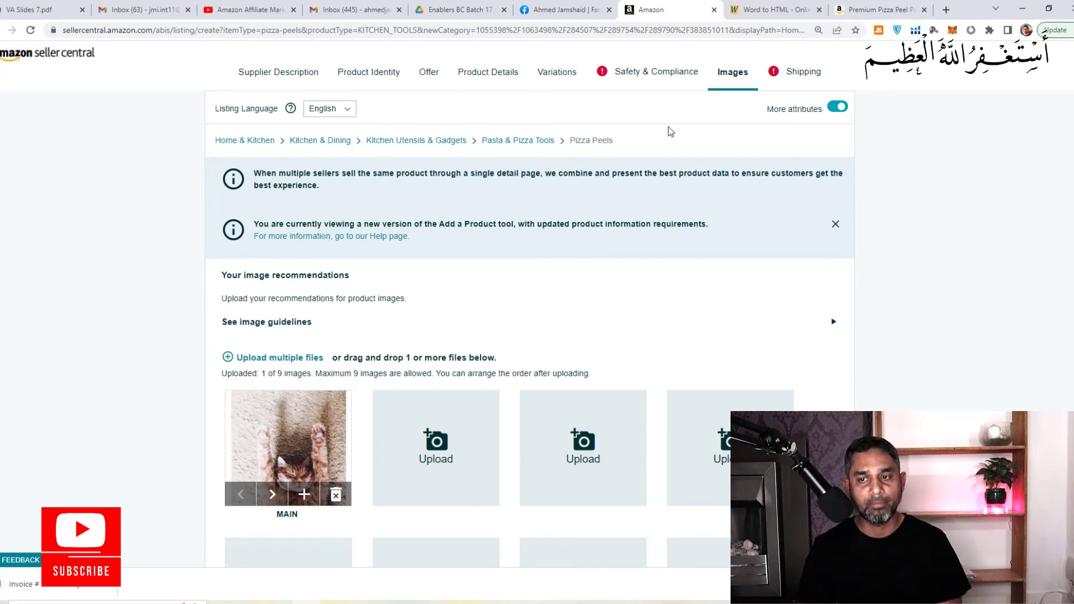
scroll(1060, 134, "down", 1)
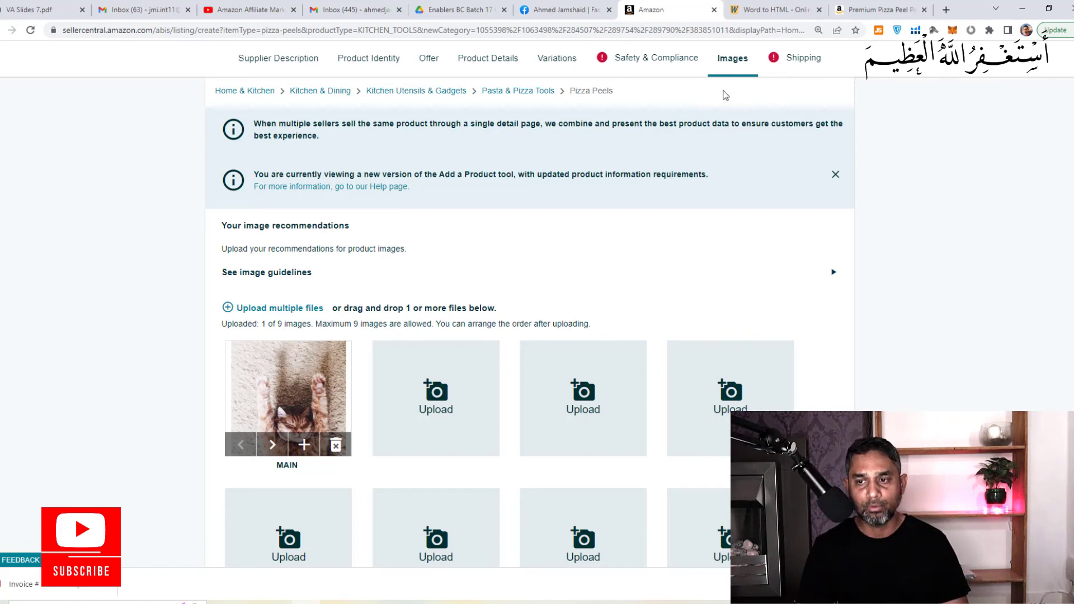
- Set the item length to 10 inches in the listing's shipping details
left_click(657, 66)
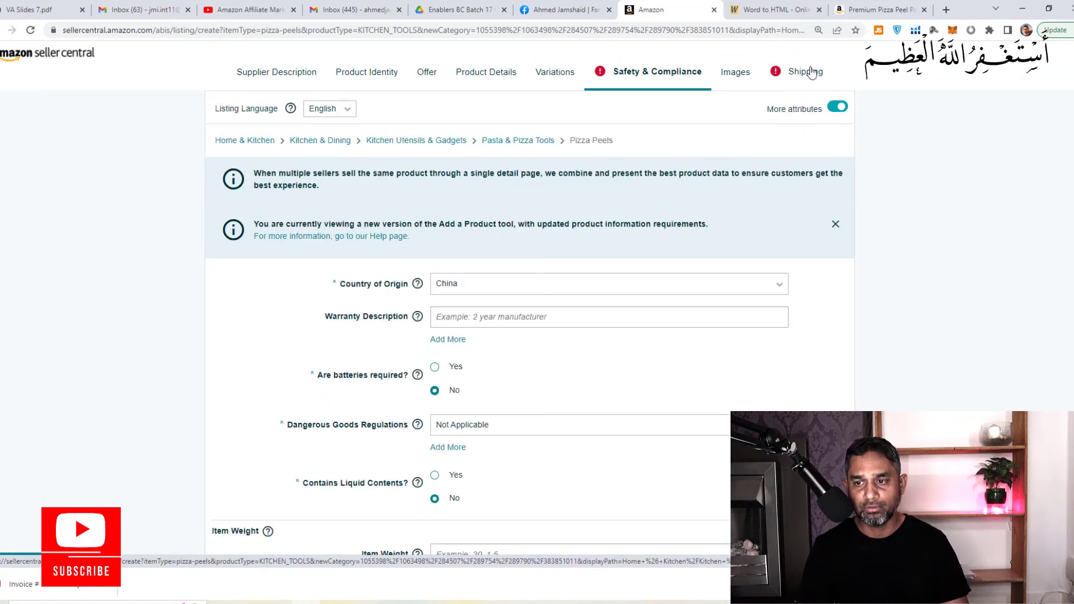
left_click(804, 74)
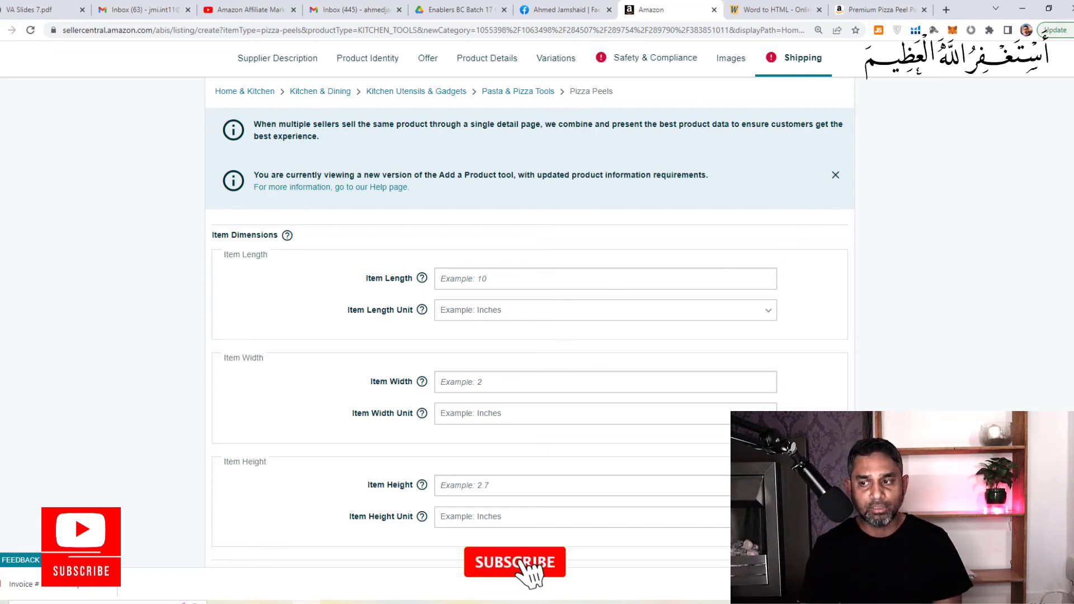
scroll(686, 273, "down", 1)
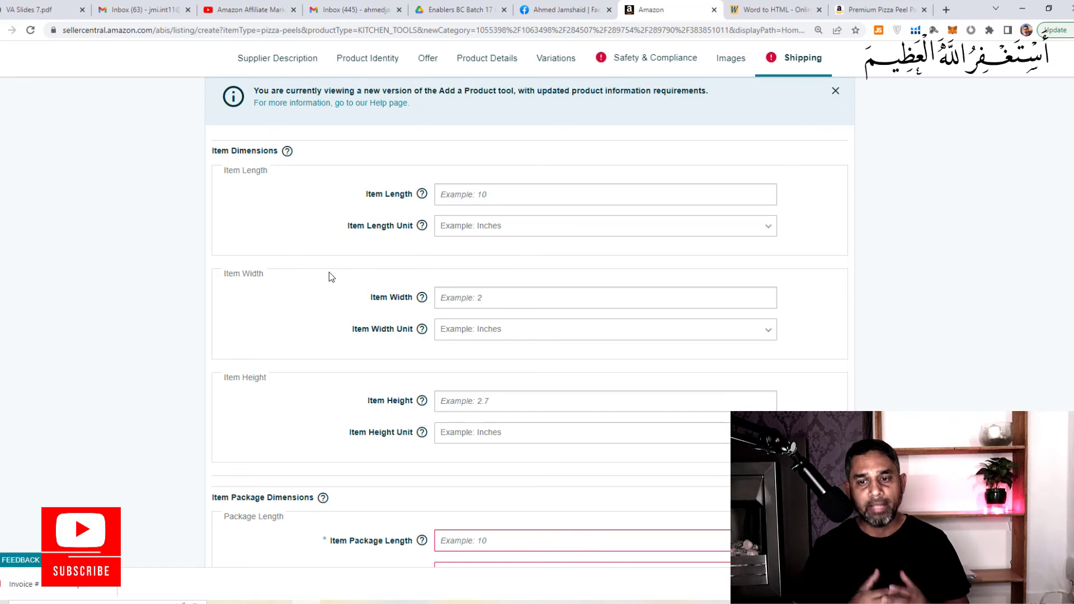
left_click(496, 191)
type("10")
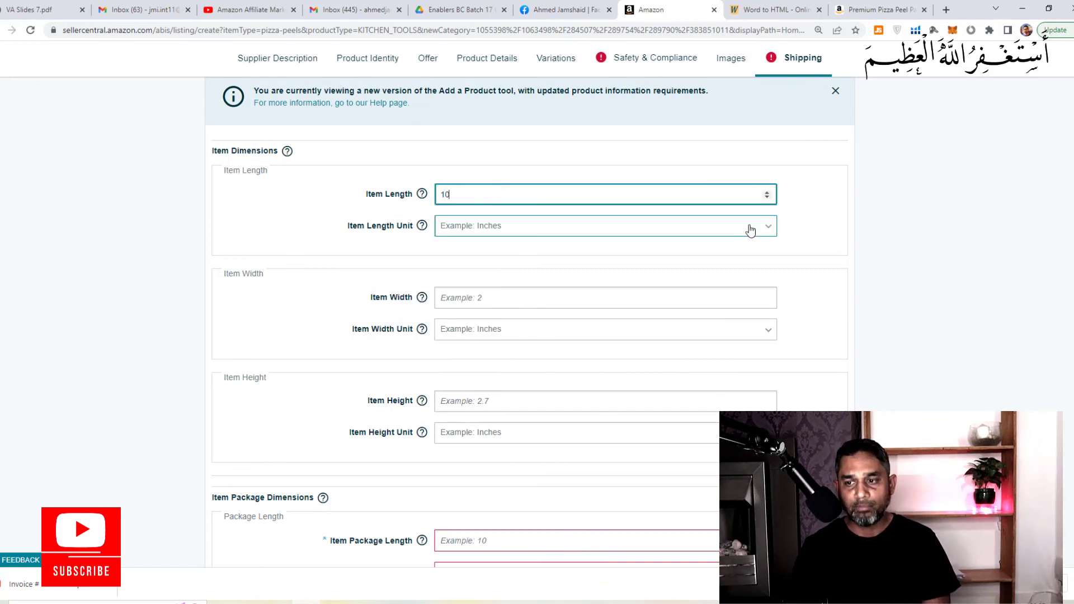
left_click(750, 226)
left_click(833, 231)
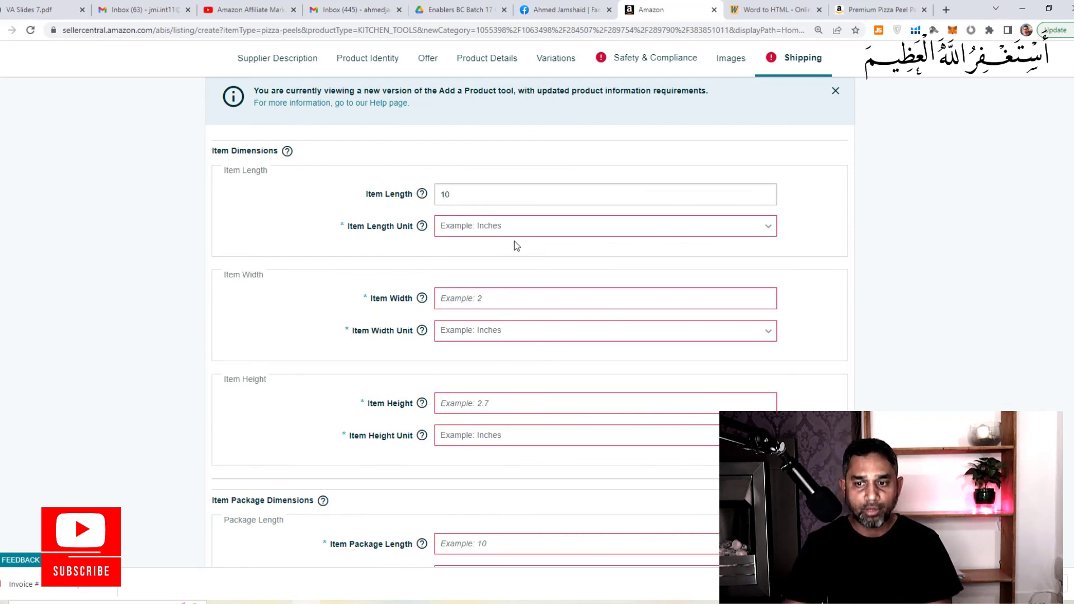
left_click(497, 226)
key("i")
key("Return")
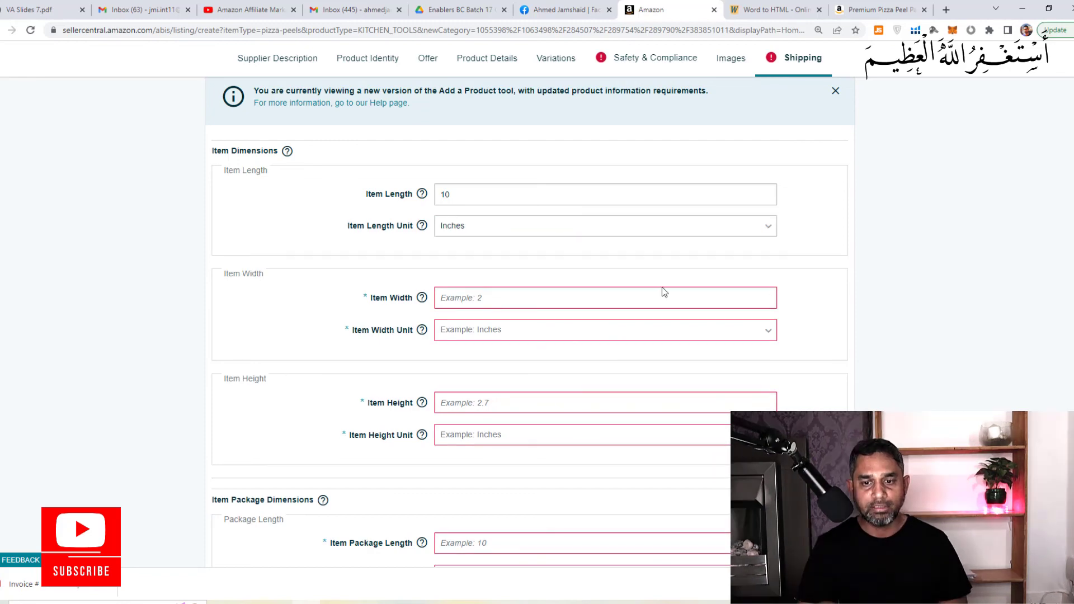
- Set the item width to 12 inches and the item height to 5 inches
left_click(464, 300)
type("12")
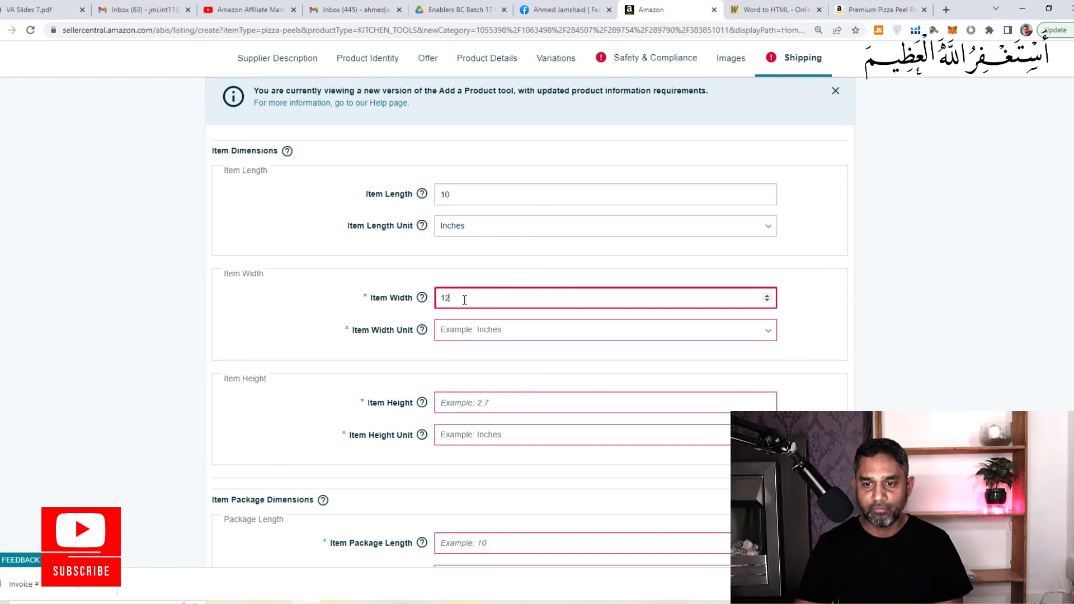
left_click(471, 330)
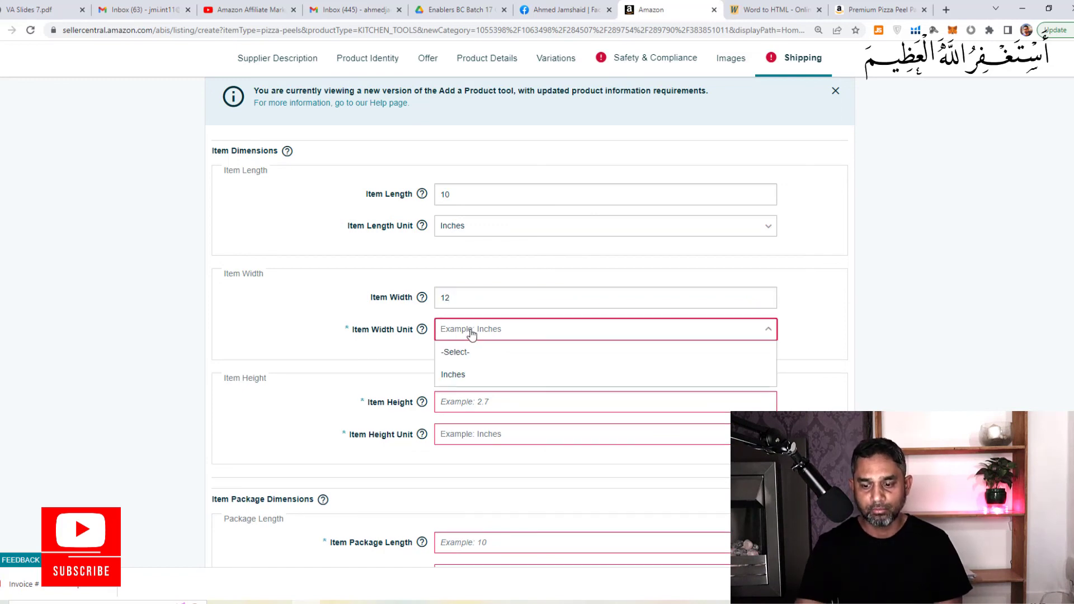
left_click(462, 374)
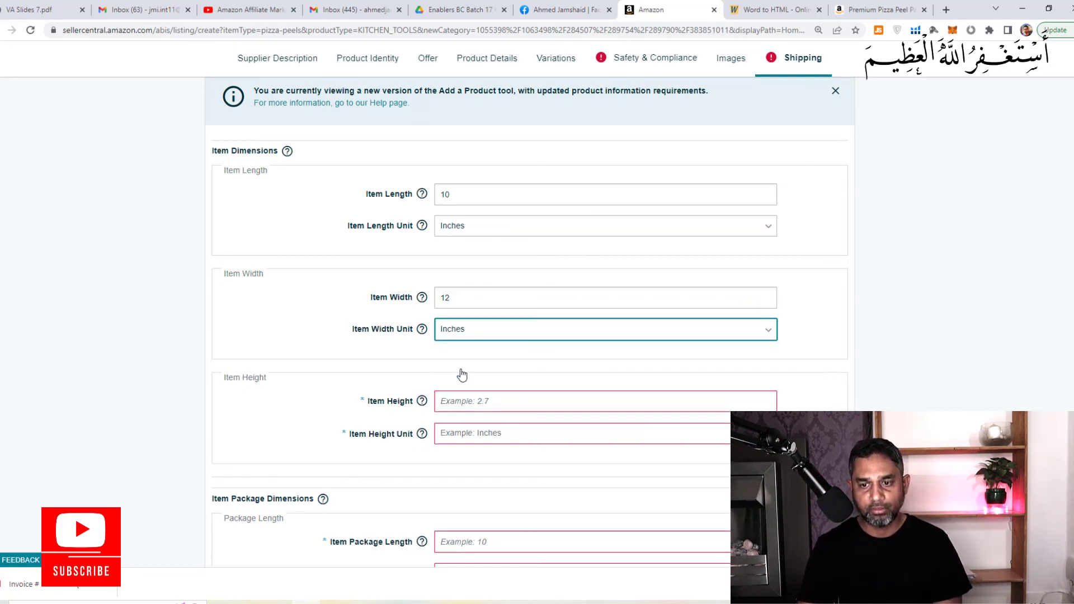
left_click(508, 404)
type("5")
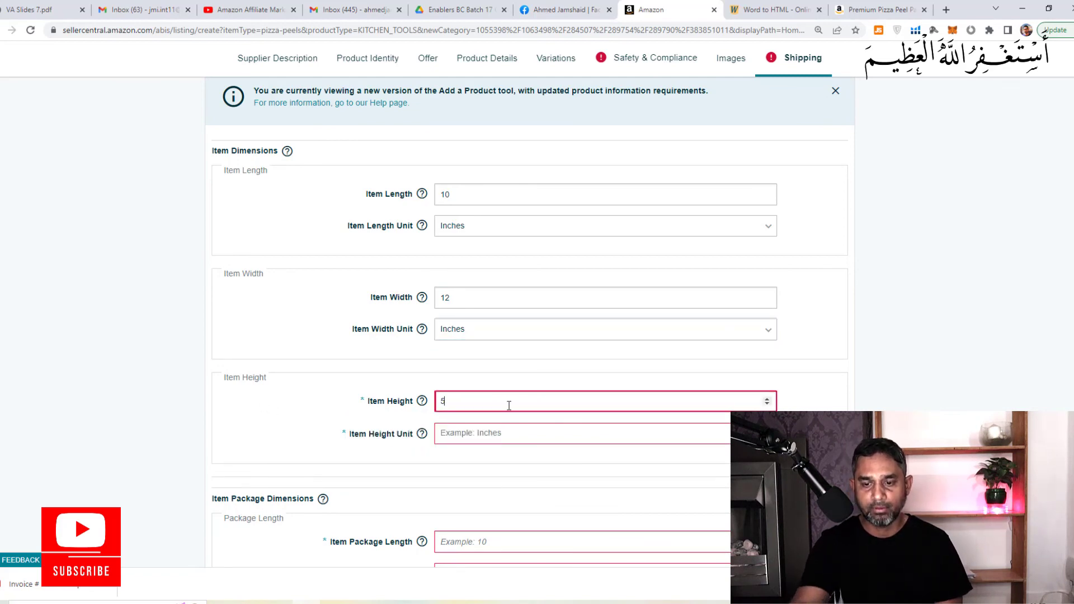
left_click(484, 444)
left_click(426, 480)
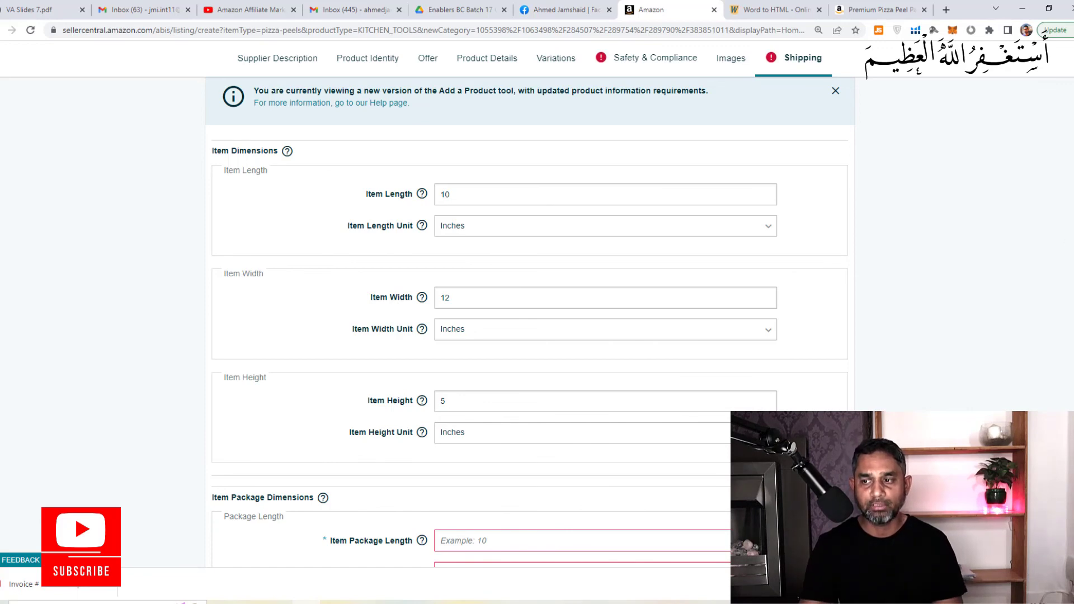
- Set the item package length to 10.5 inches and look through the remaining package dimension and weight fields
scroll(1061, 263, "down", 5)
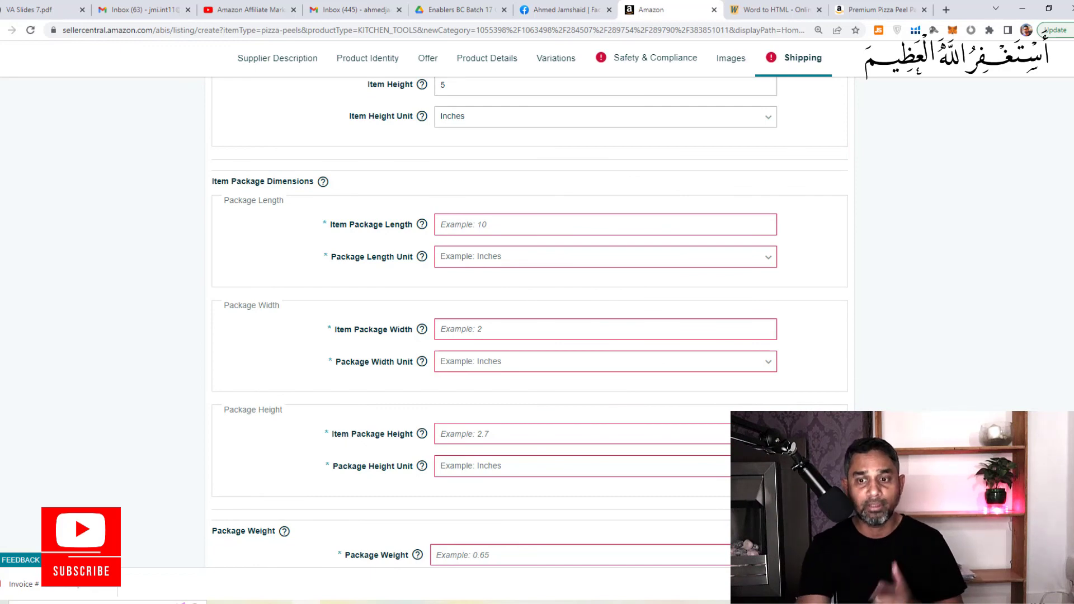
left_click(466, 226)
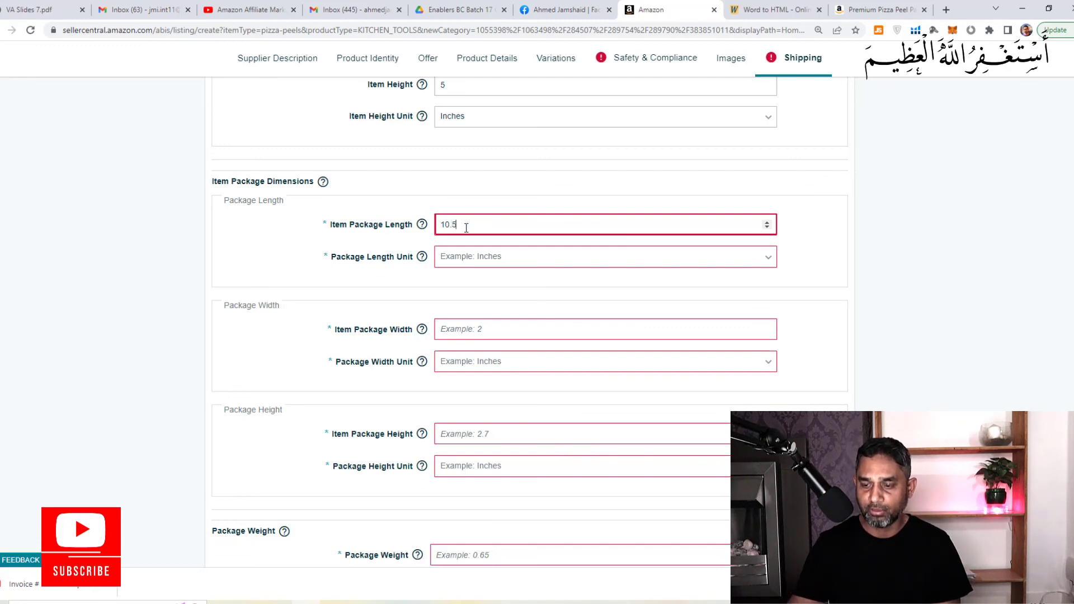
left_click(472, 260)
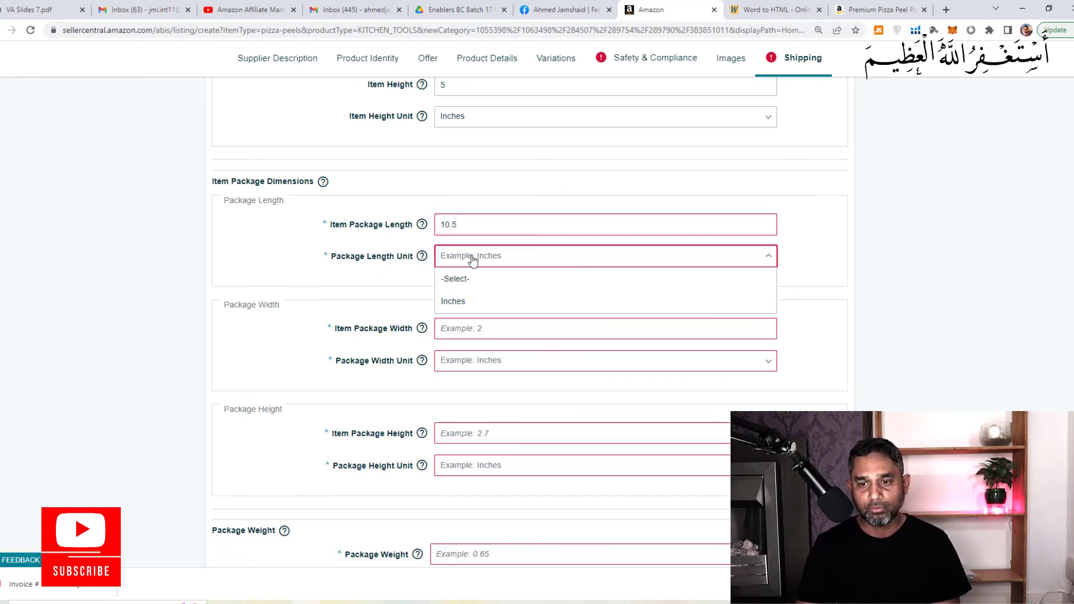
left_click(457, 303)
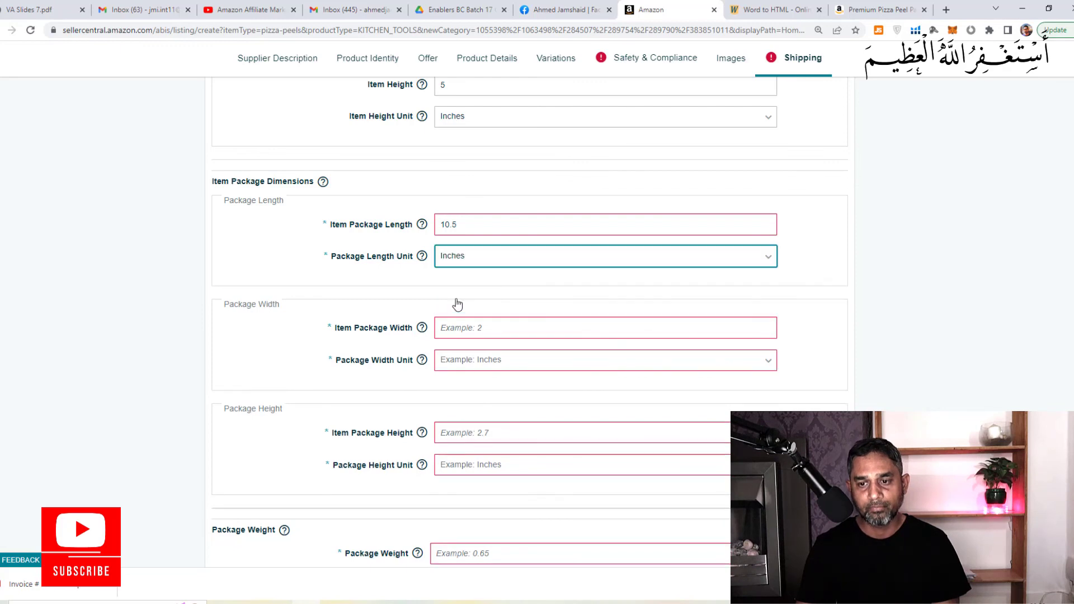
left_click(843, 252)
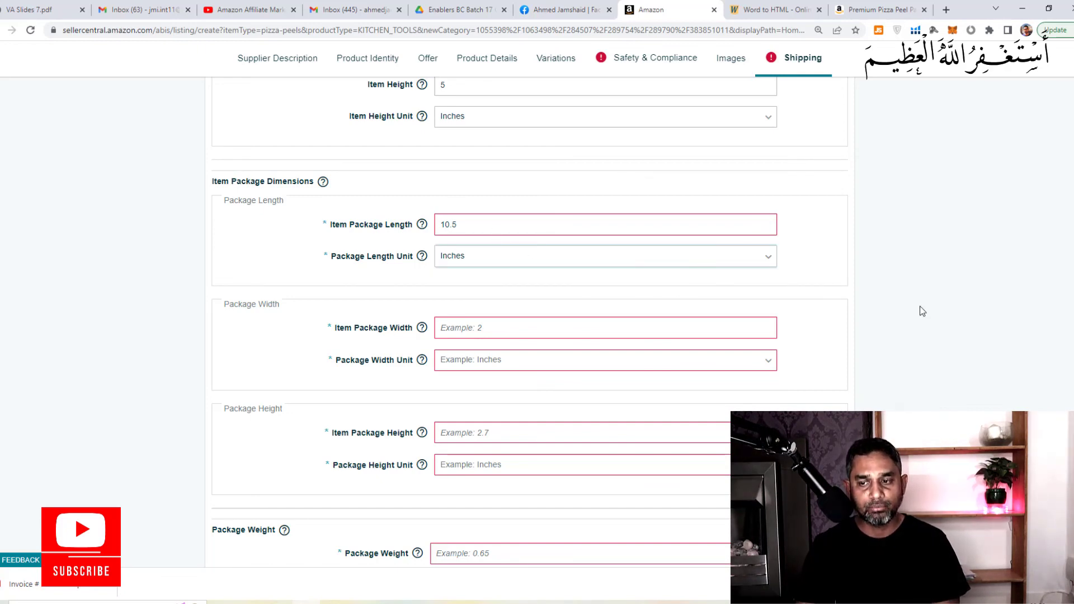
scroll(529, 324, "up", 8)
scroll(530, 324, "down", 8)
scroll(530, 324, "down", 5)
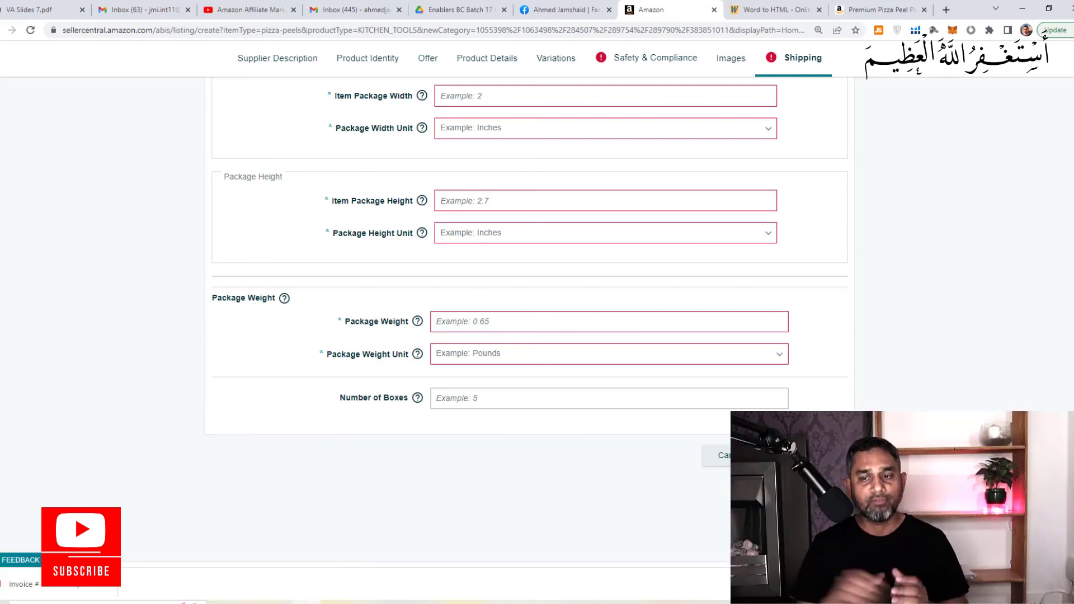
scroll(529, 321, "up", 15)
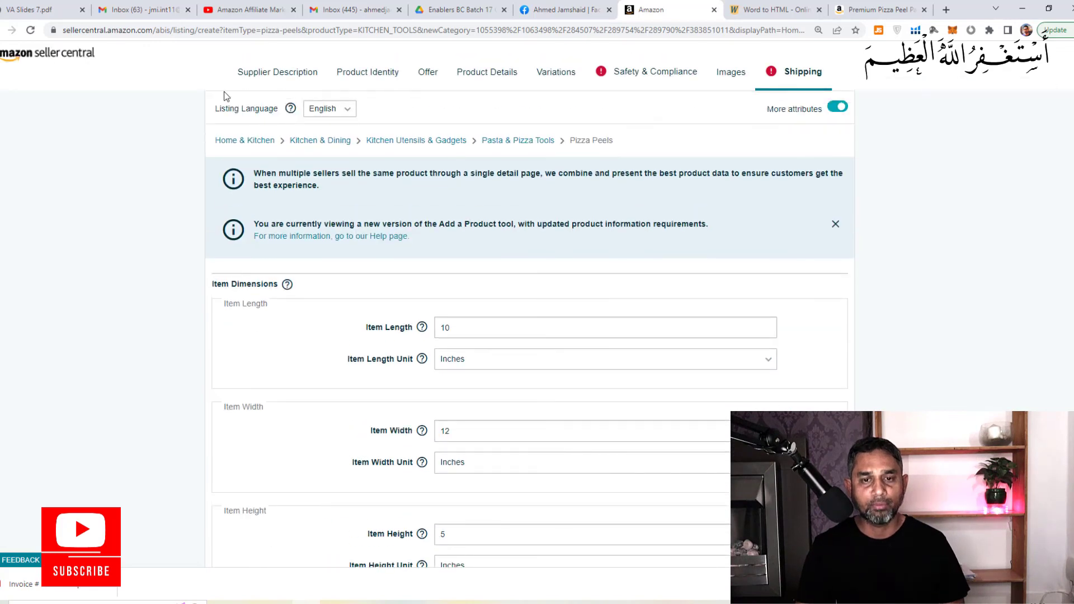
- Open the FBA inventory from the Seller Central home page and examine the active product's inbound and available quantities
left_click(23, 59)
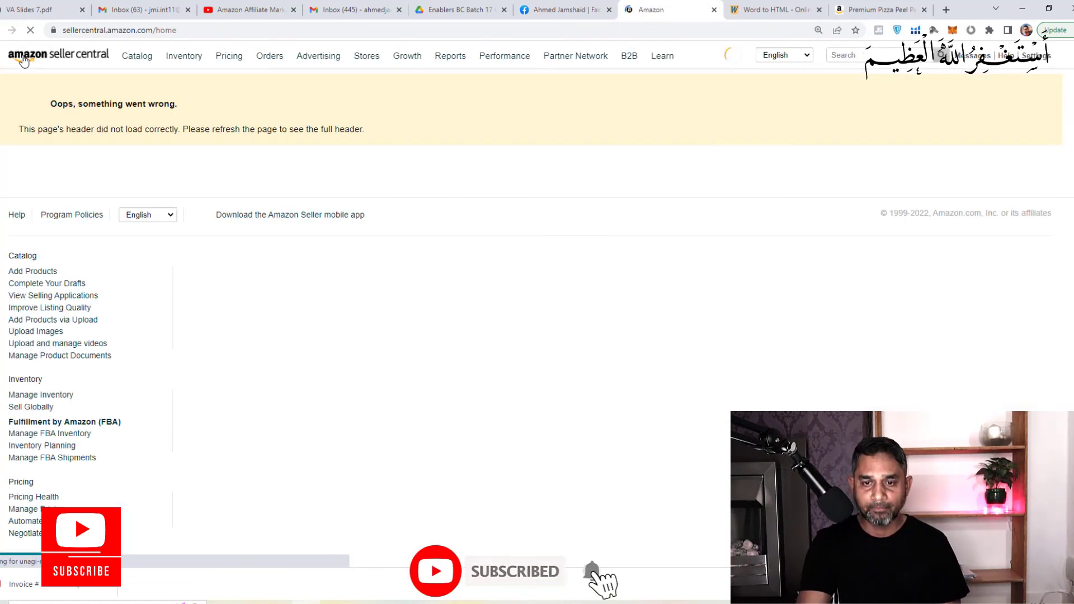
mouse_move(72, 79)
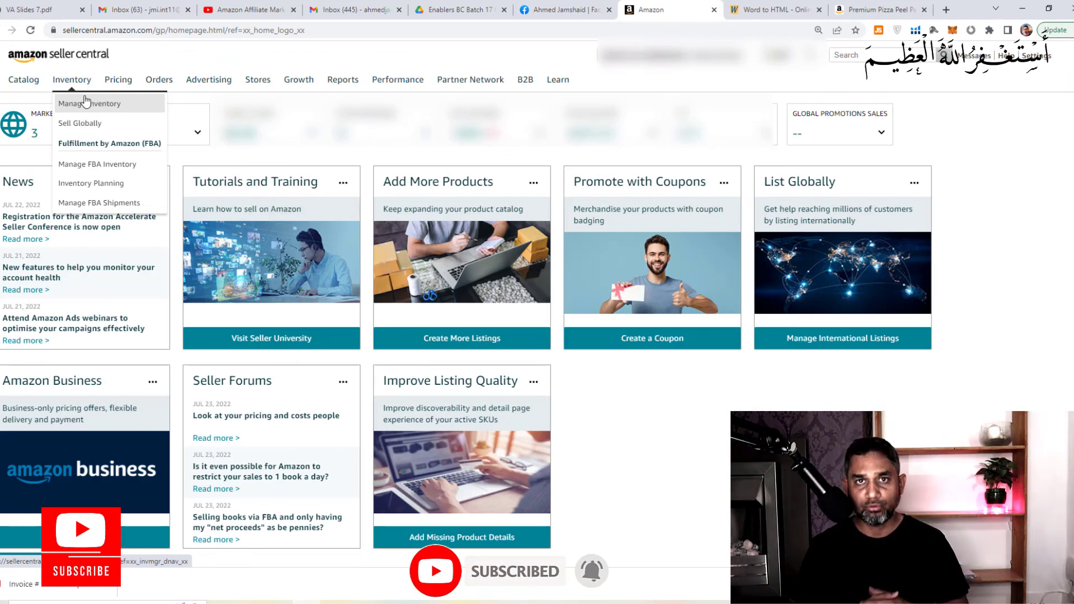
left_click(90, 165)
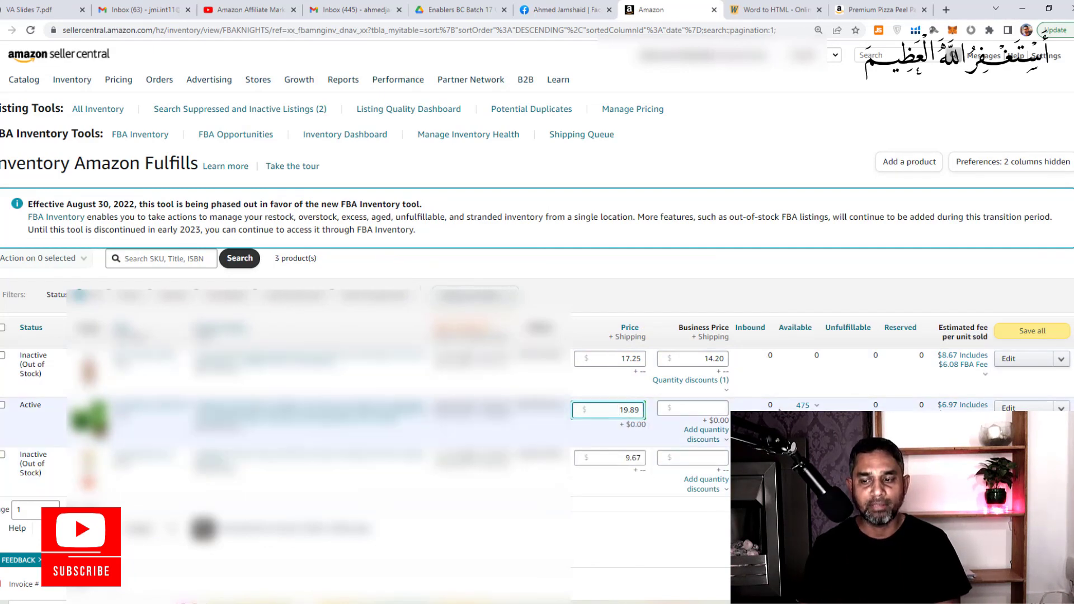
left_click_drag(761, 407, 810, 407)
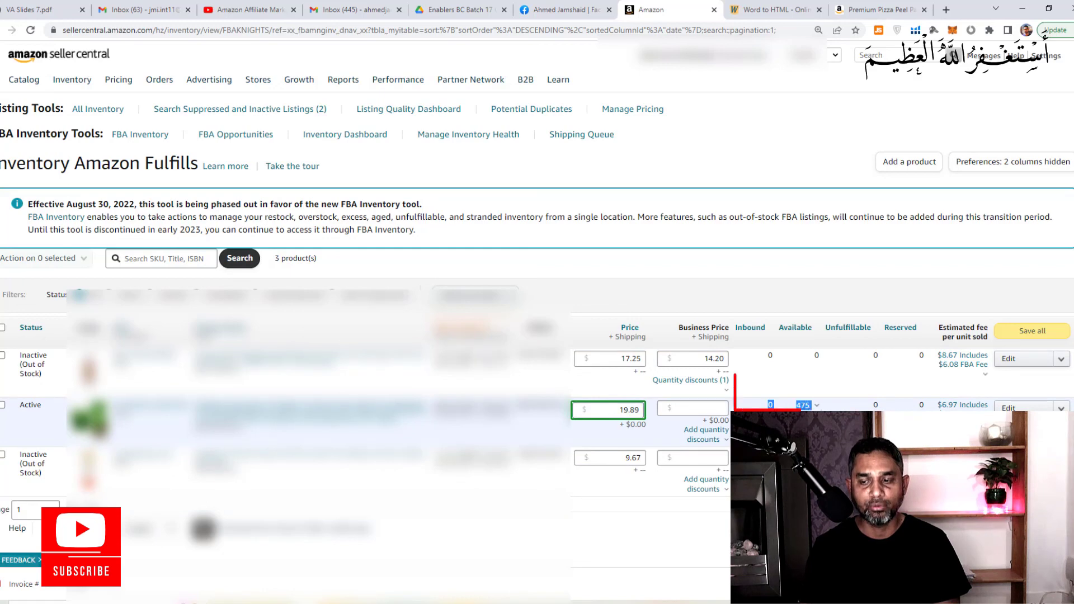